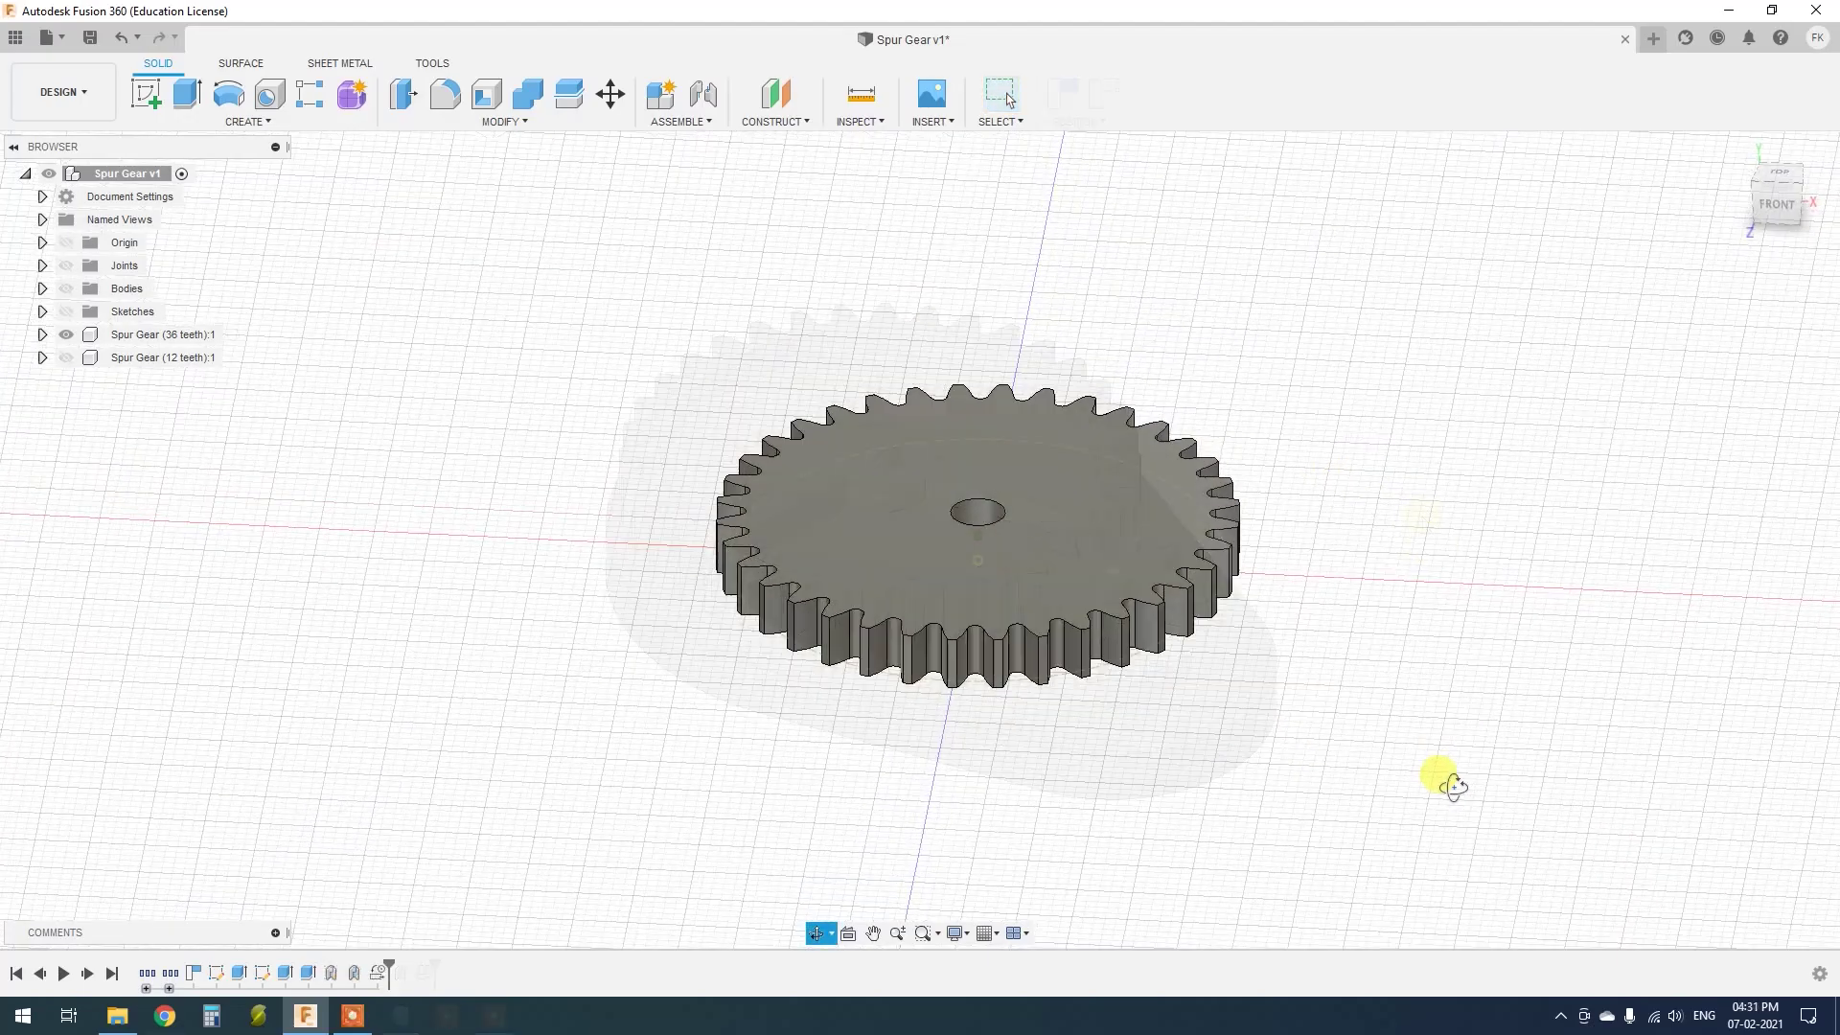
Orbit the finished gear set preview before starting over in the empty Spur Gear v1 design
{"action": "middle_click_drag", "start_coordinate": [1452, 786], "coordinate": [1479, 772], "text": "shift"}
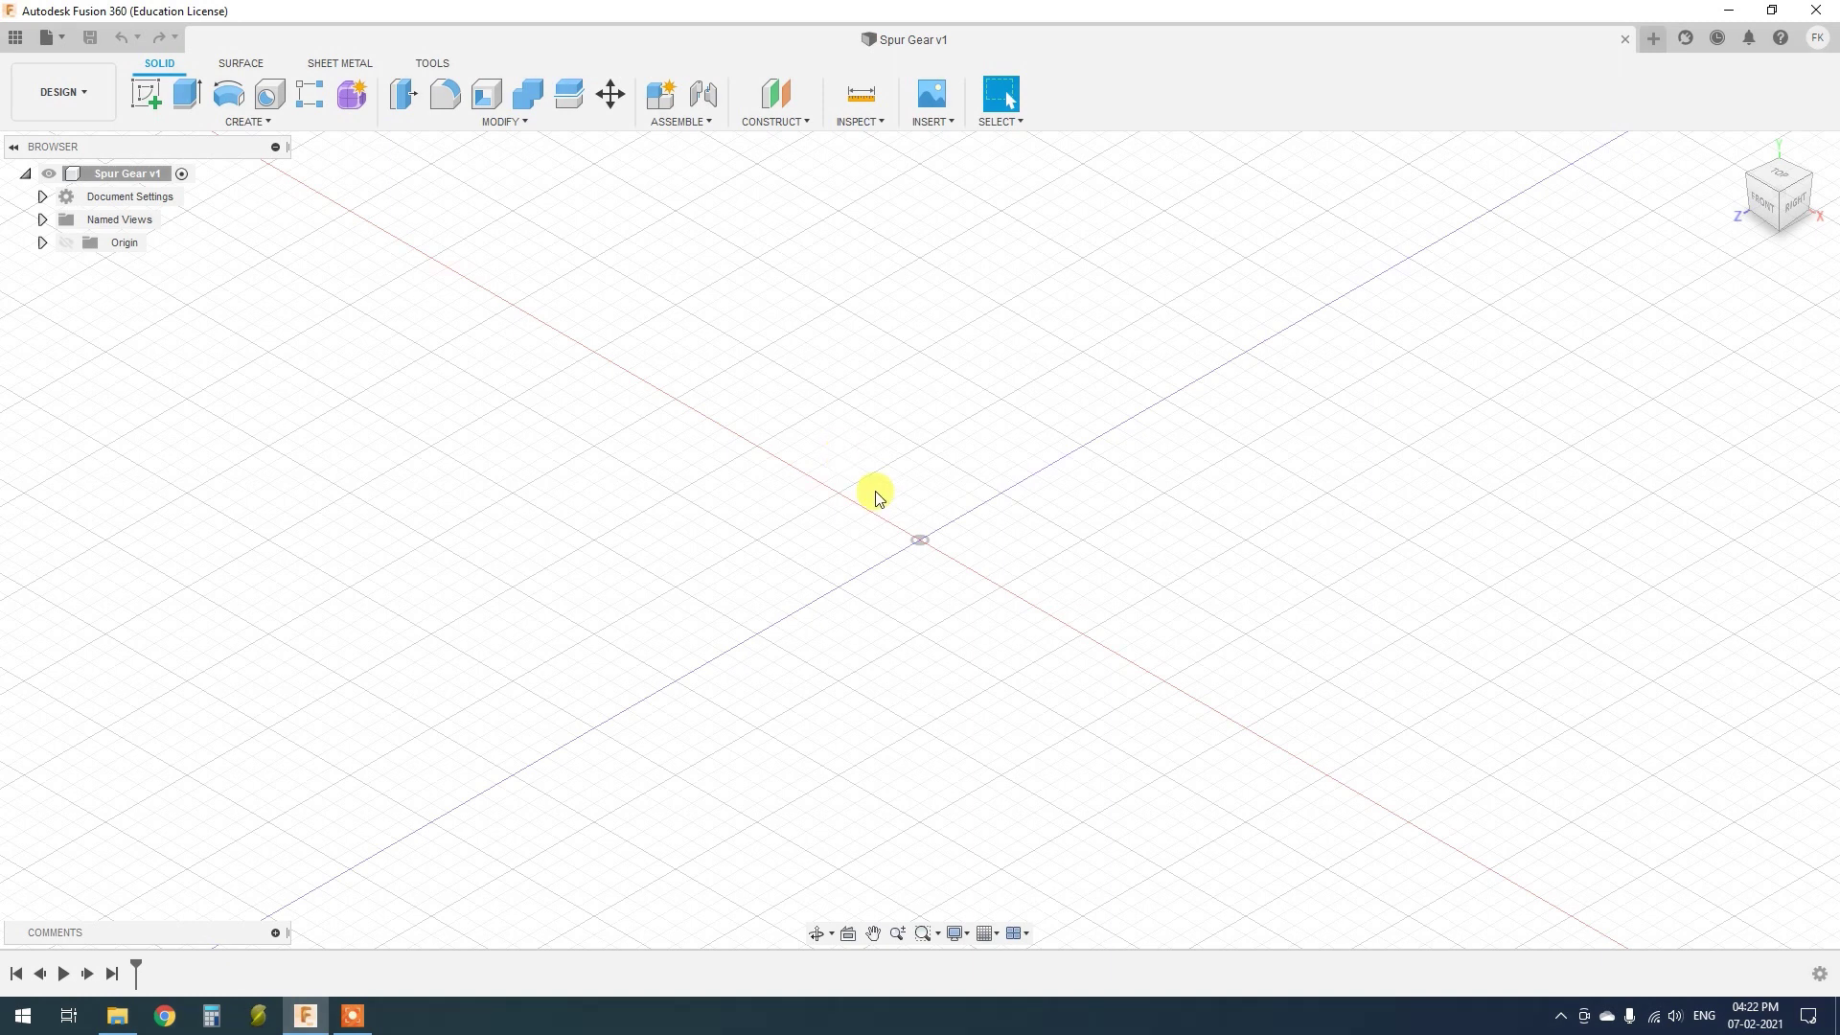
Run the SpurGear sample add-in from the Add-Ins tab of Scripts and Add-Ins
{"action": "left_click", "coordinate": [432, 63]}
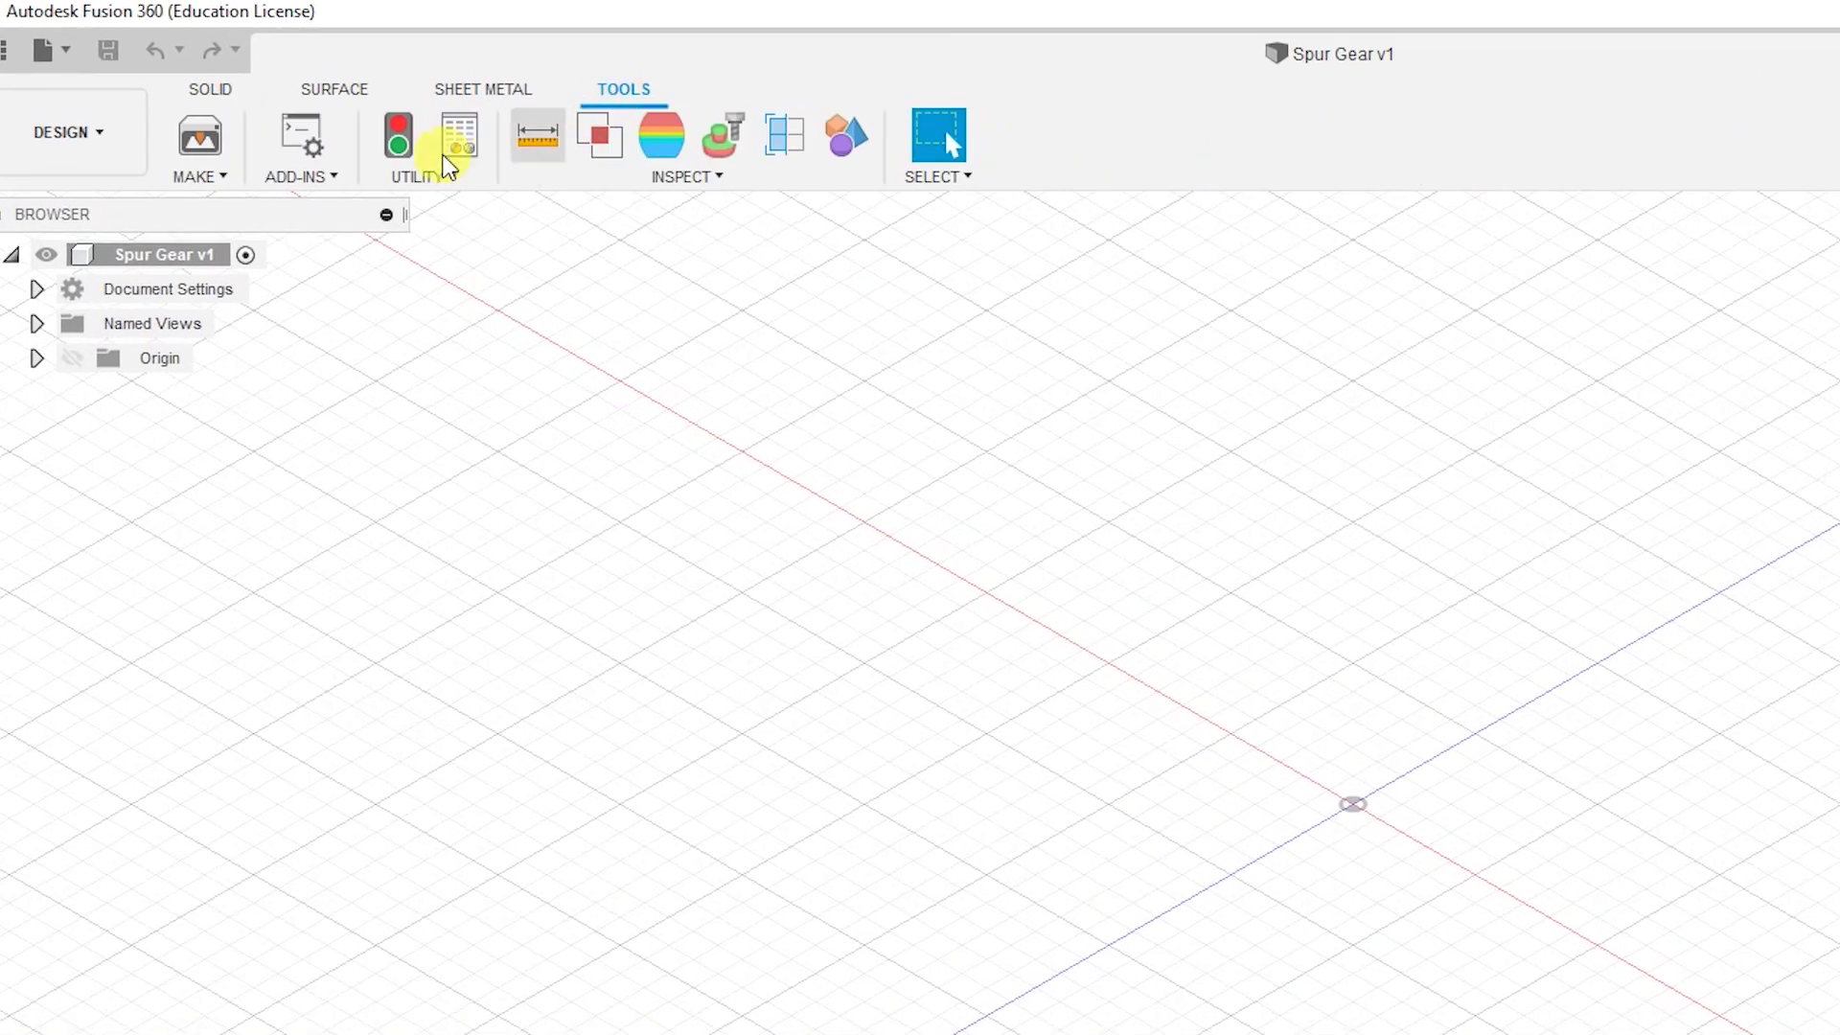
{"action": "left_click", "coordinate": [307, 174]}
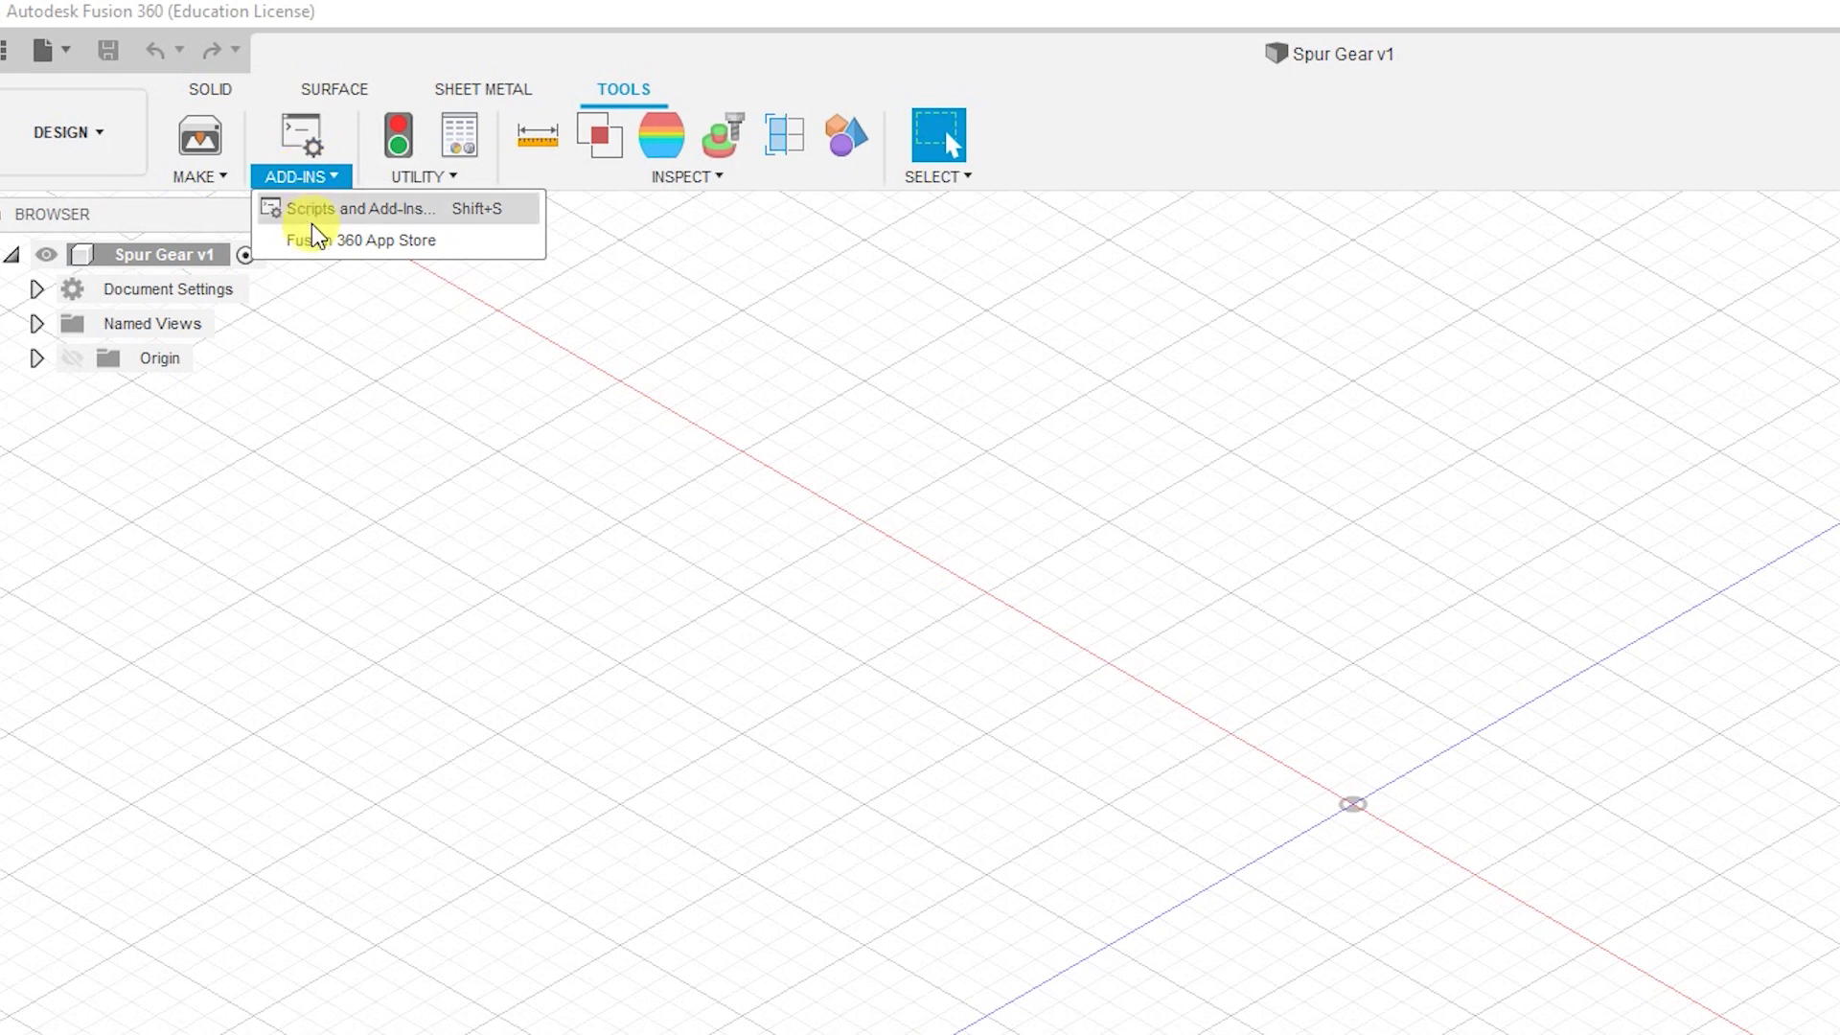
{"action": "left_click", "coordinate": [343, 209]}
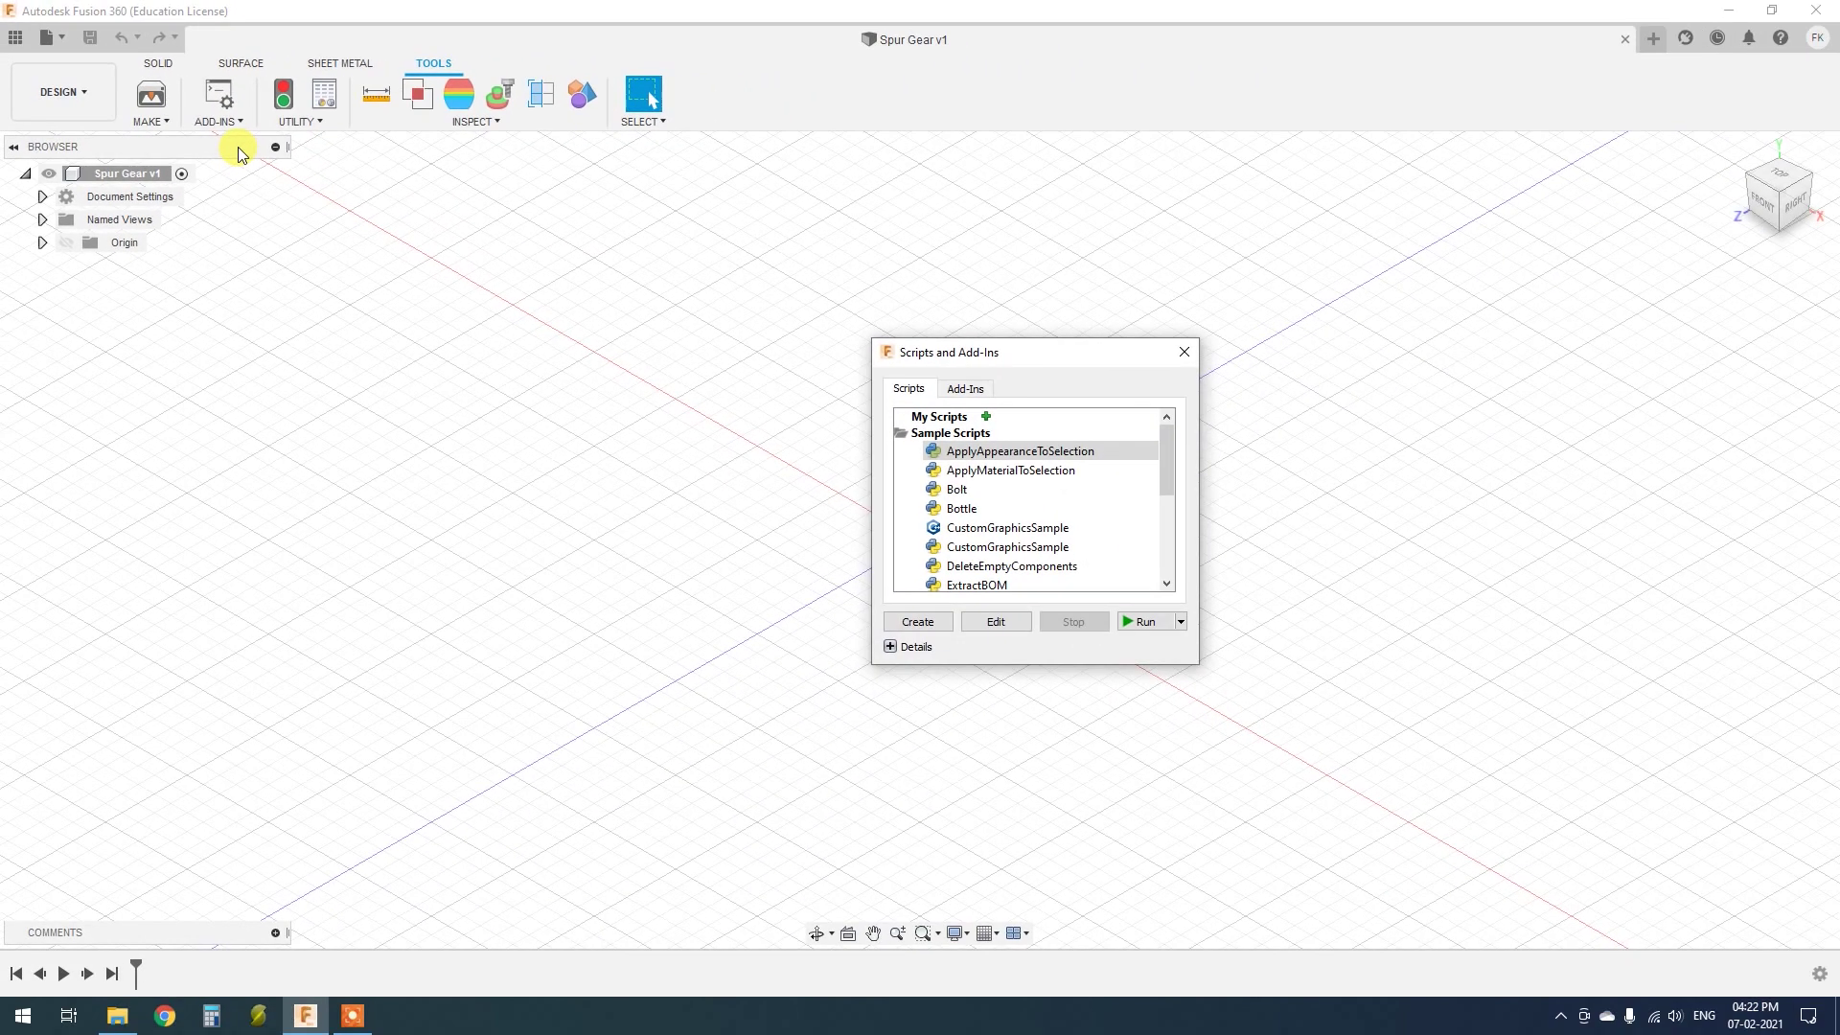
{"action": "left_click", "coordinate": [964, 389]}
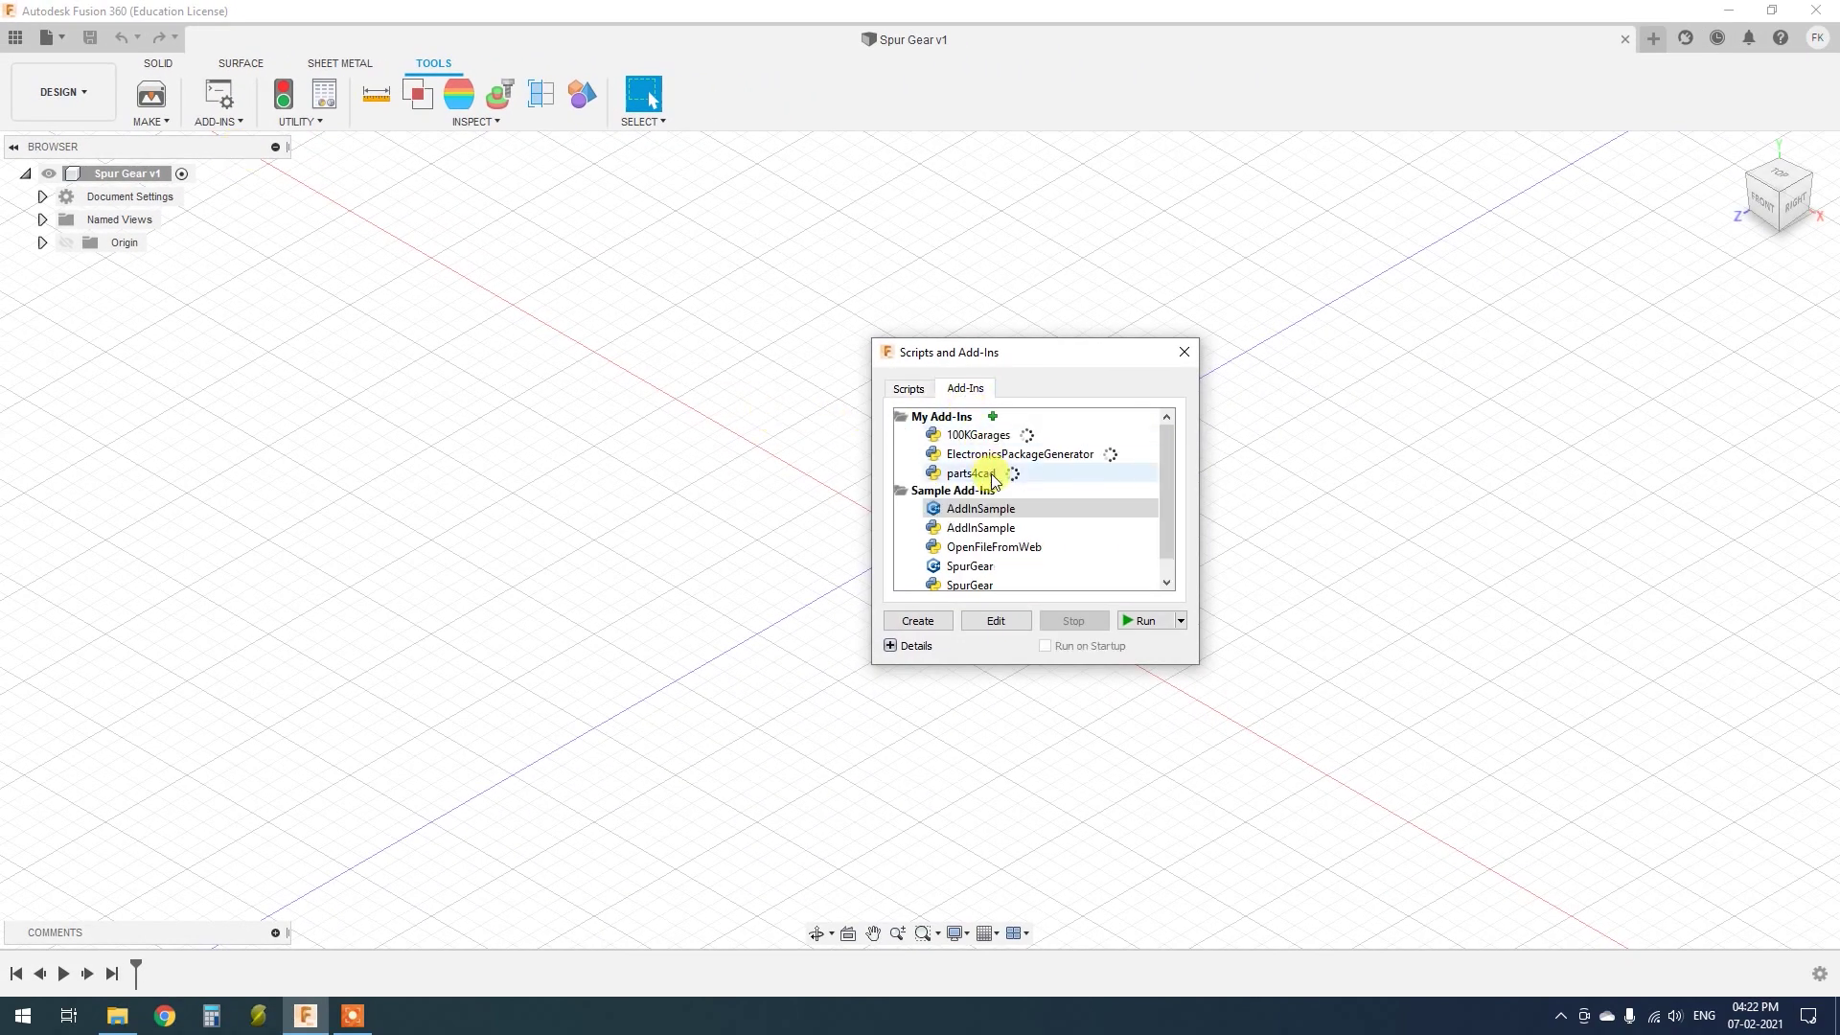
{"action": "scroll", "coordinate": [993, 479], "scroll_direction": "down", "scroll_amount": 1}
{"action": "left_click", "coordinate": [1007, 569]}
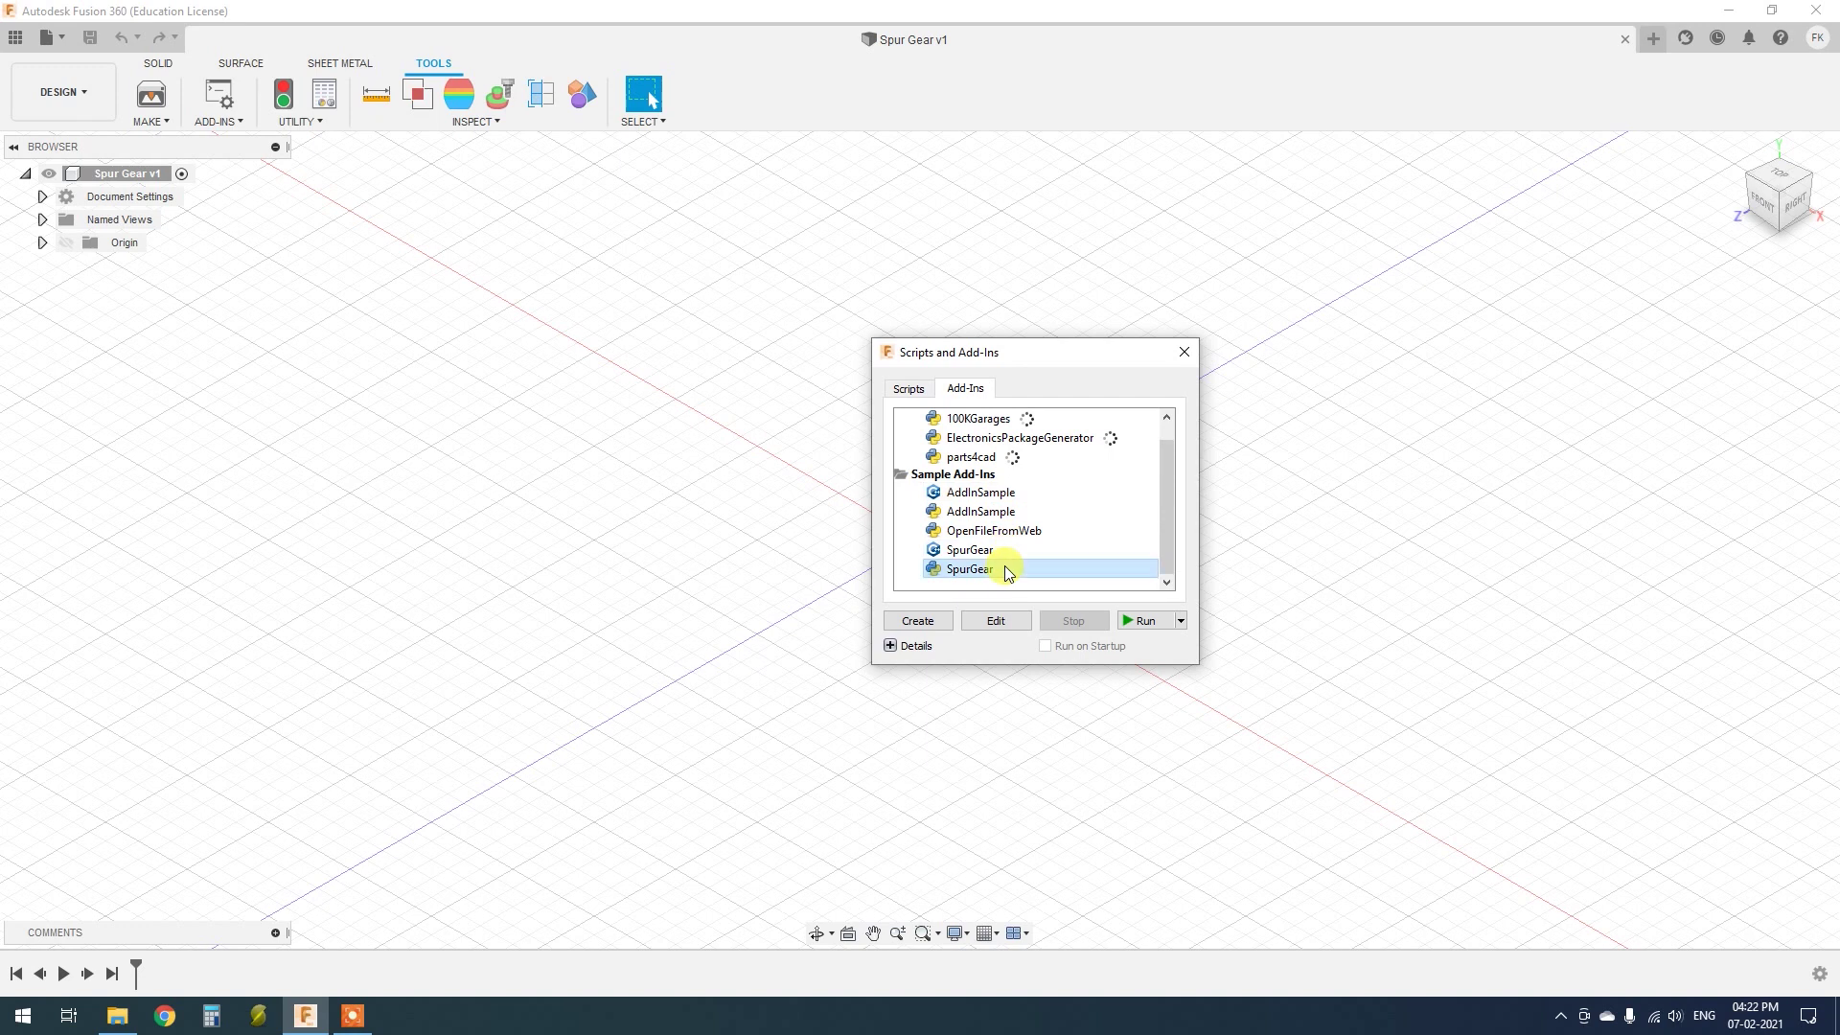
{"action": "left_click", "coordinate": [1141, 620]}
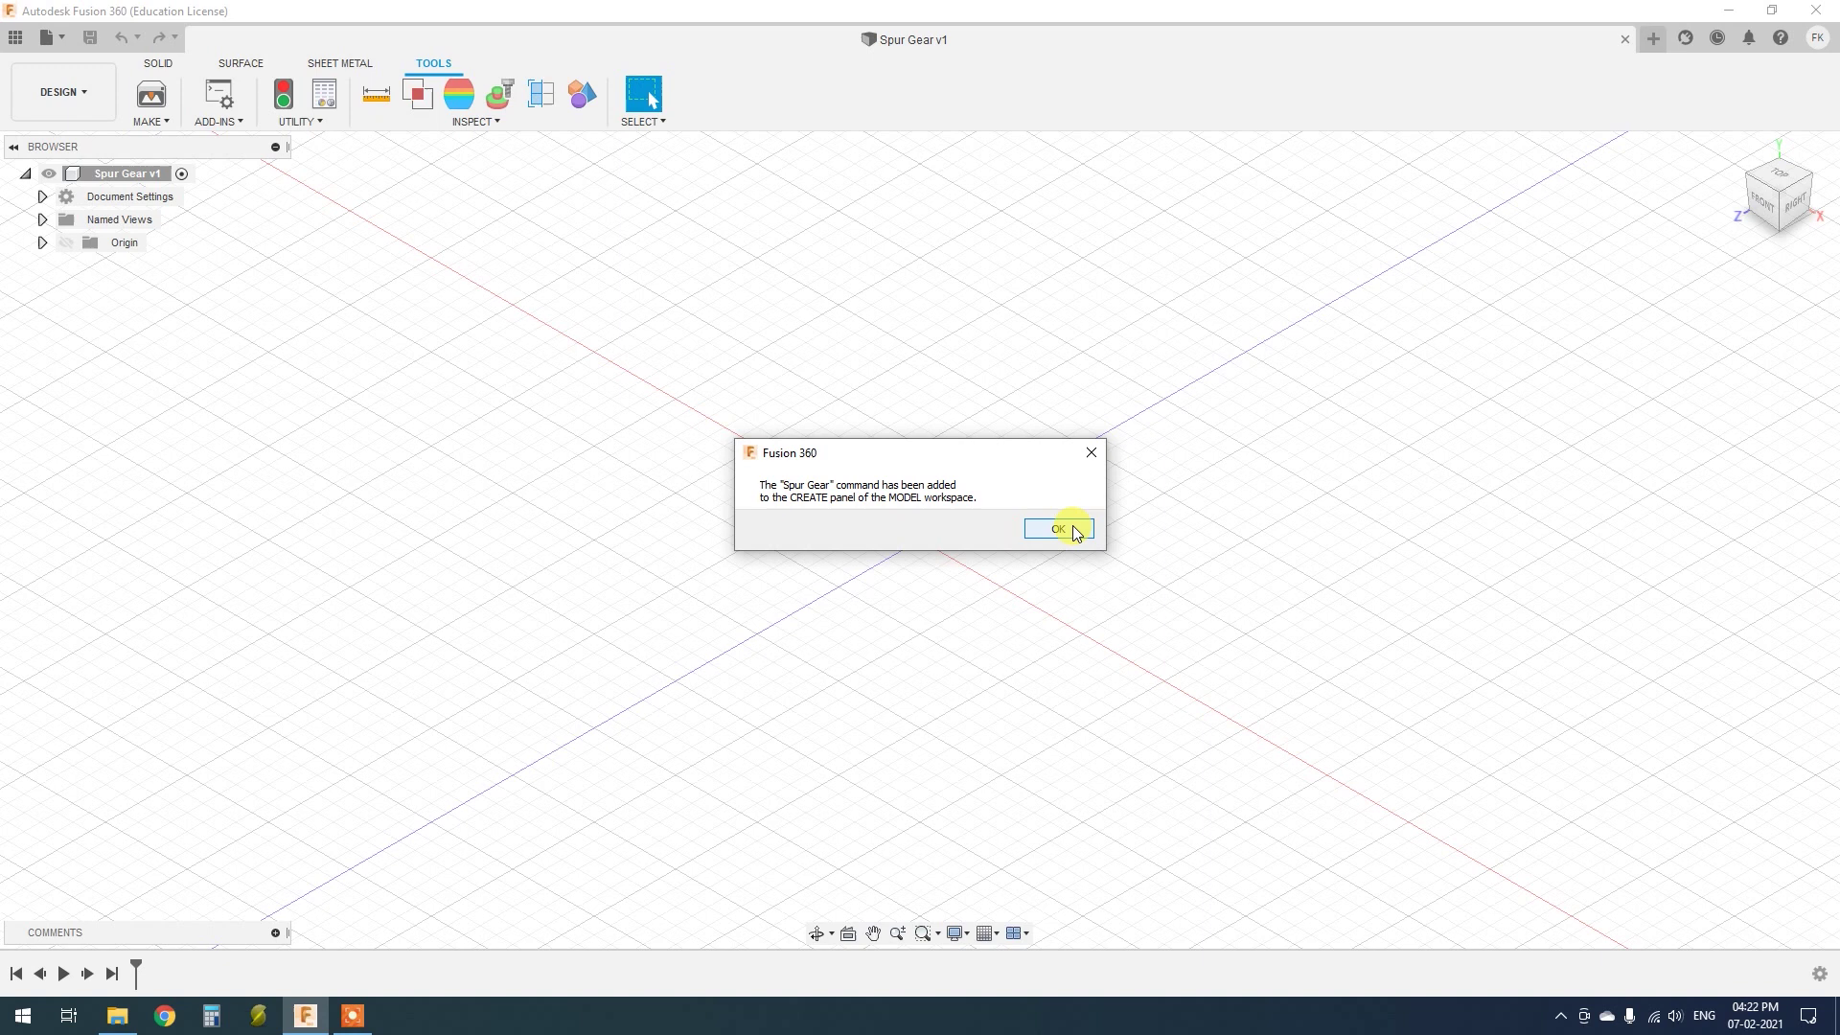
{"action": "left_click", "coordinate": [1069, 527]}
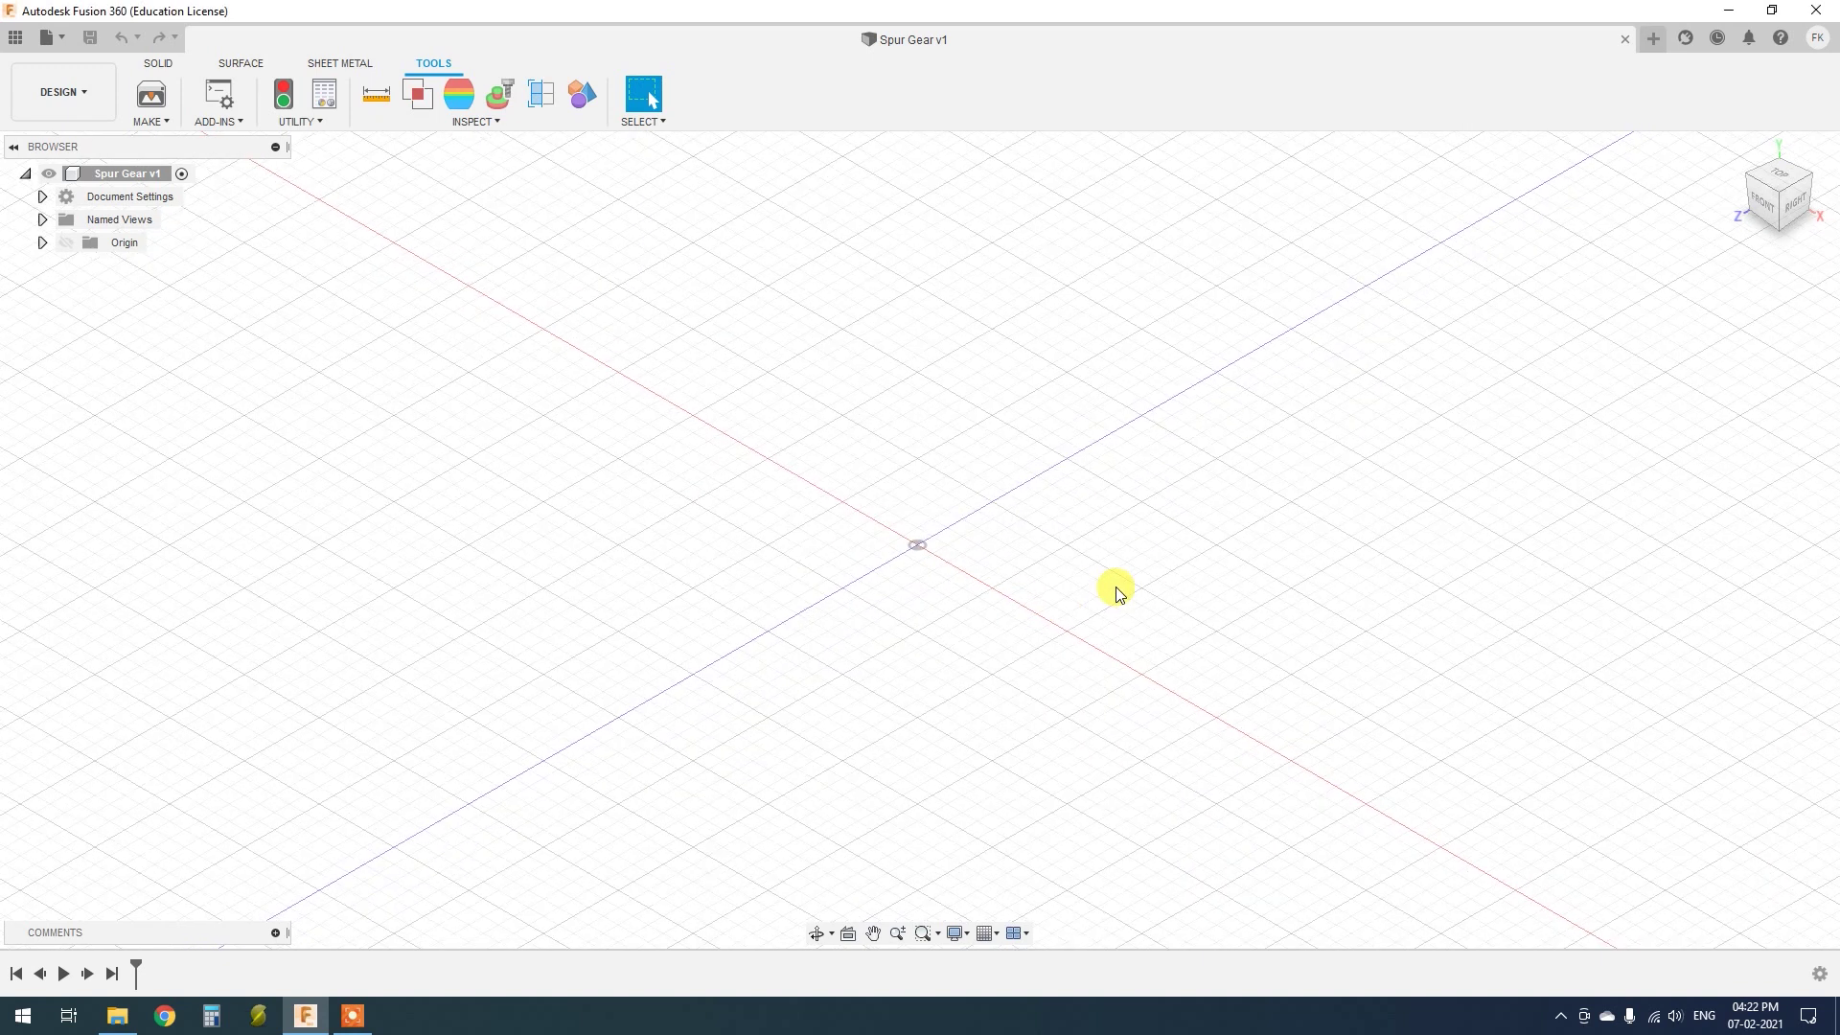
Launch the Spur Gear command and set module 1.25 with 36 teeth
{"action": "type", "text": "s"}
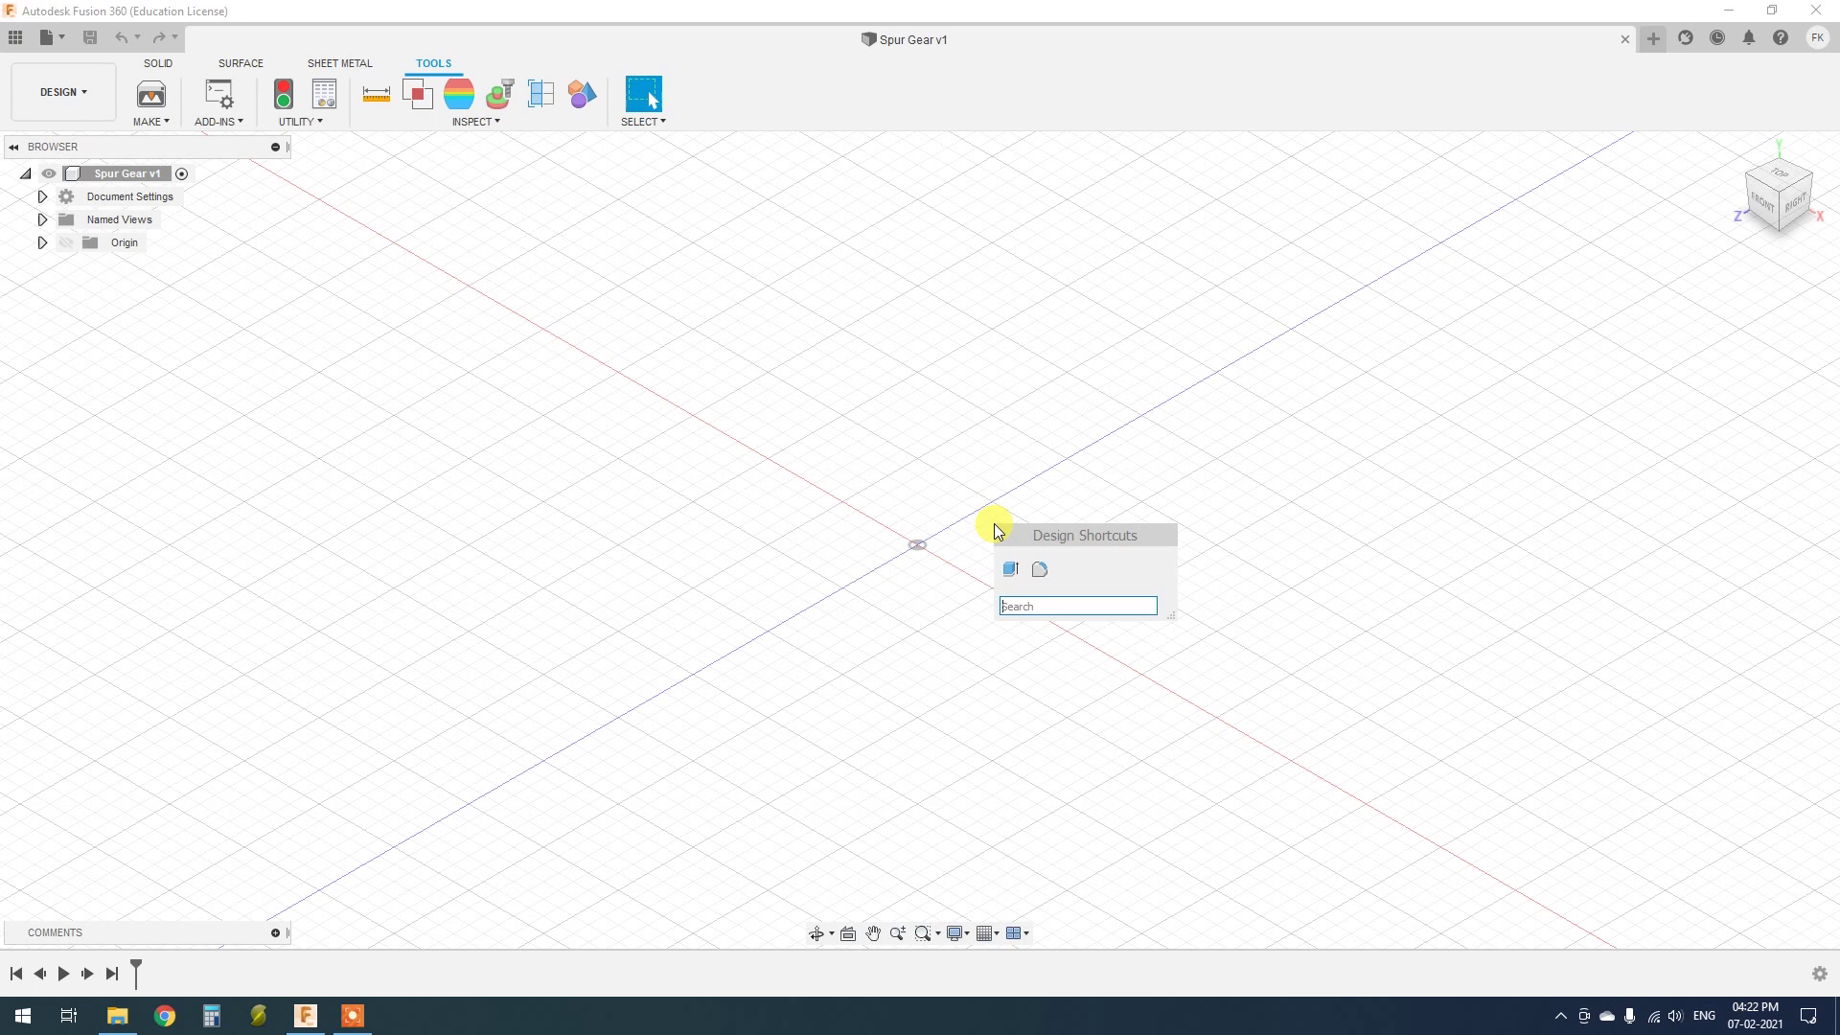
{"action": "type", "text": "spur"}
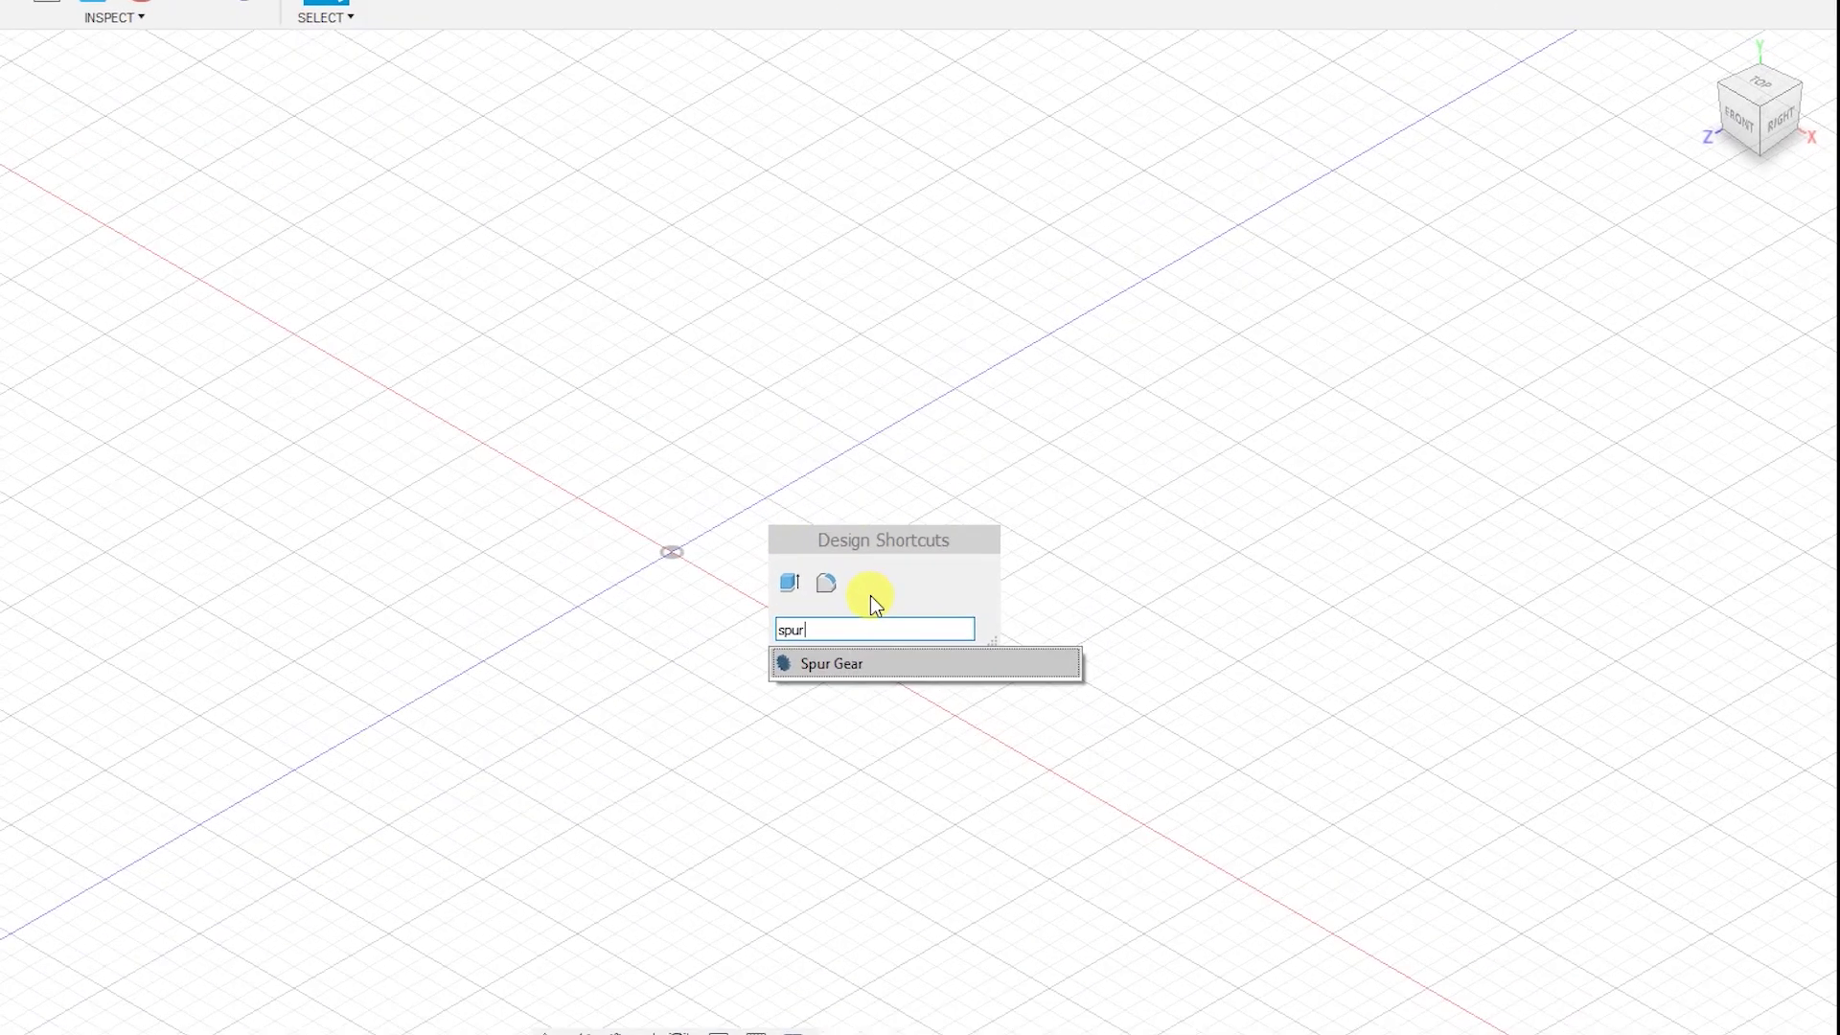
{"action": "left_click", "coordinate": [1053, 632]}
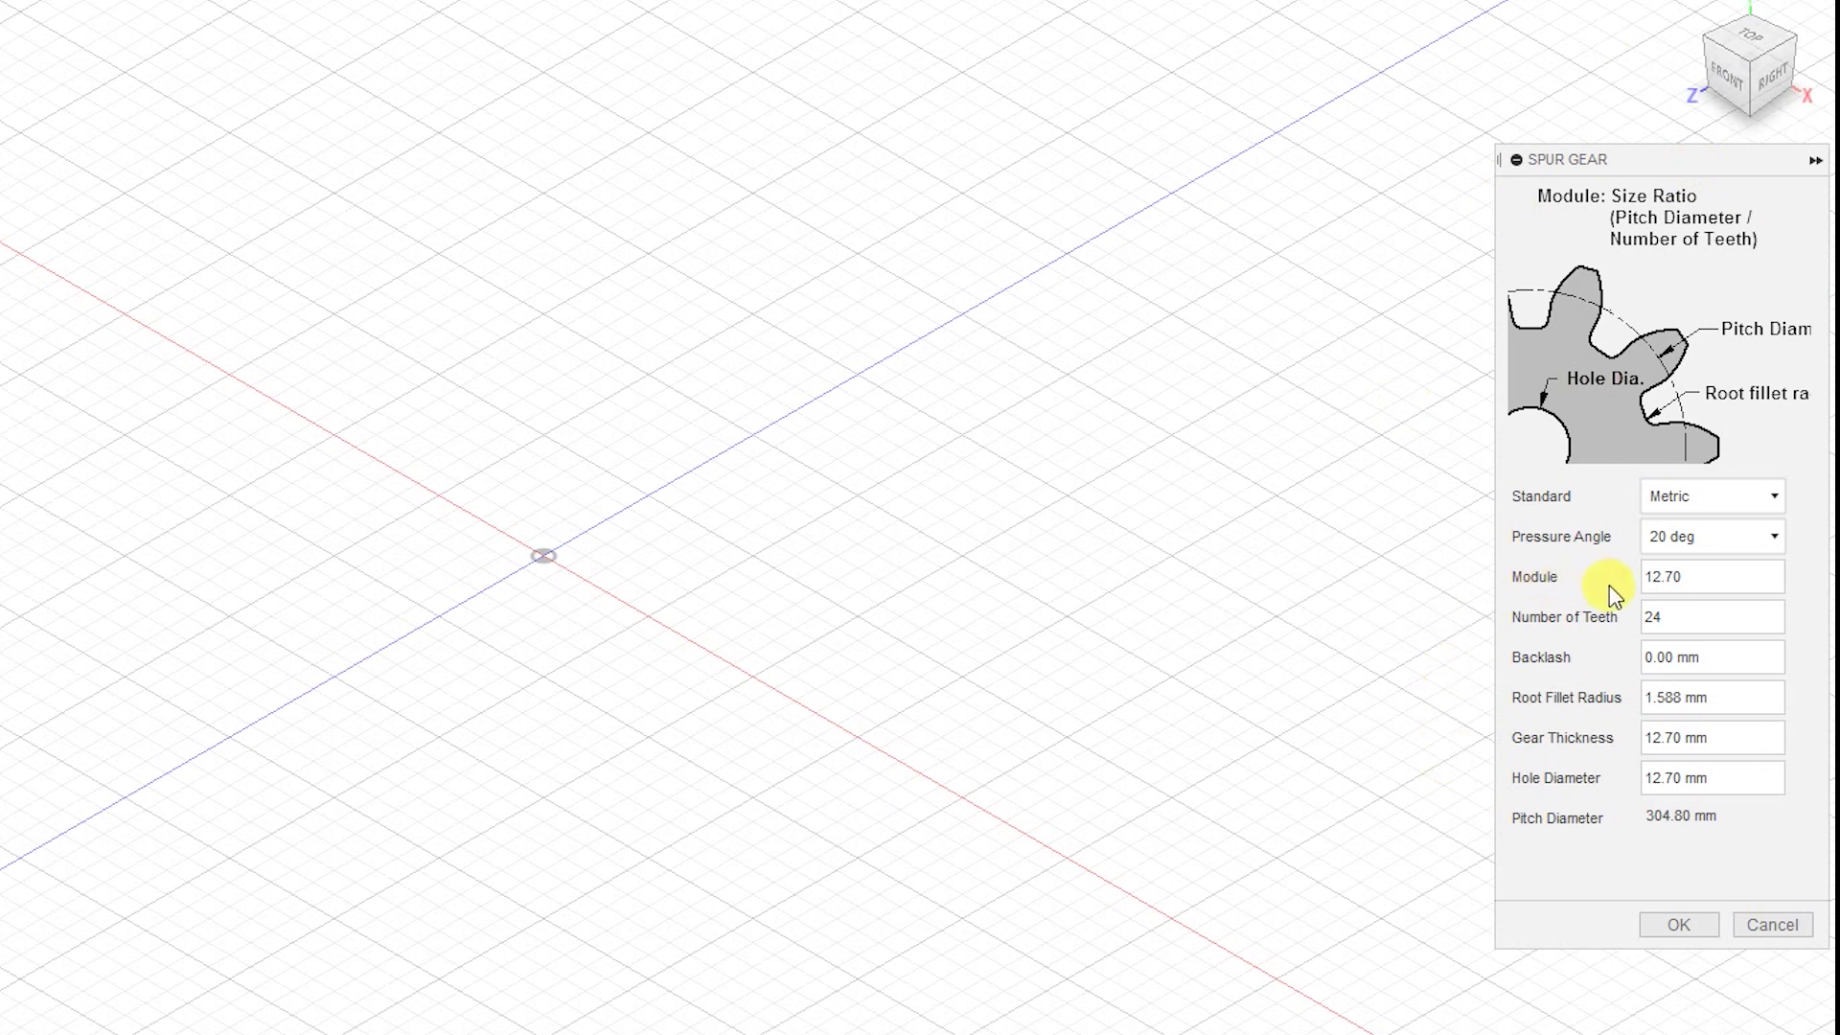
{"action": "left_click", "coordinate": [1621, 613]}
{"action": "left_click_drag", "start_coordinate": [1685, 576], "coordinate": [1625, 576]}
{"action": "type", "text": "1.25"}
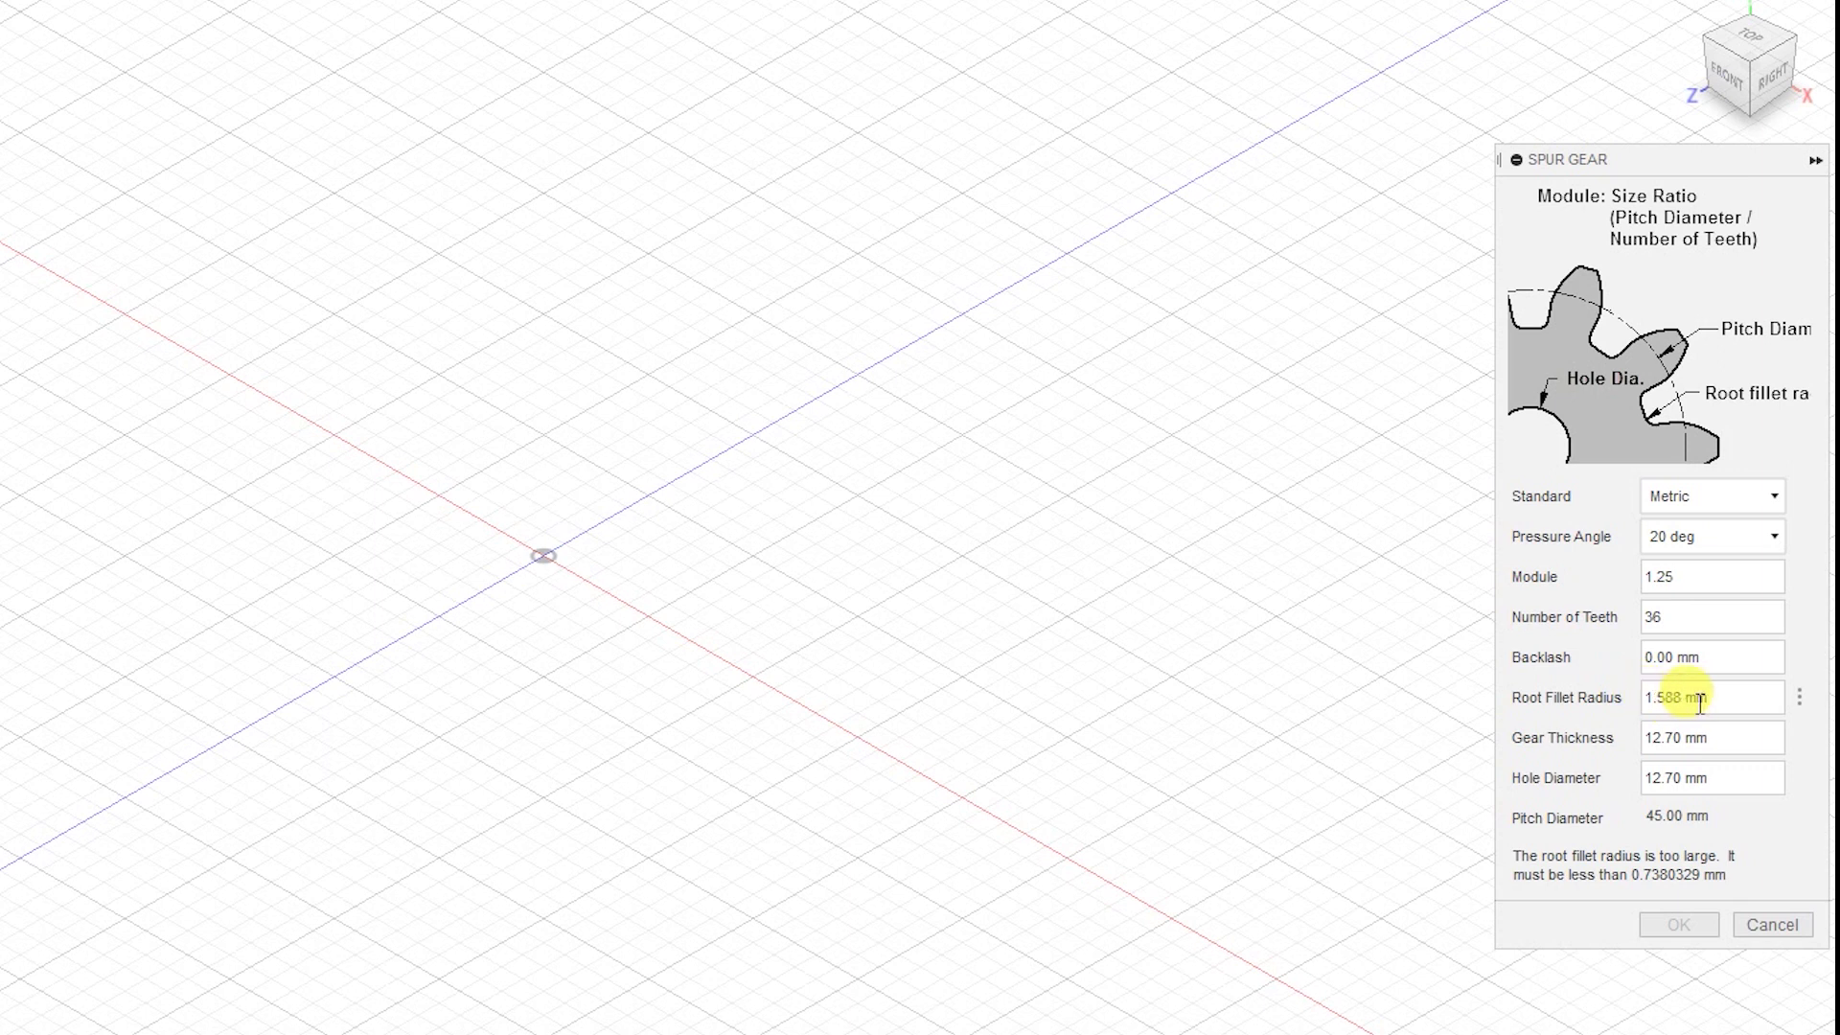
Set the gear's root fillet radius to 0.738 mm
{"action": "left_click_drag", "start_coordinate": [1666, 701], "coordinate": [1608, 706]}
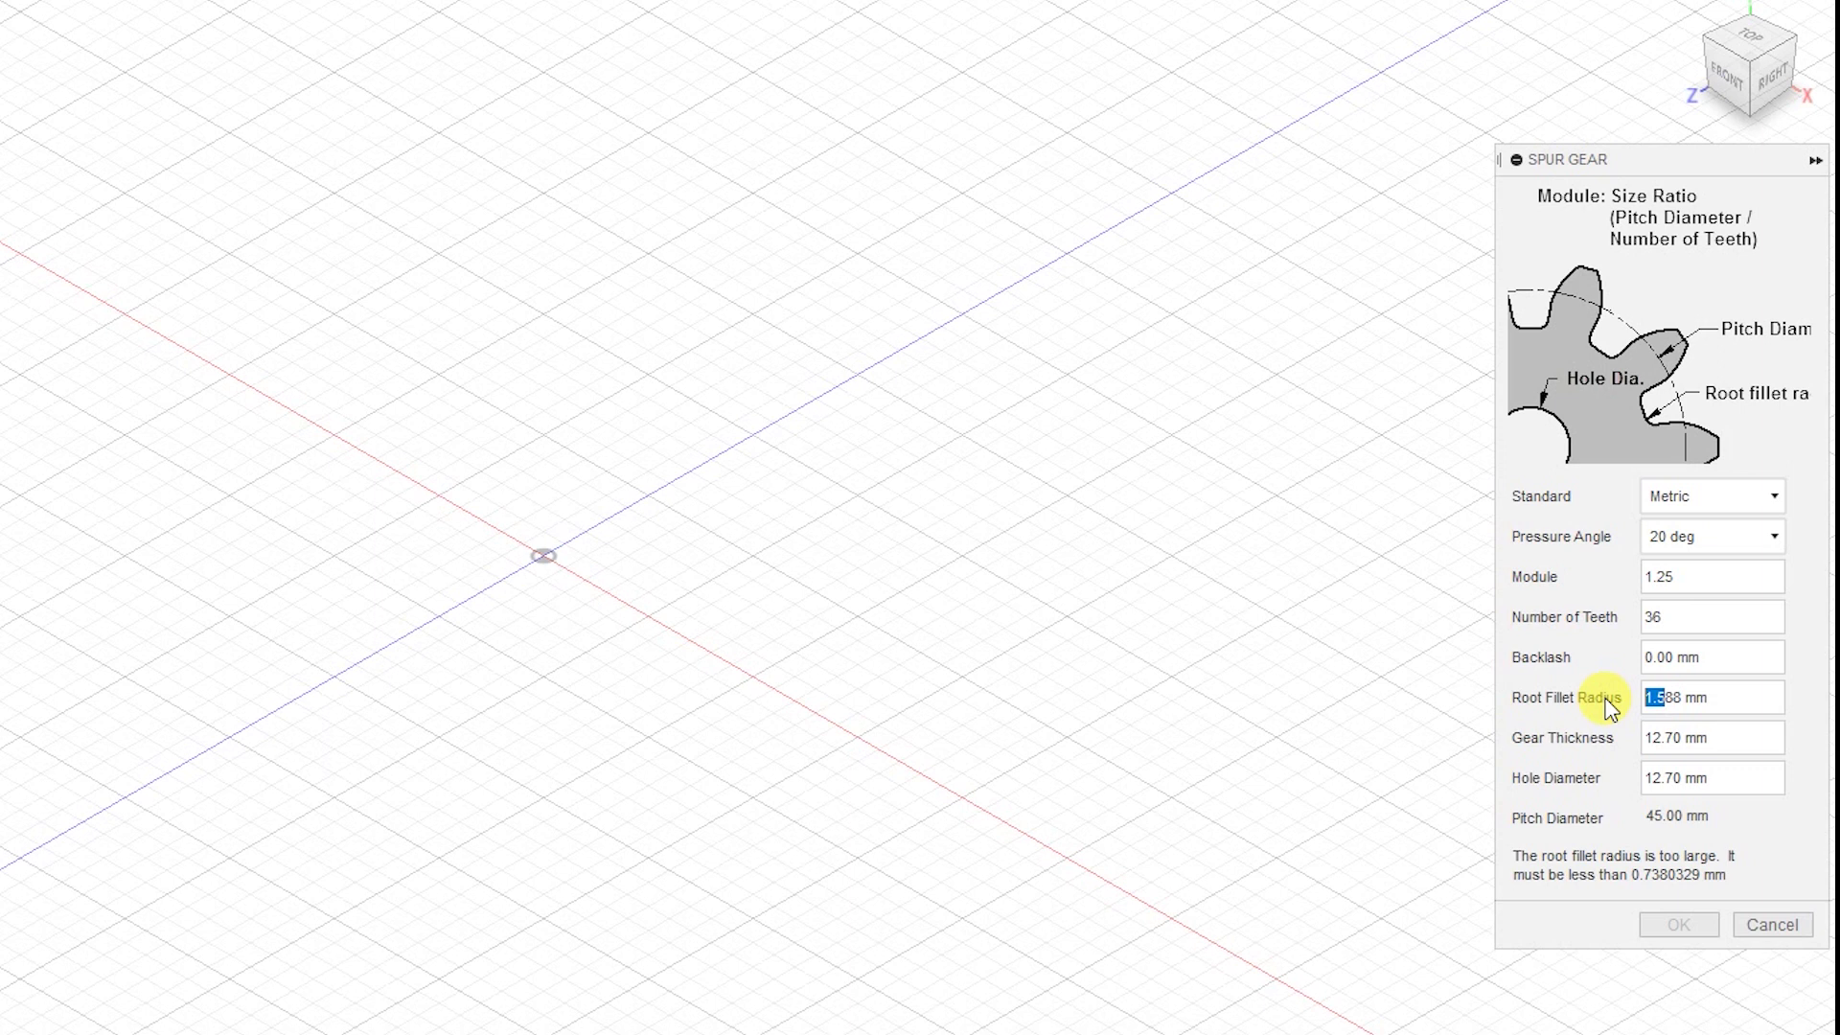
{"action": "type", "text": ".7"}
{"action": "key", "text": "Delete"}
{"action": "type", "text": "3"}
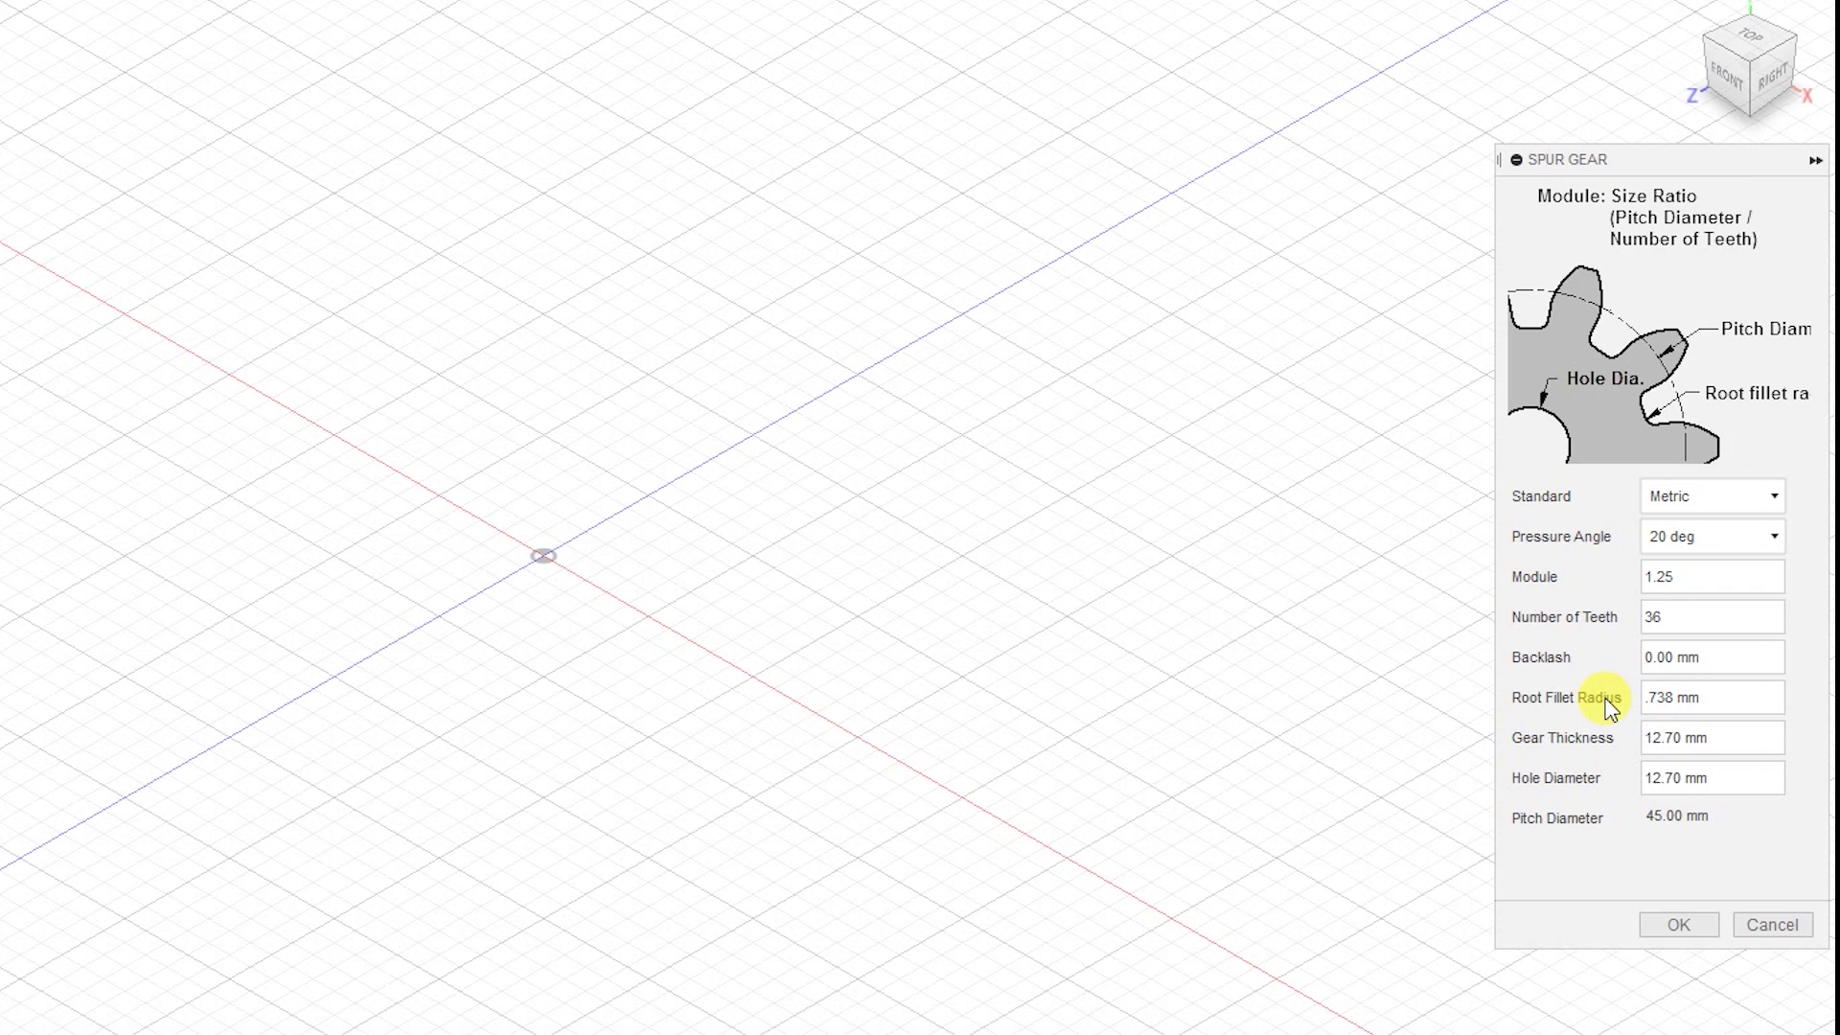
{"action": "left_click", "coordinate": [1610, 706]}
Set backlash 0.15, gear thickness 5 mm and hole diameter 5 mm, then create the gear
{"action": "left_click_drag", "start_coordinate": [1716, 658], "coordinate": [1608, 661]}
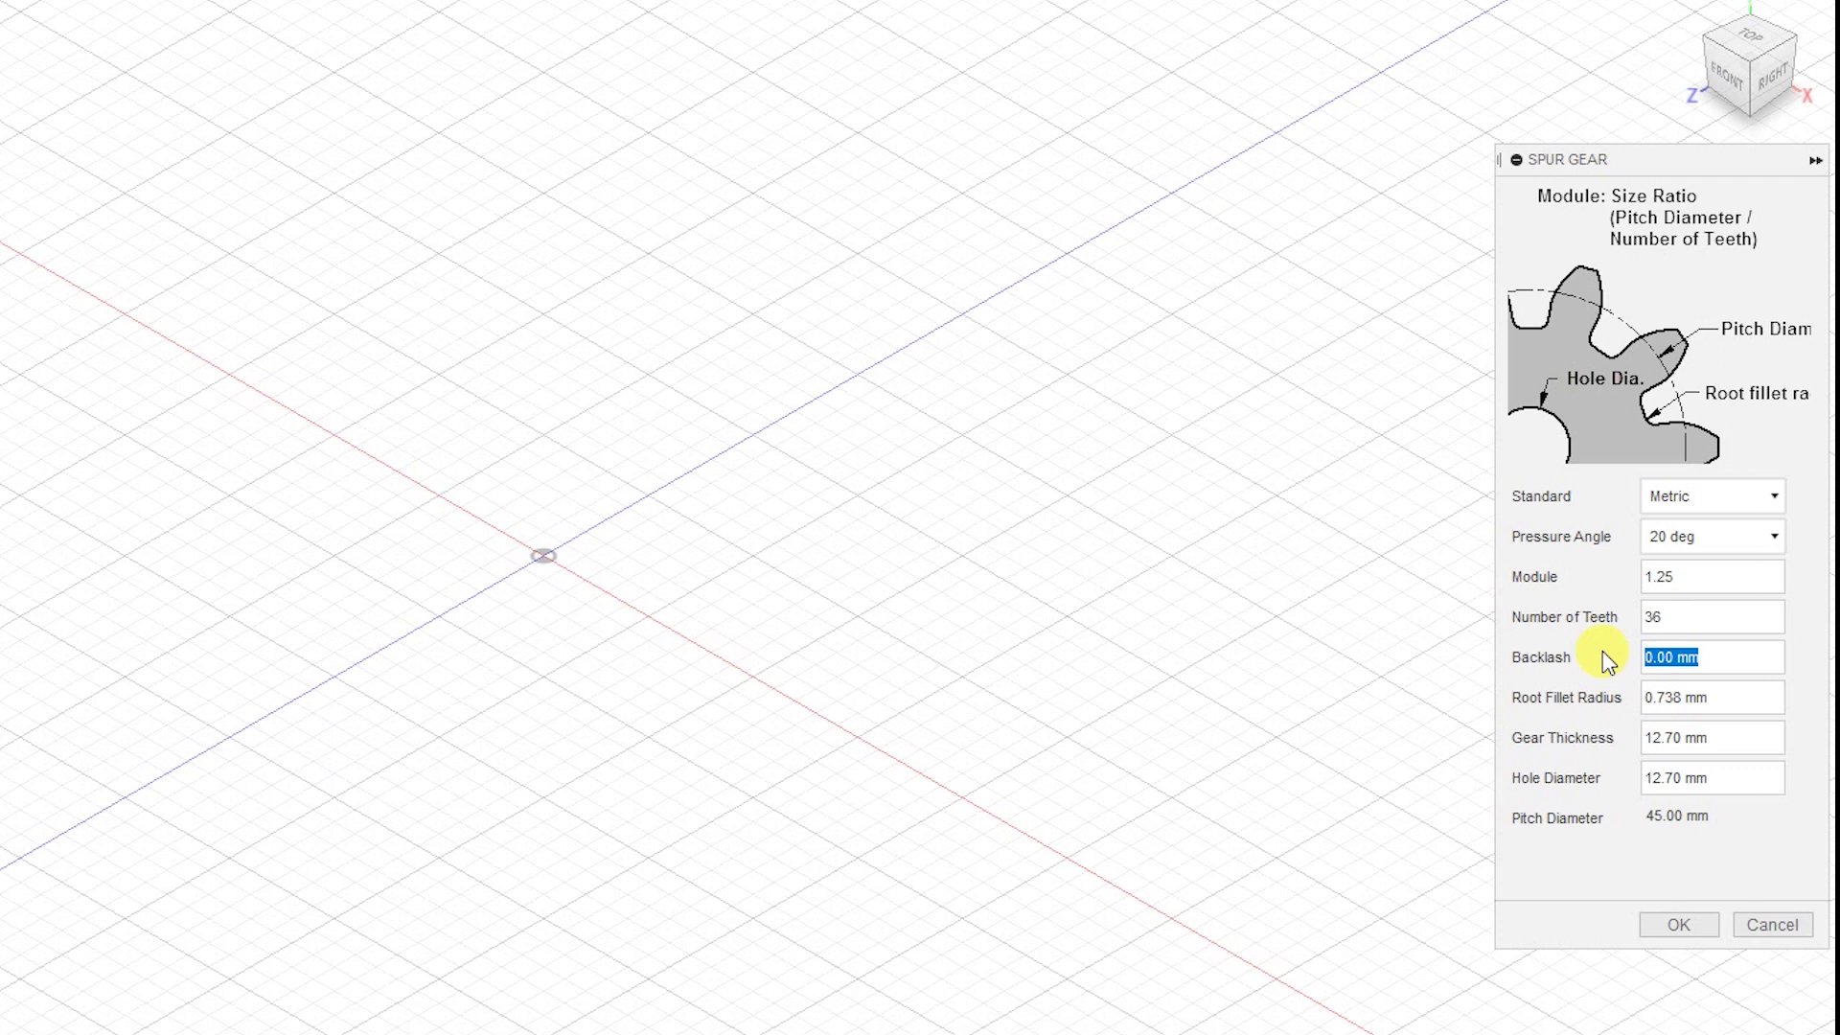
{"action": "type", "text": "0.15"}
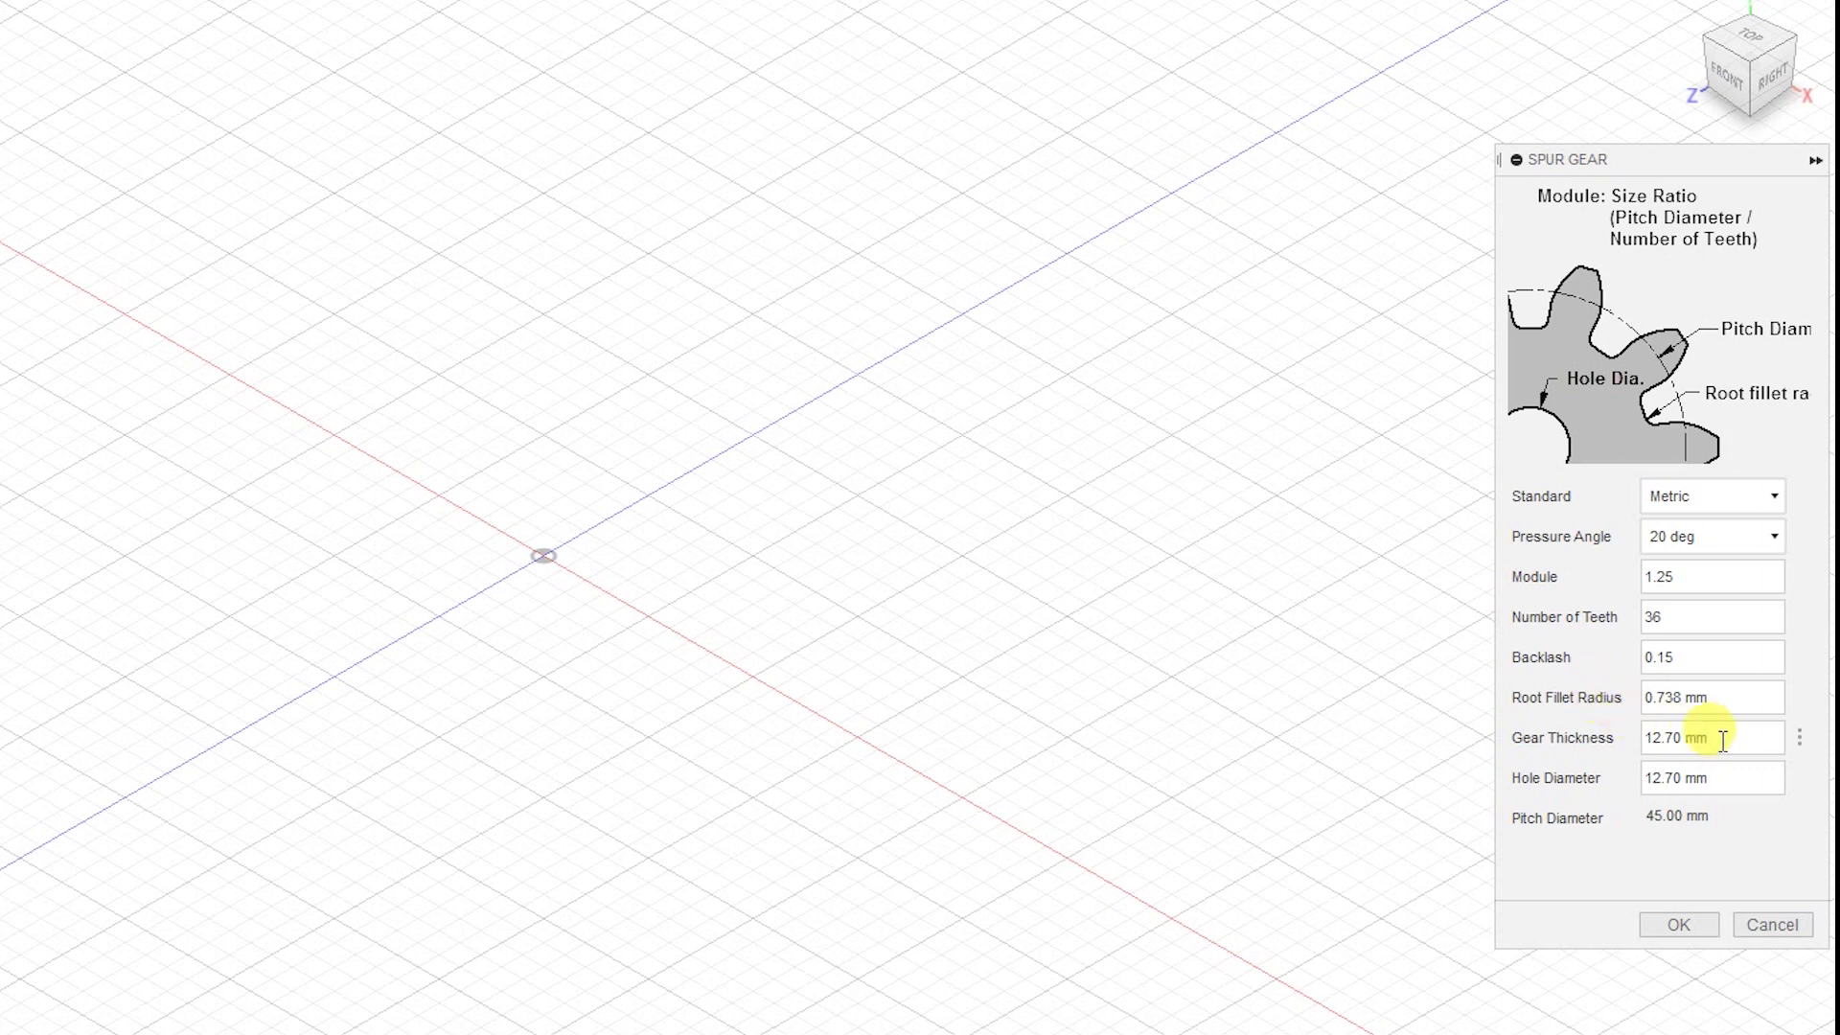
{"action": "left_click_drag", "start_coordinate": [1721, 739], "coordinate": [1553, 753]}
{"action": "type", "text": "5"}
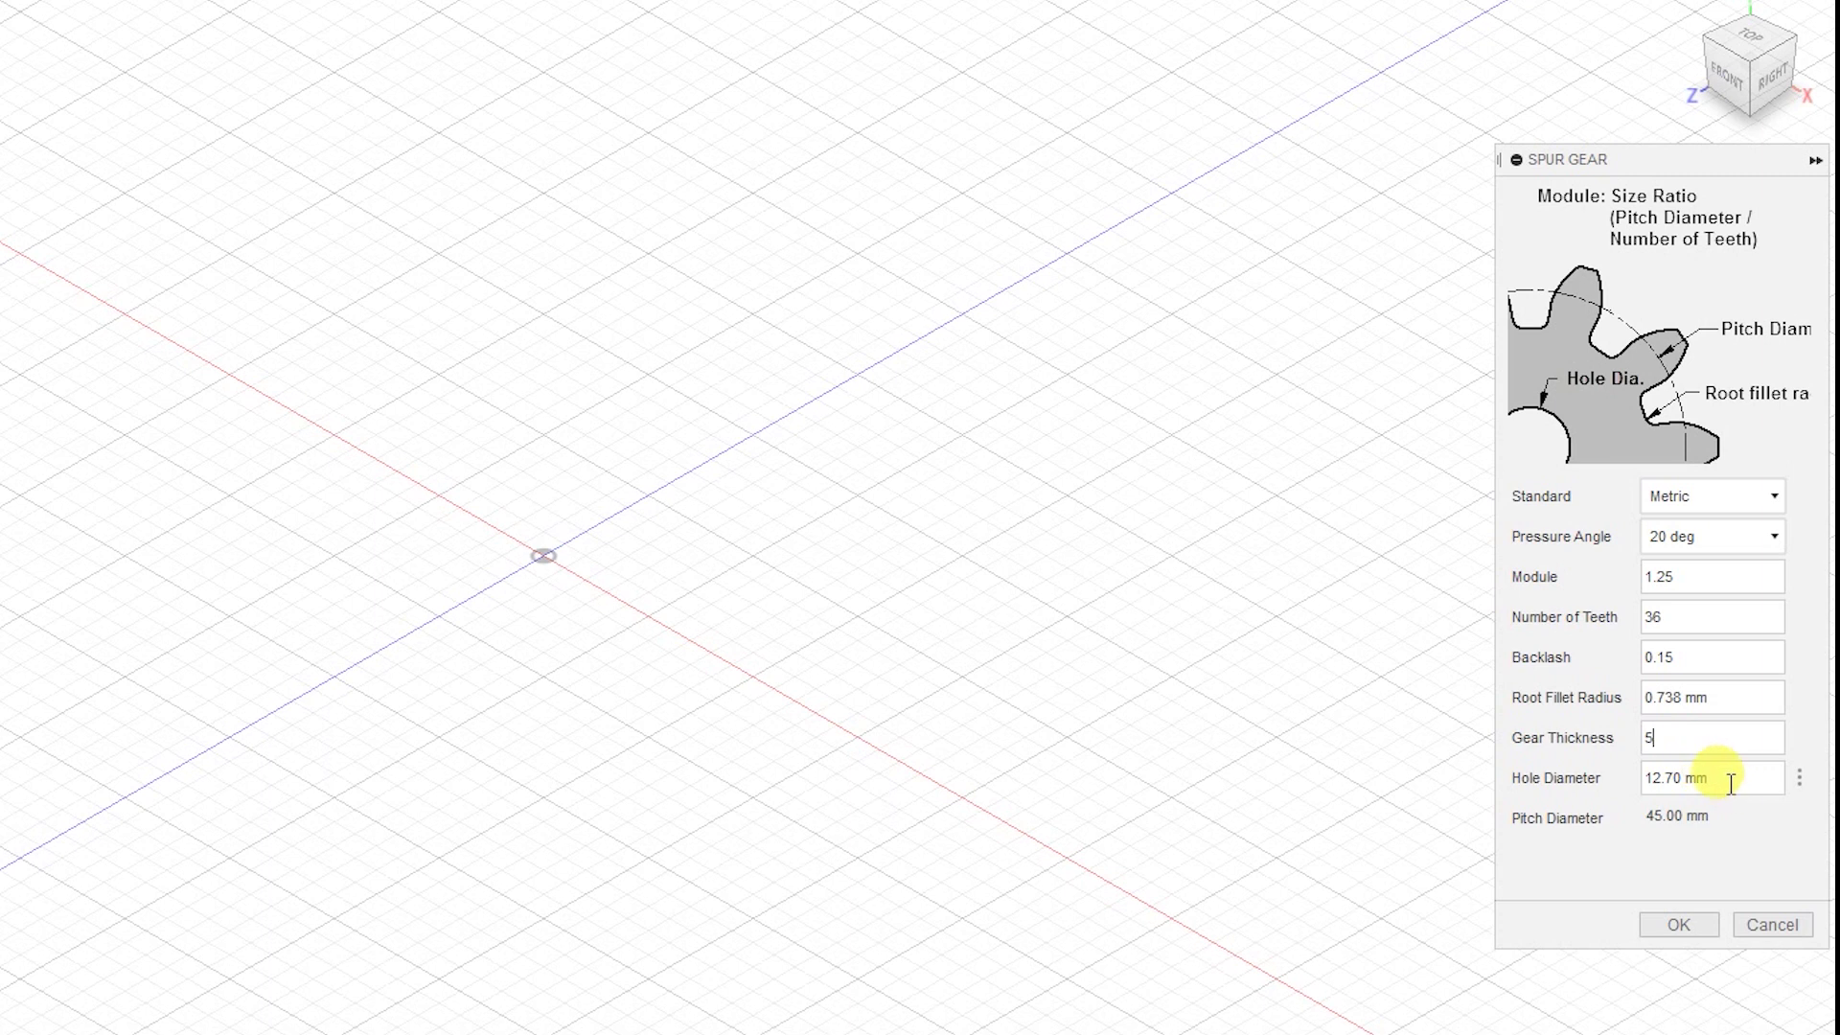
{"action": "left_click_drag", "start_coordinate": [1729, 780], "coordinate": [1537, 788]}
{"action": "type", "text": "5"}
{"action": "left_click", "coordinate": [1682, 916]}
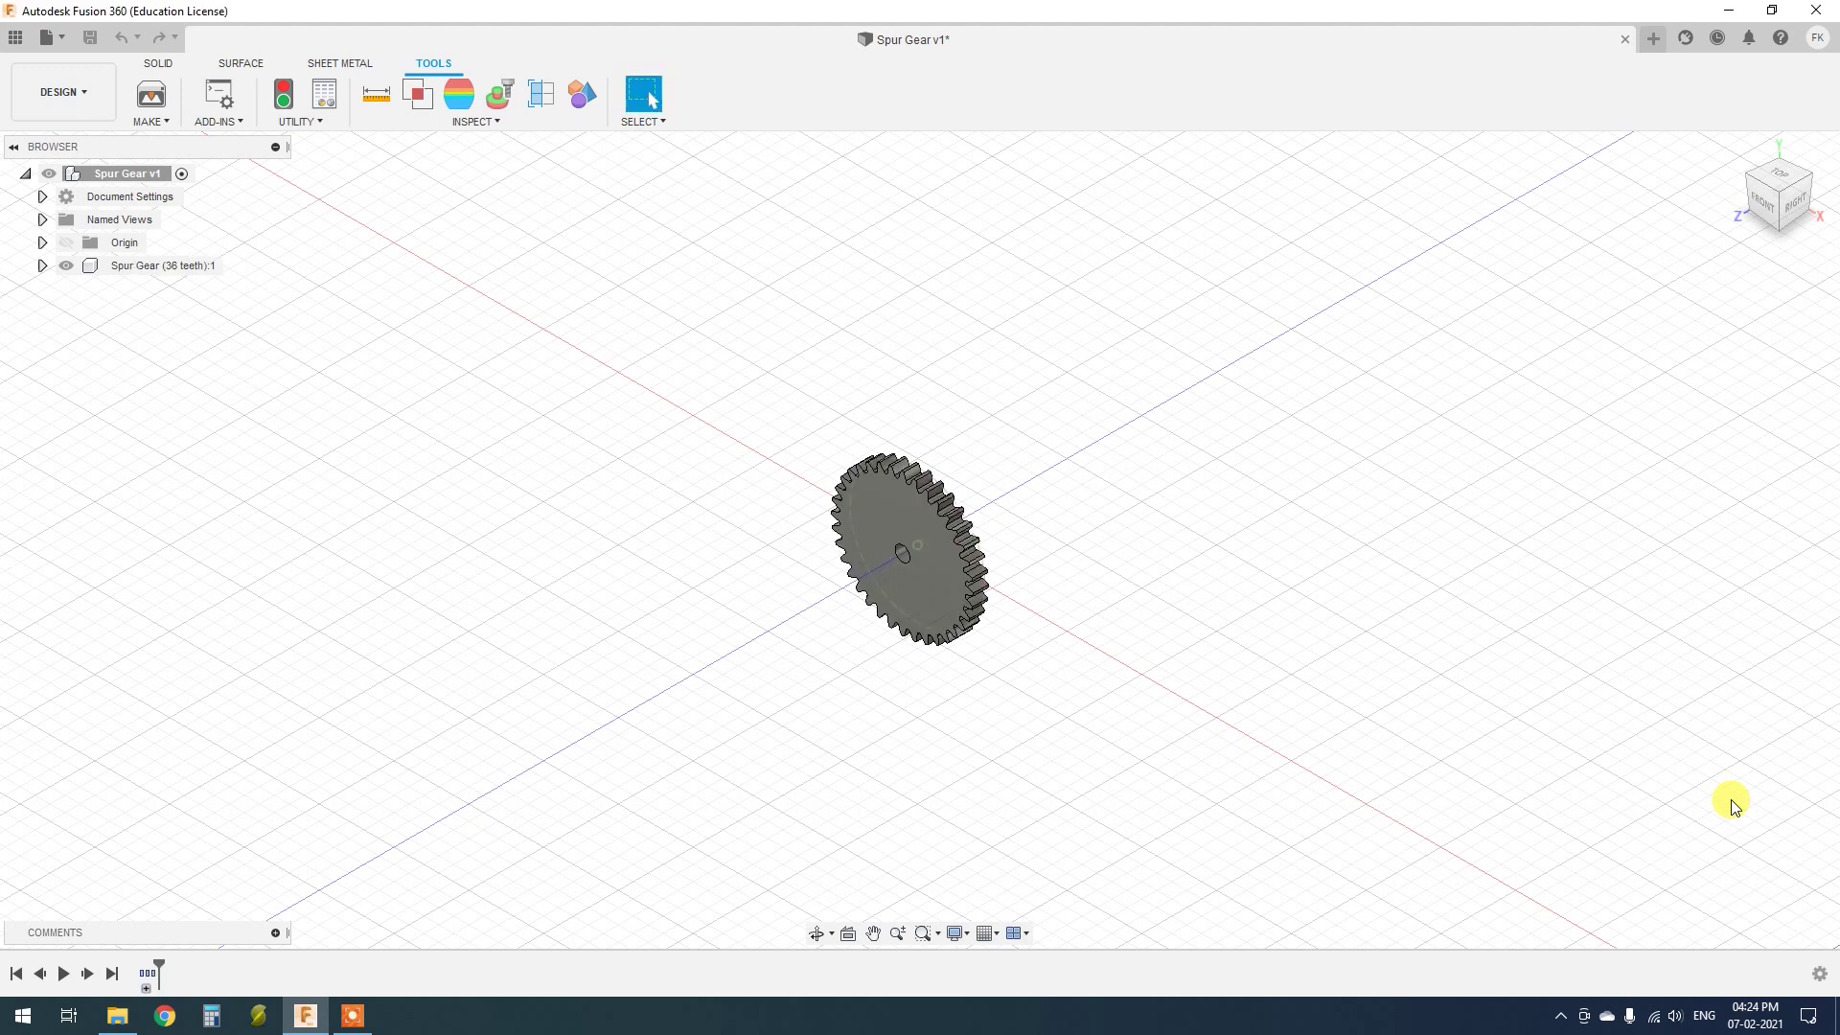
Rotate the 36-tooth gear -90° about X, snap its hole centre to the origin, then hide it
{"action": "scroll", "coordinate": [922, 543], "scroll_direction": "up", "scroll_amount": 3}
{"action": "left_click", "coordinate": [161, 266]}
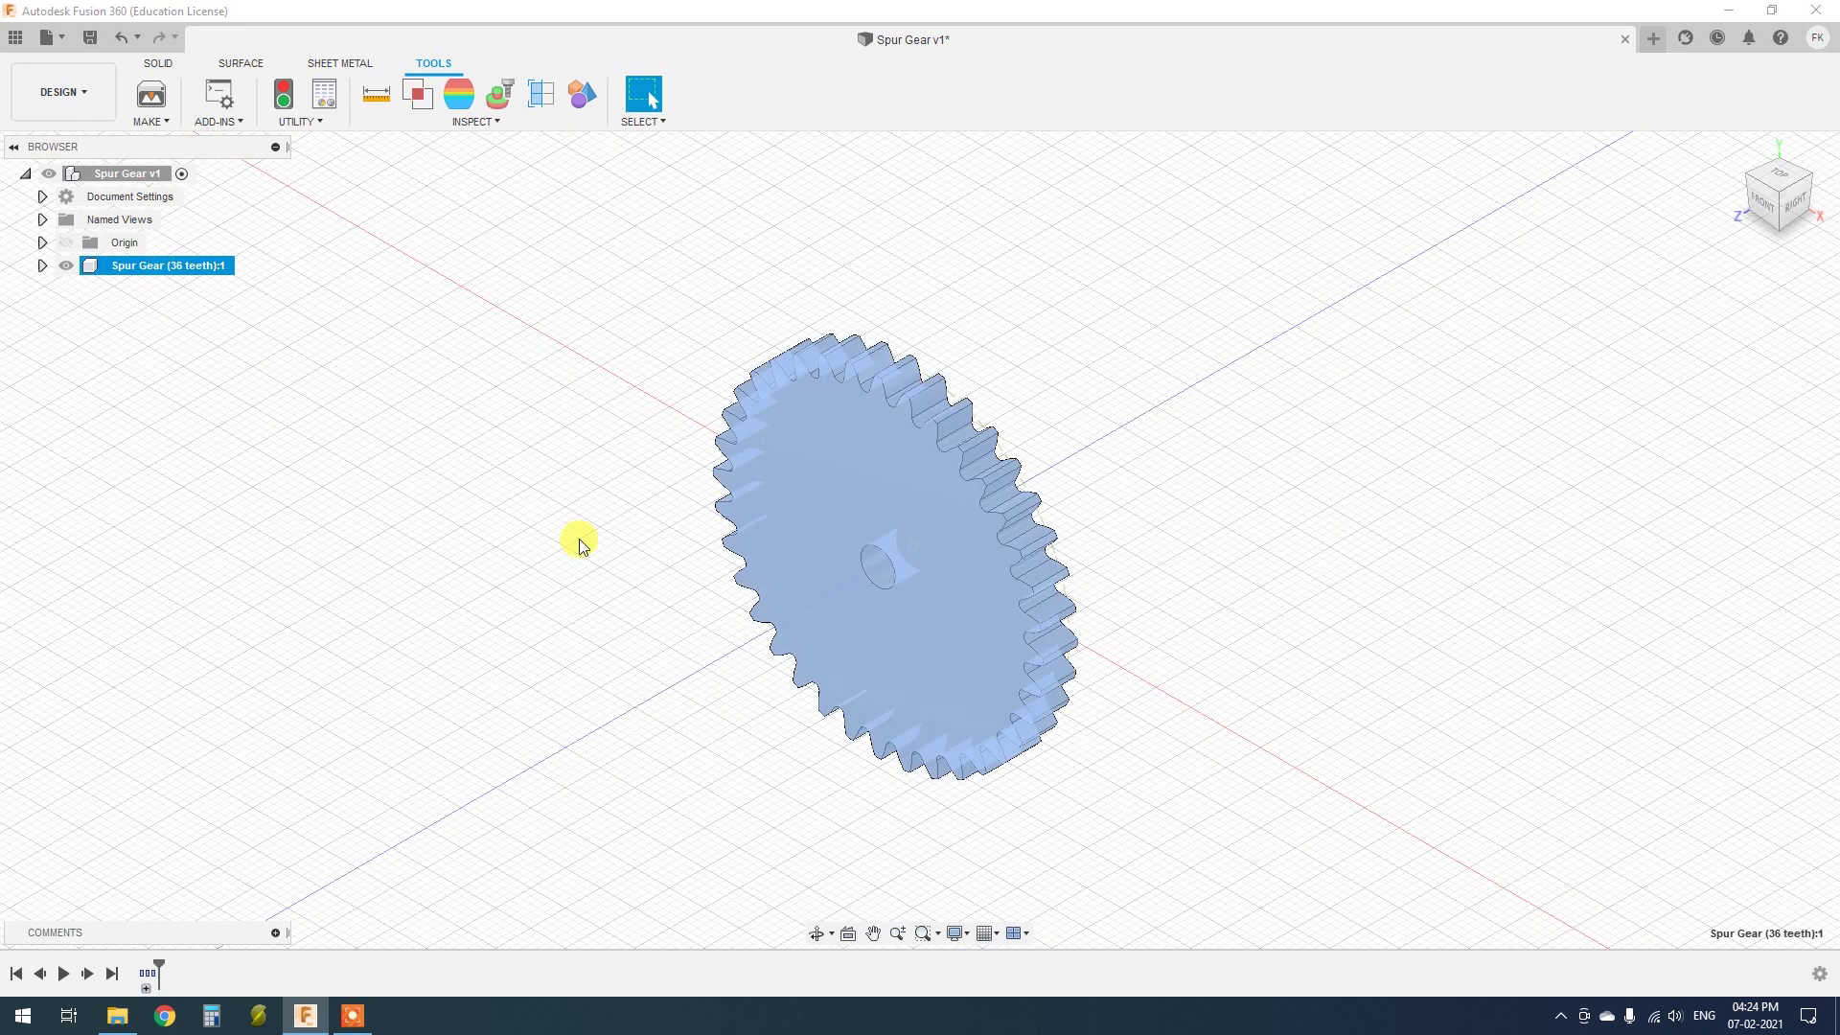
{"action": "key", "text": "m"}
{"action": "left_click_drag", "start_coordinate": [882, 598], "coordinate": [895, 476]}
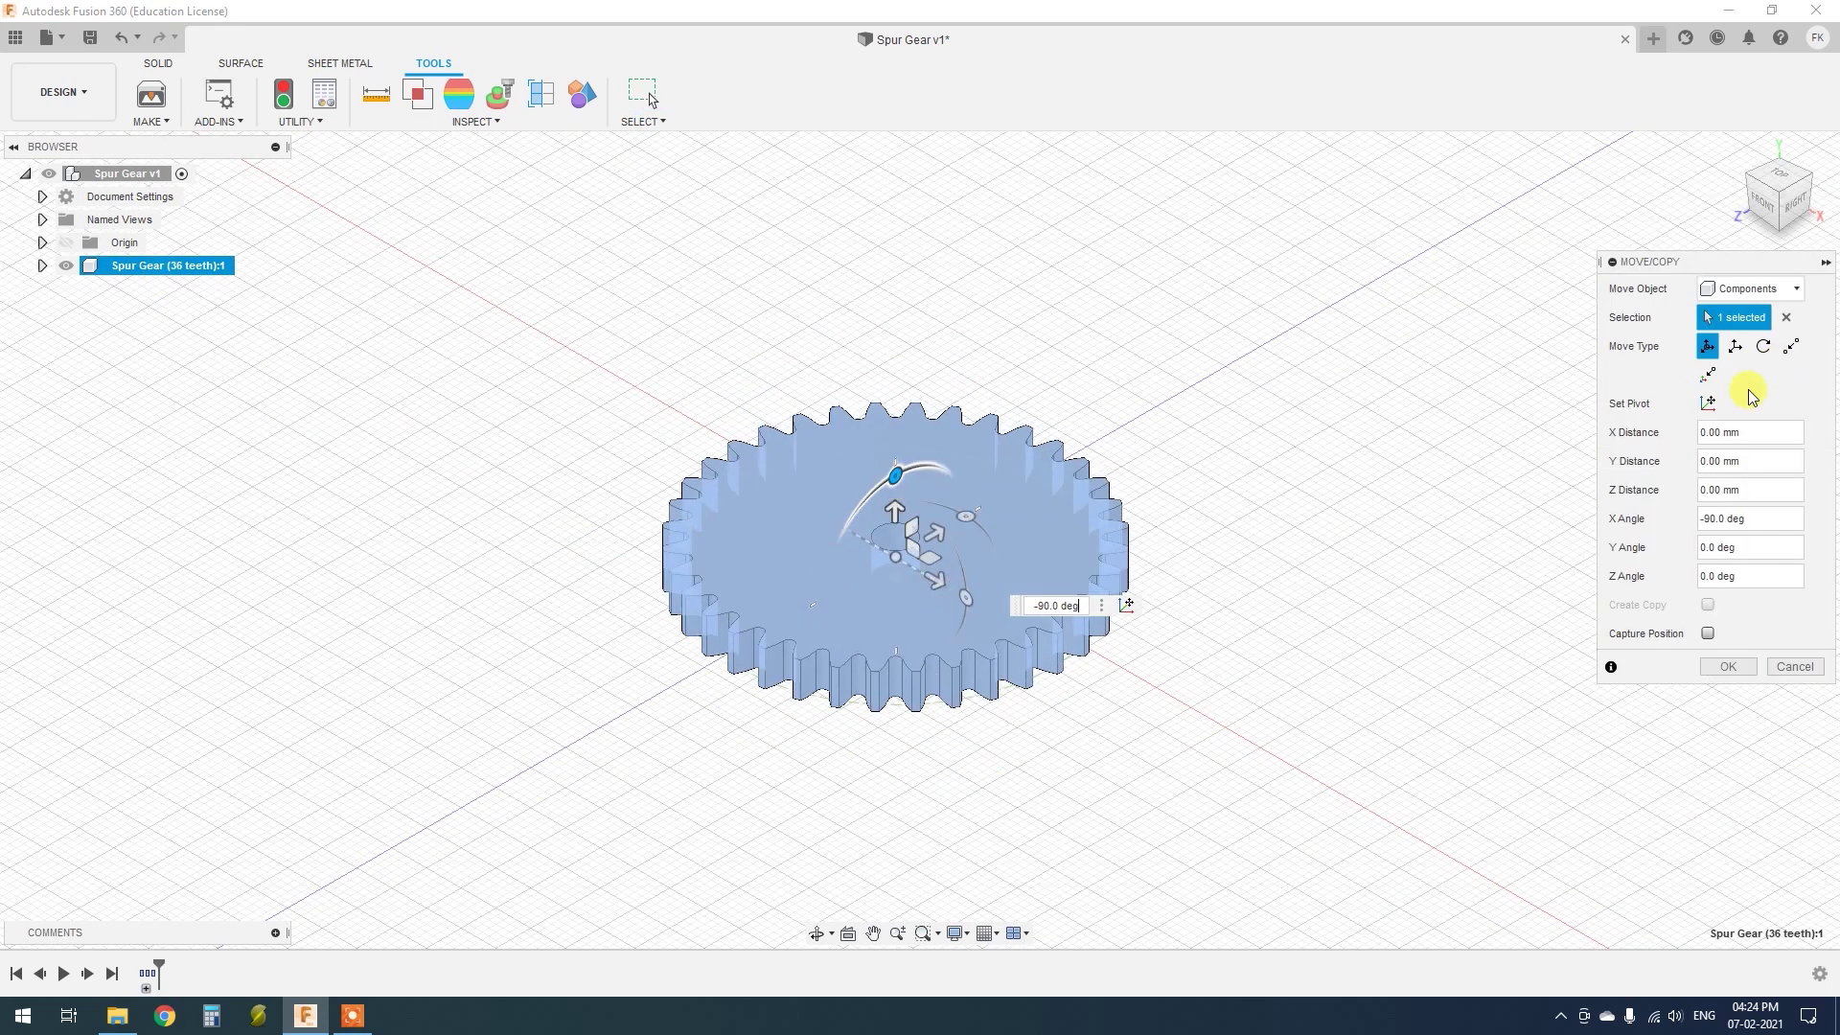
{"action": "left_click", "coordinate": [1792, 346]}
{"action": "scroll", "coordinate": [879, 594], "scroll_direction": "up", "scroll_amount": 5}
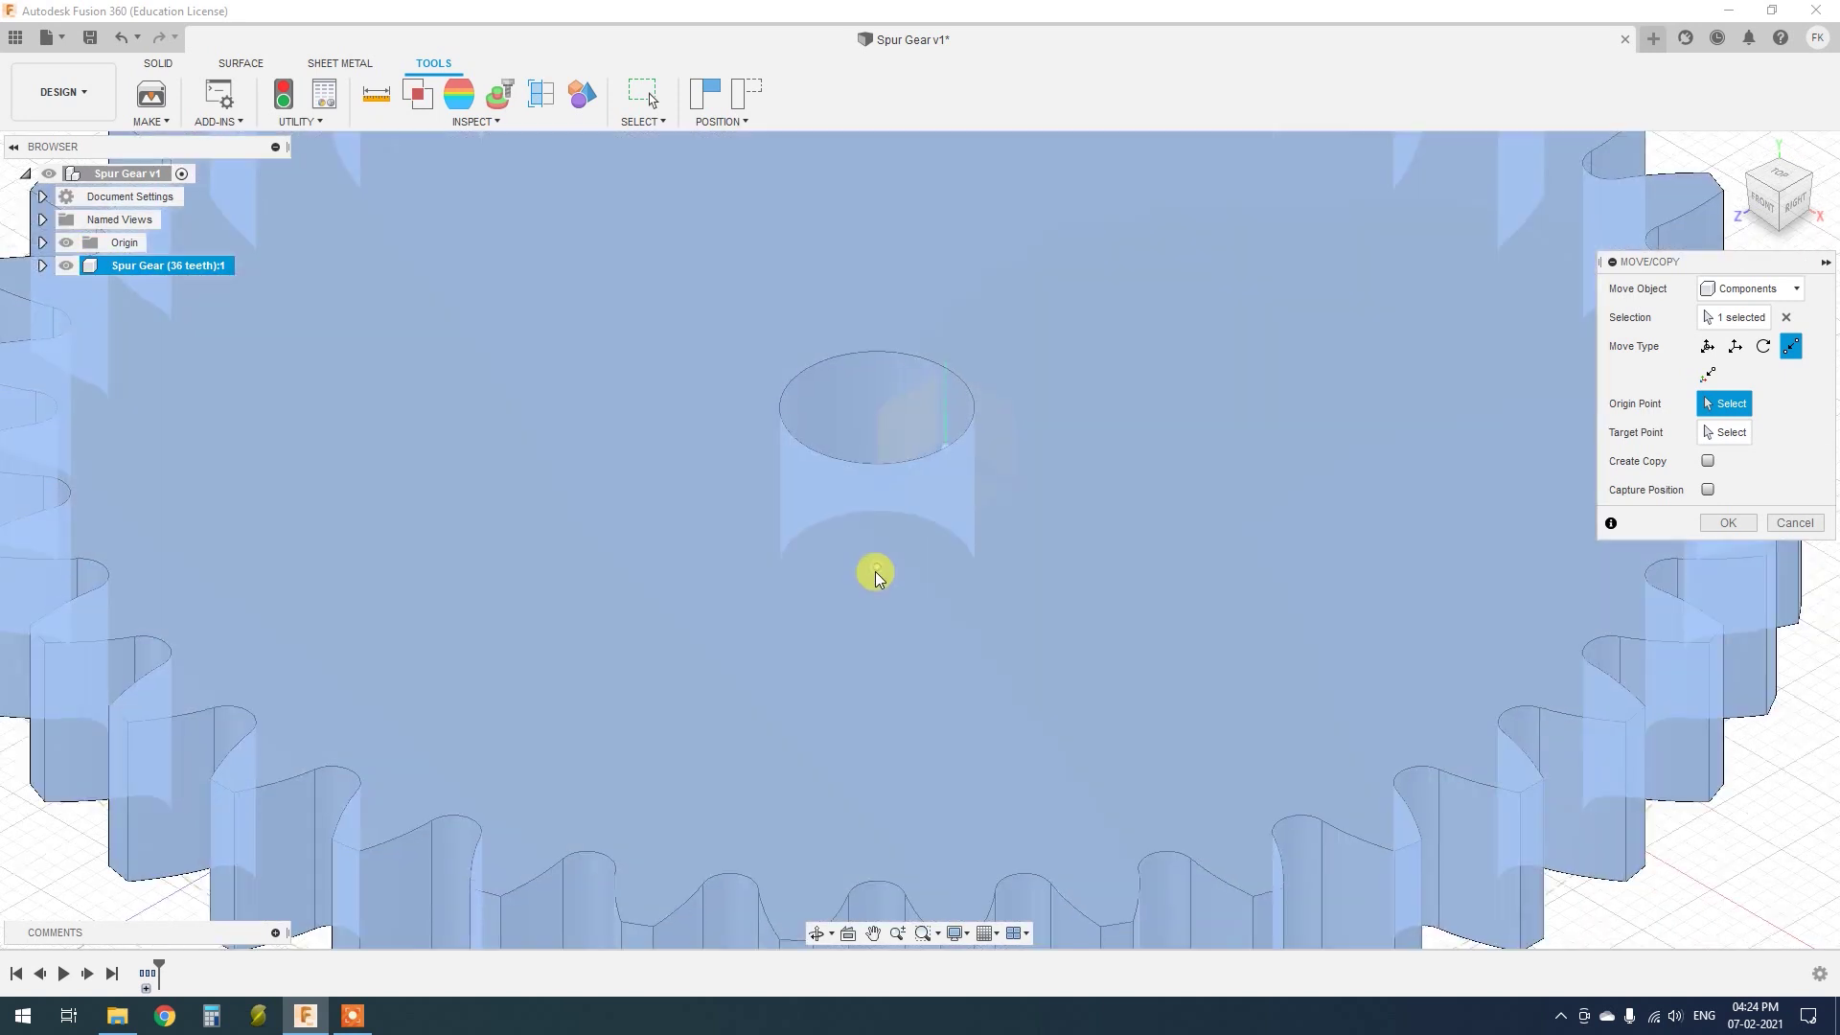
{"action": "left_click", "coordinate": [876, 568]}
{"action": "scroll", "coordinate": [954, 446], "scroll_direction": "down", "scroll_amount": 2}
{"action": "left_click", "coordinate": [966, 446]}
{"action": "scroll", "coordinate": [911, 435], "scroll_direction": "down", "scroll_amount": 4}
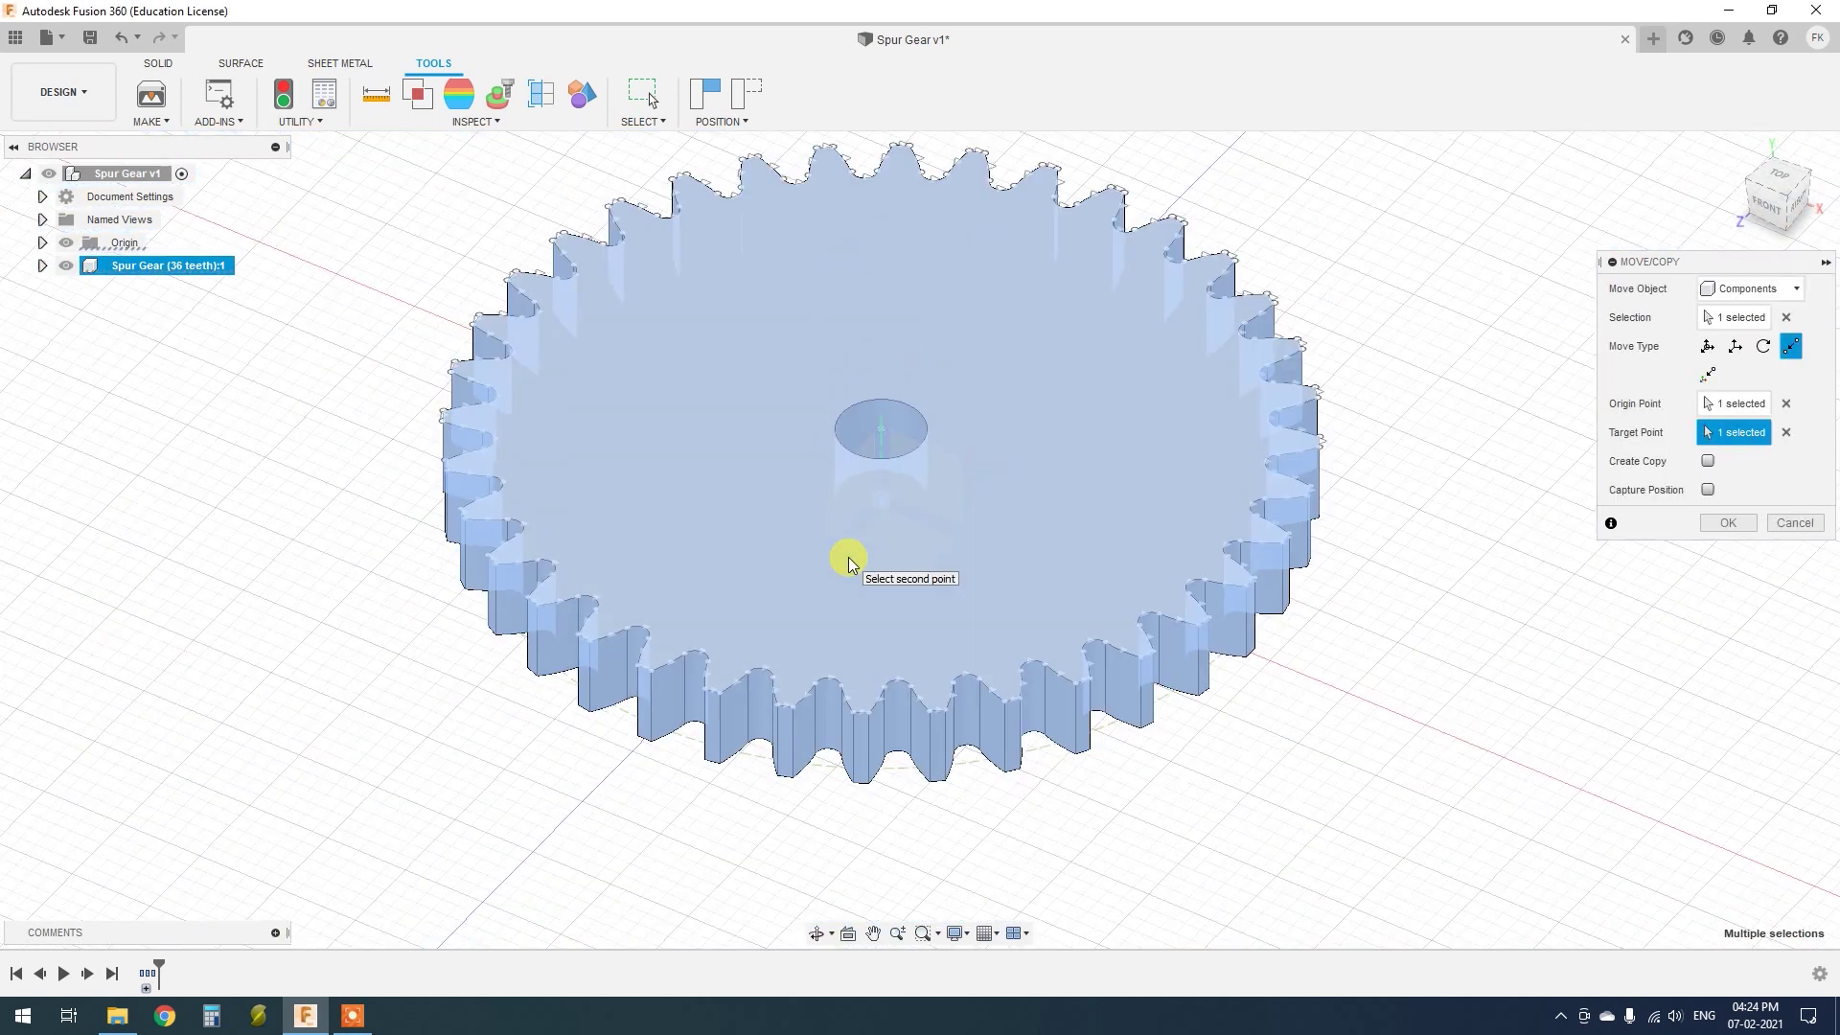
{"action": "left_click", "coordinate": [1726, 522]}
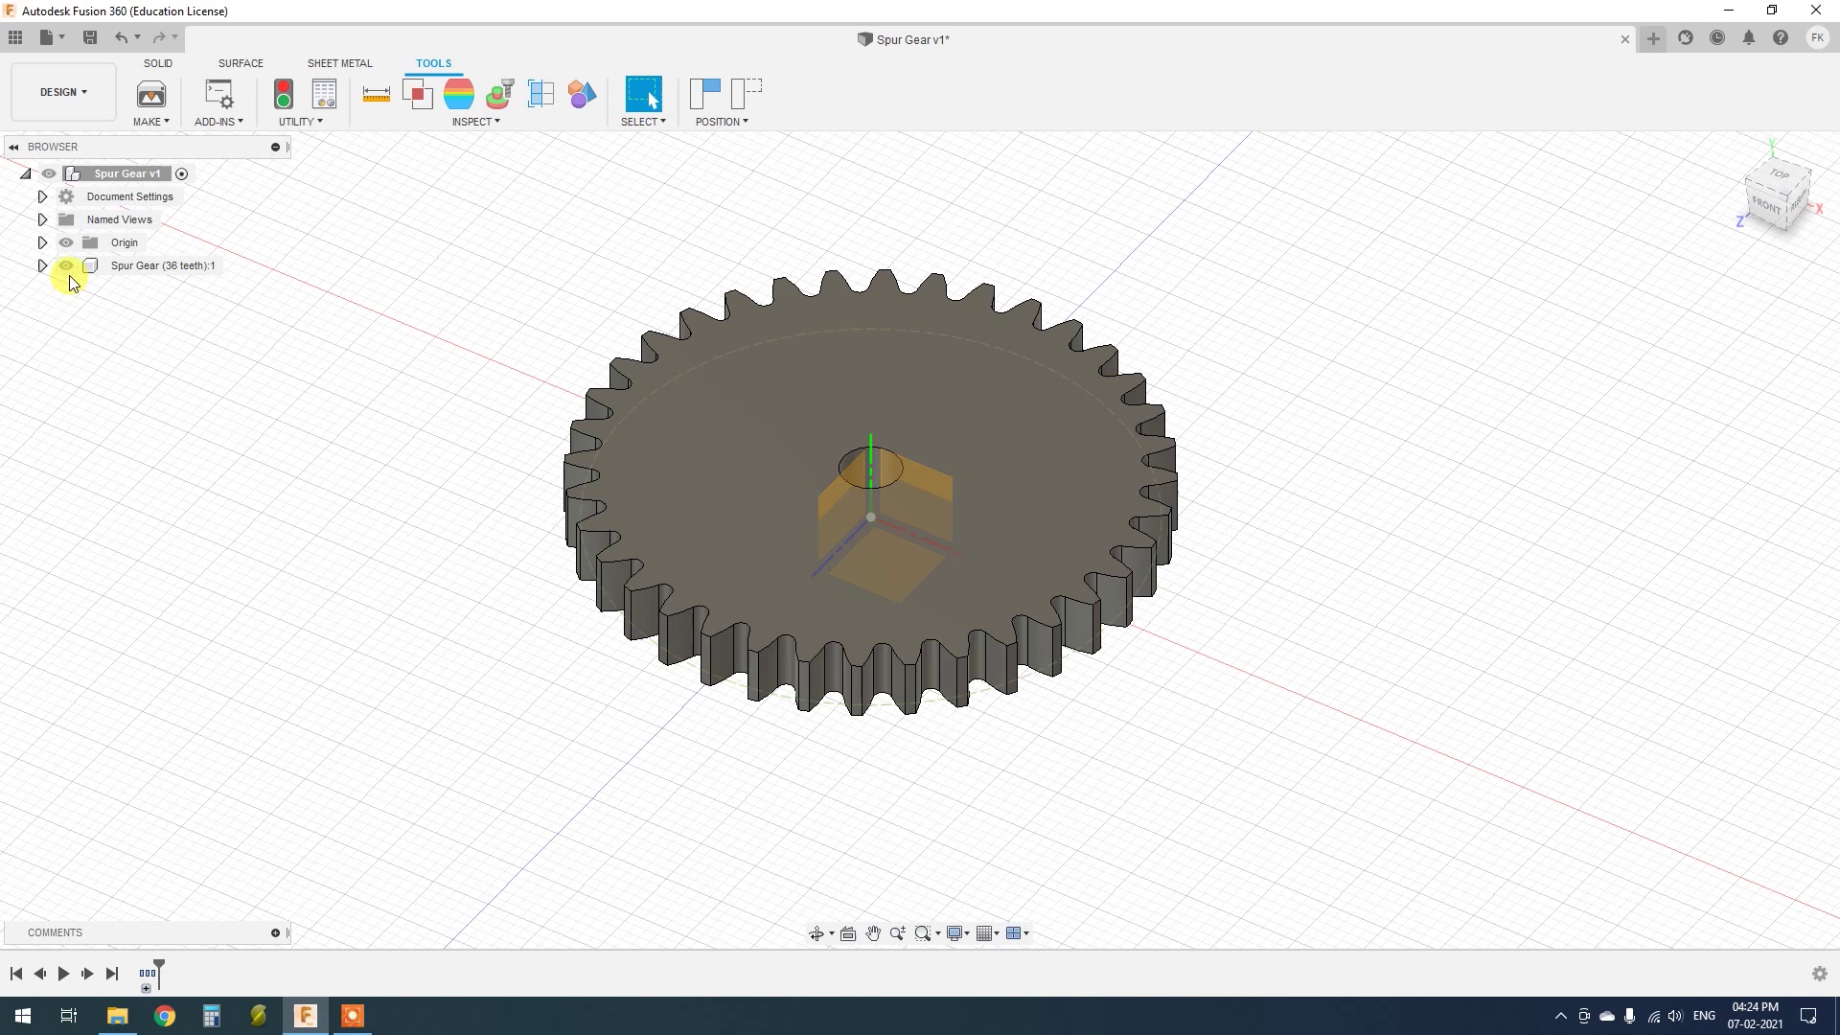
{"action": "left_click", "coordinate": [67, 267]}
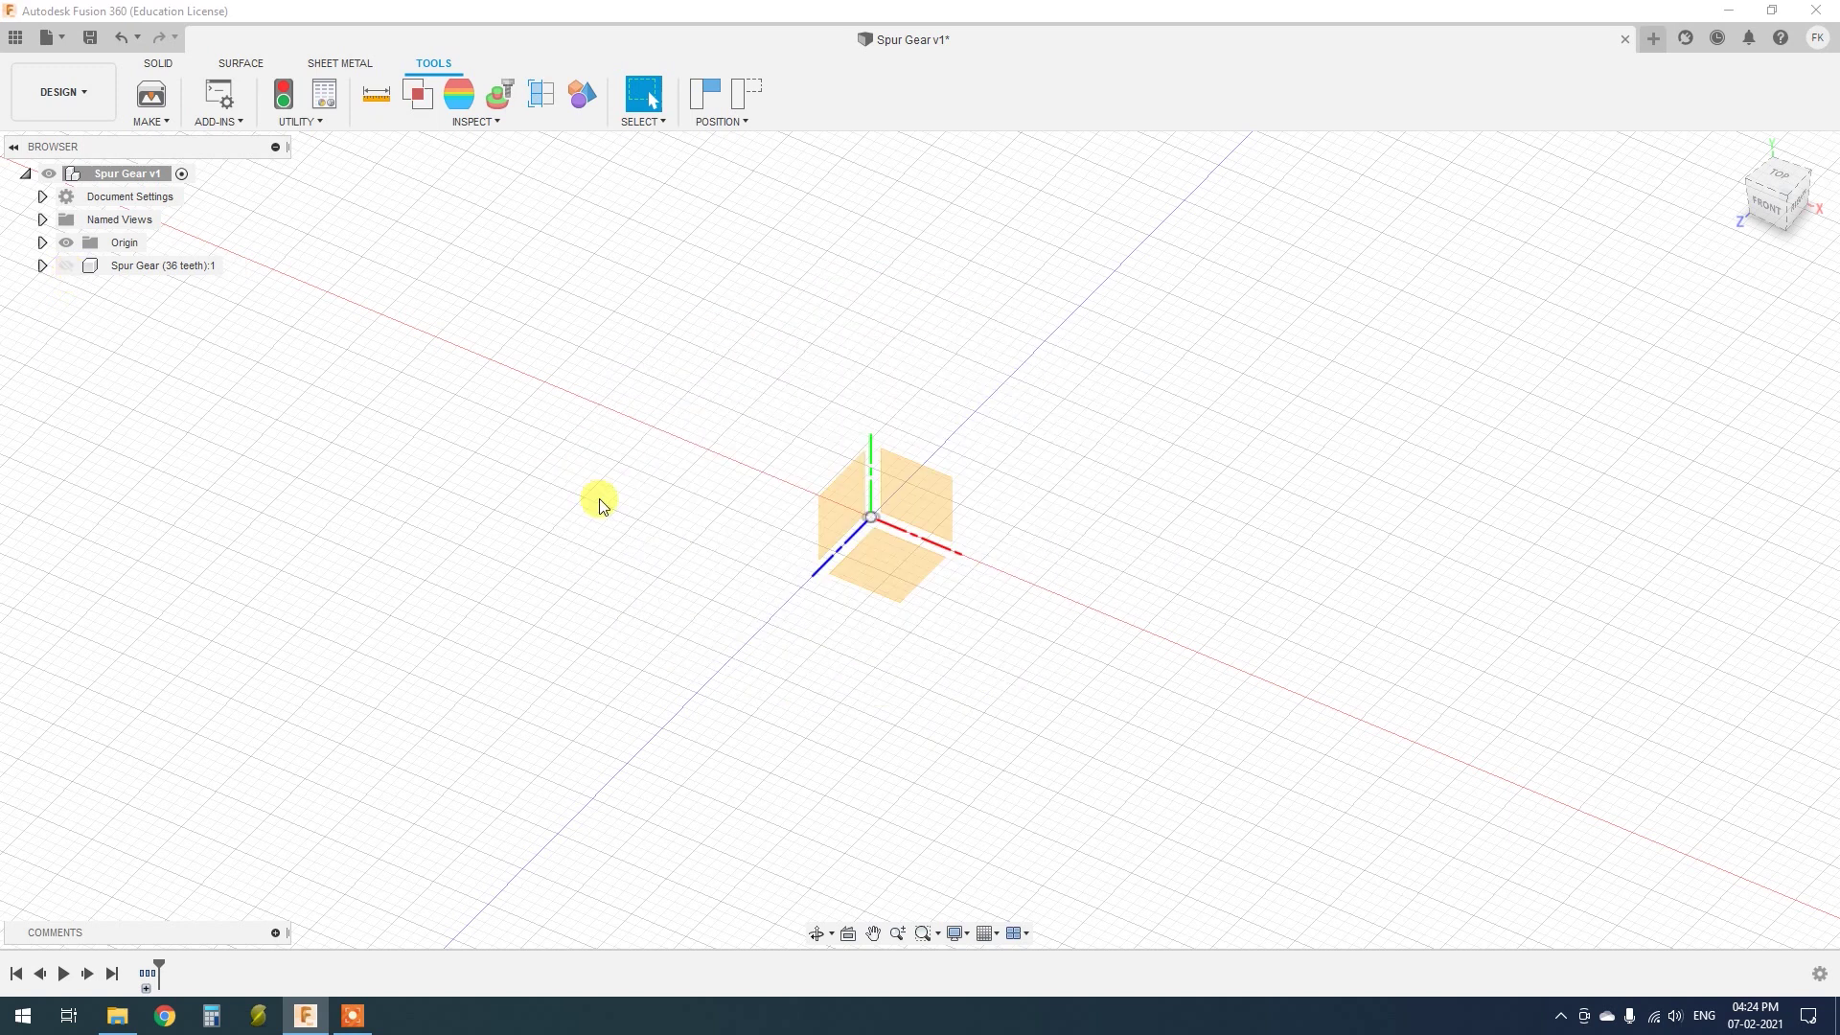
Create a 12-tooth, module 1.25 spur gear with 5 mm thickness and 5 mm hole
{"action": "type", "text": "s"}
{"action": "type", "text": "spur"}
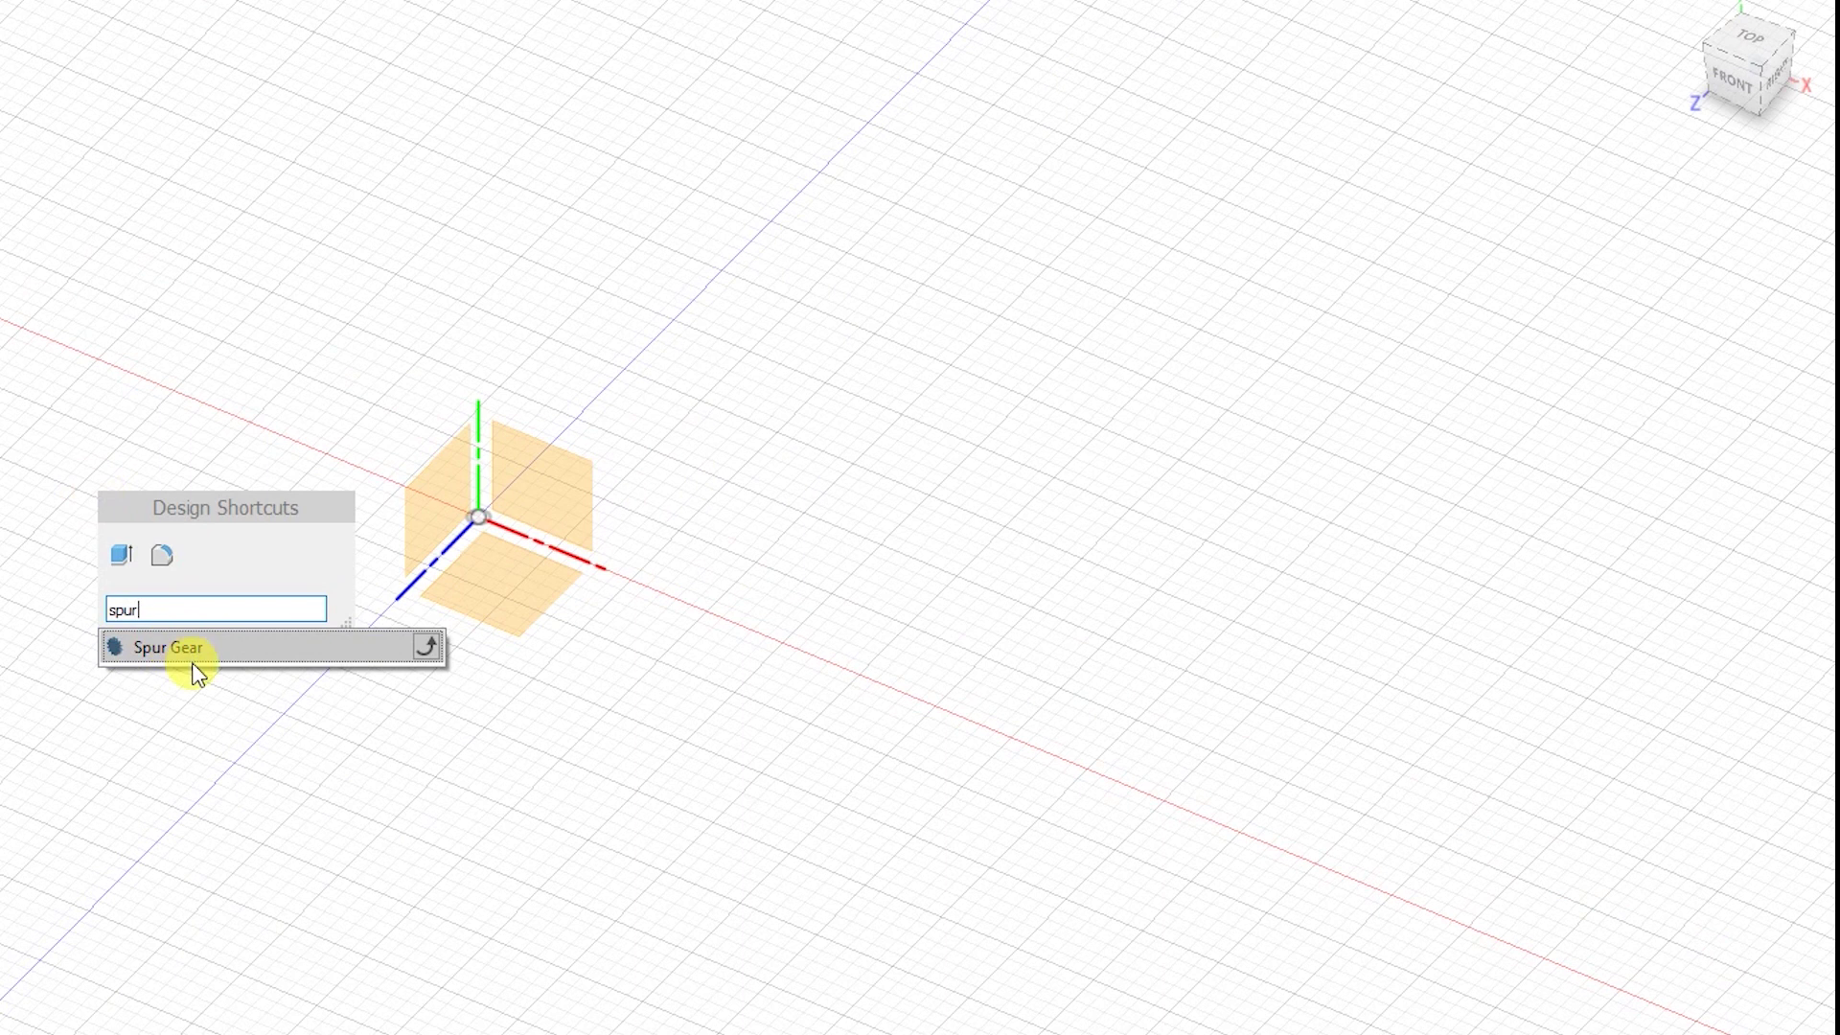
{"action": "left_click", "coordinate": [196, 662]}
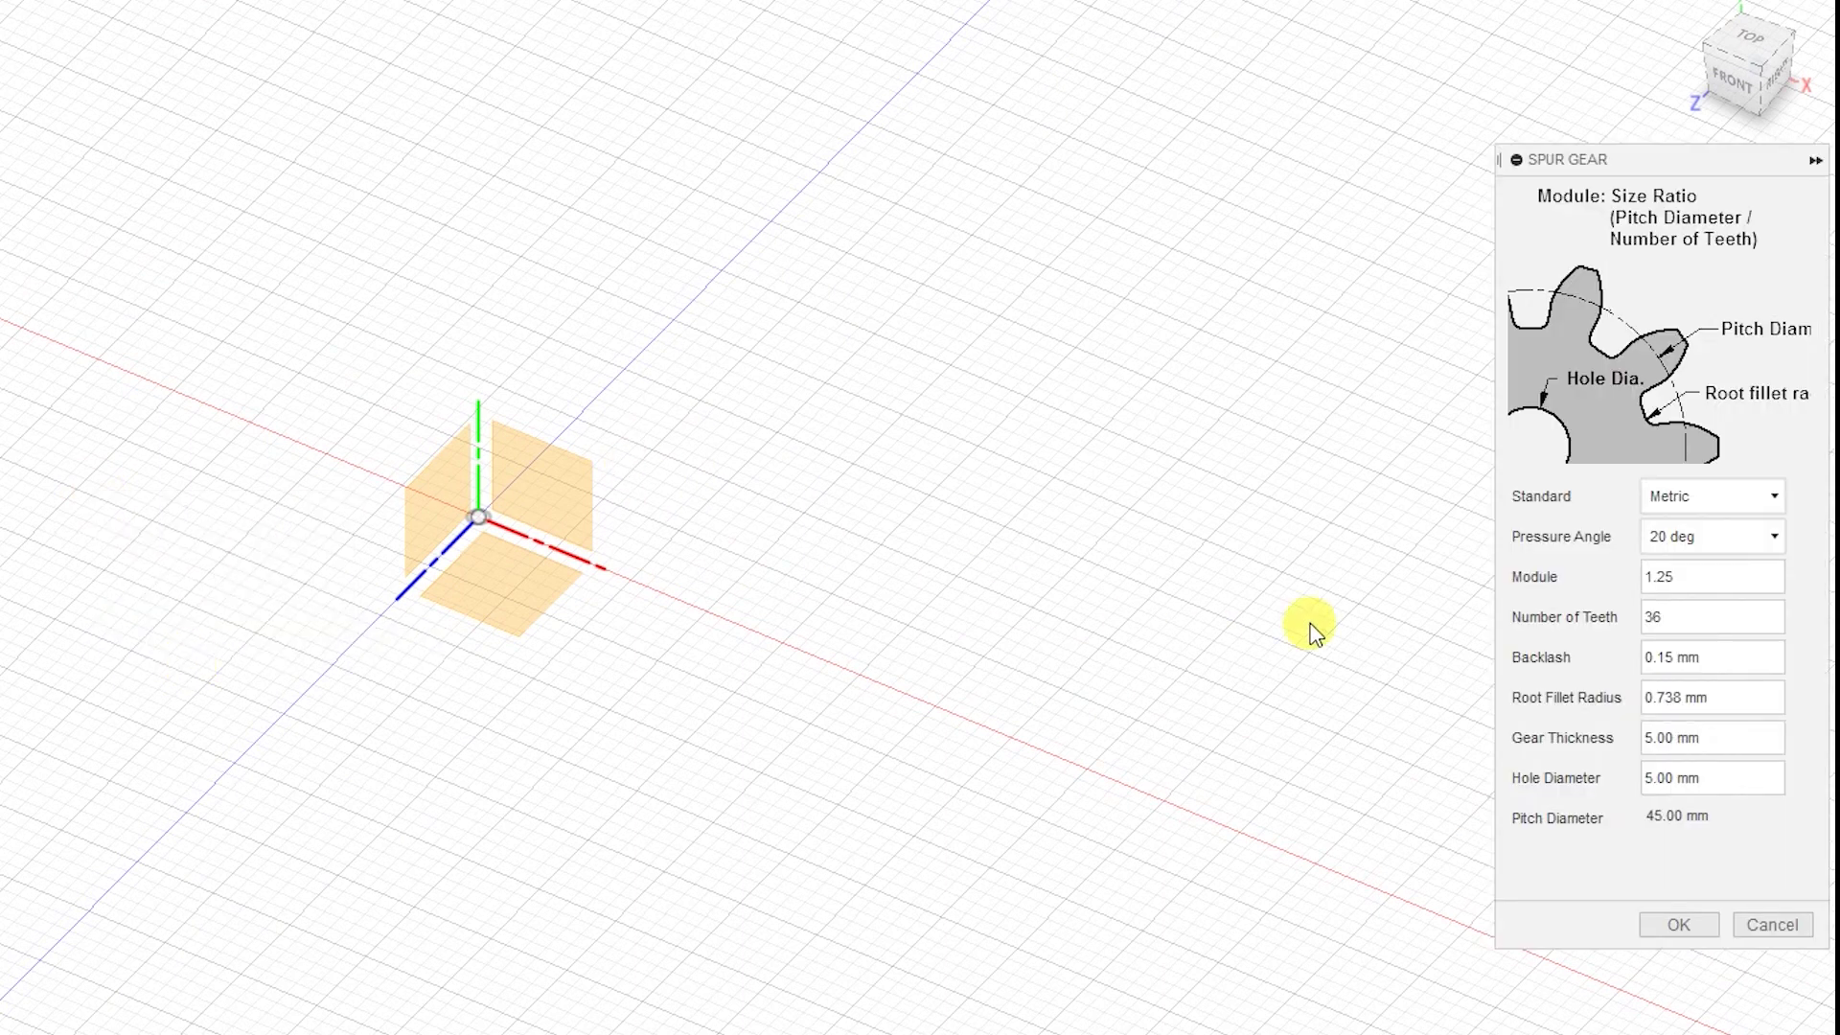
{"action": "left_click", "coordinate": [1618, 621]}
{"action": "type", "text": "12"}
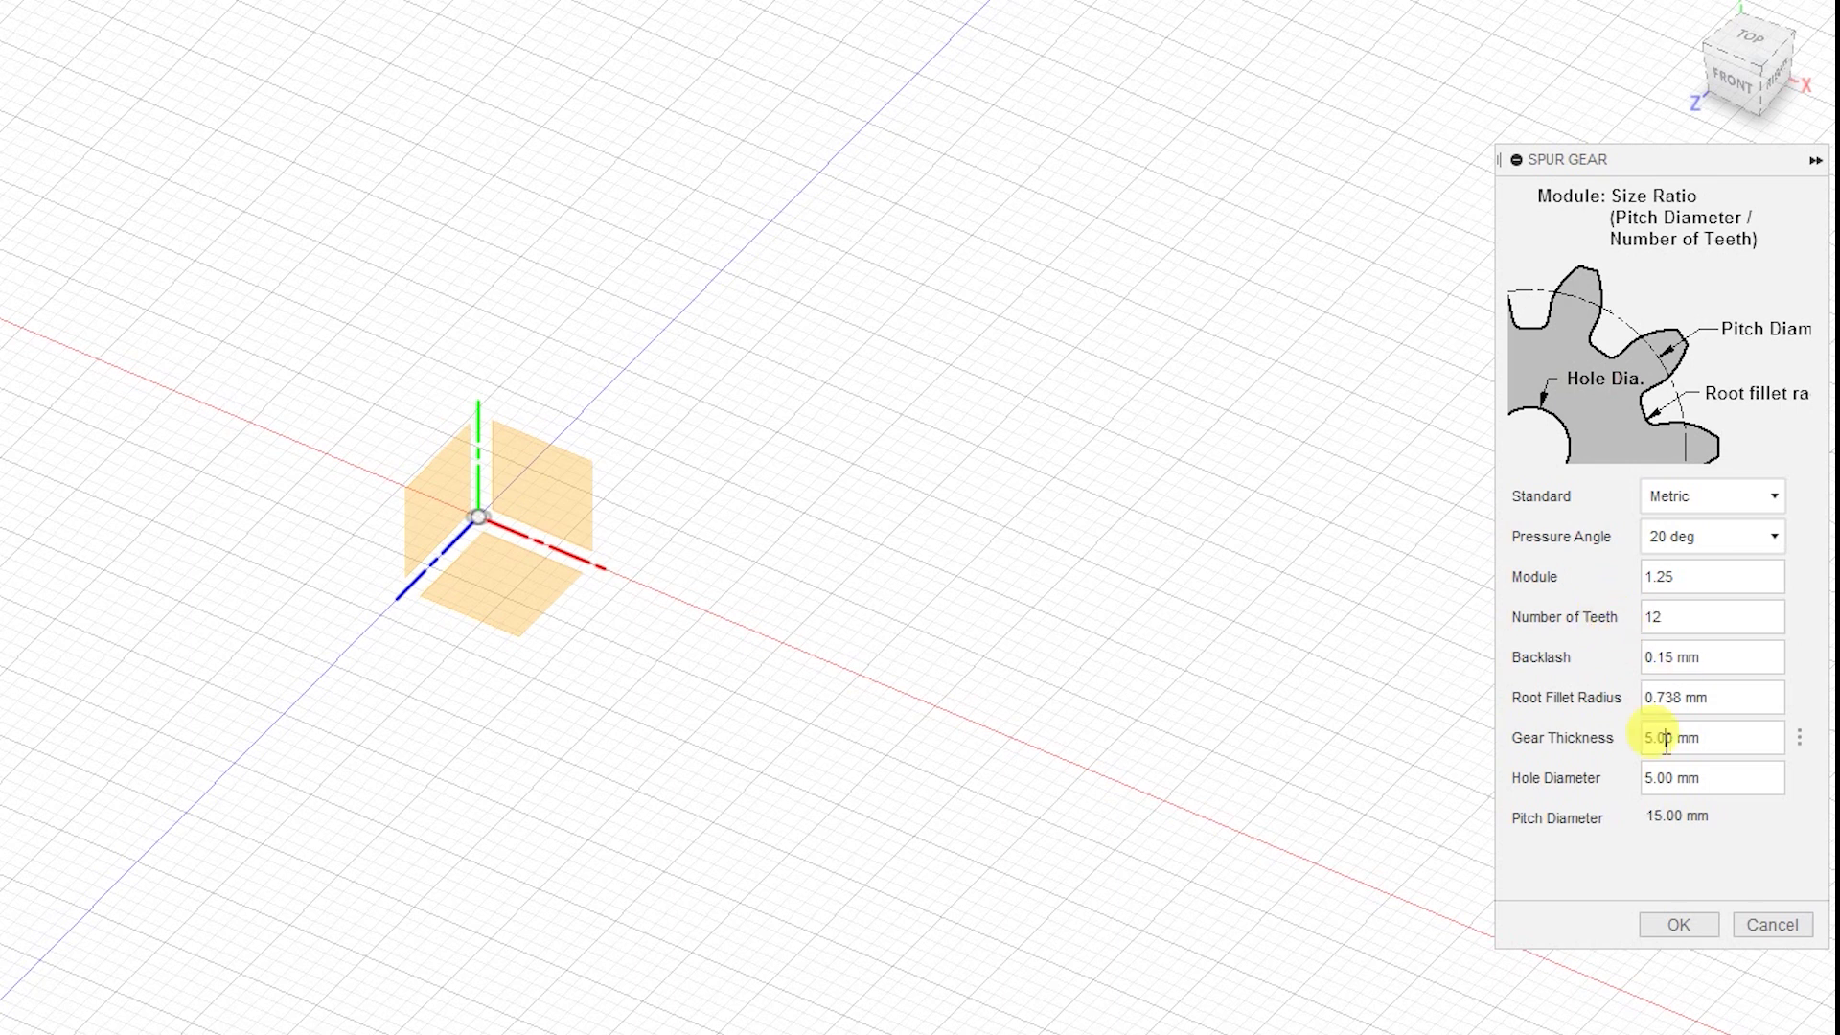
{"action": "left_click", "coordinate": [1677, 924]}
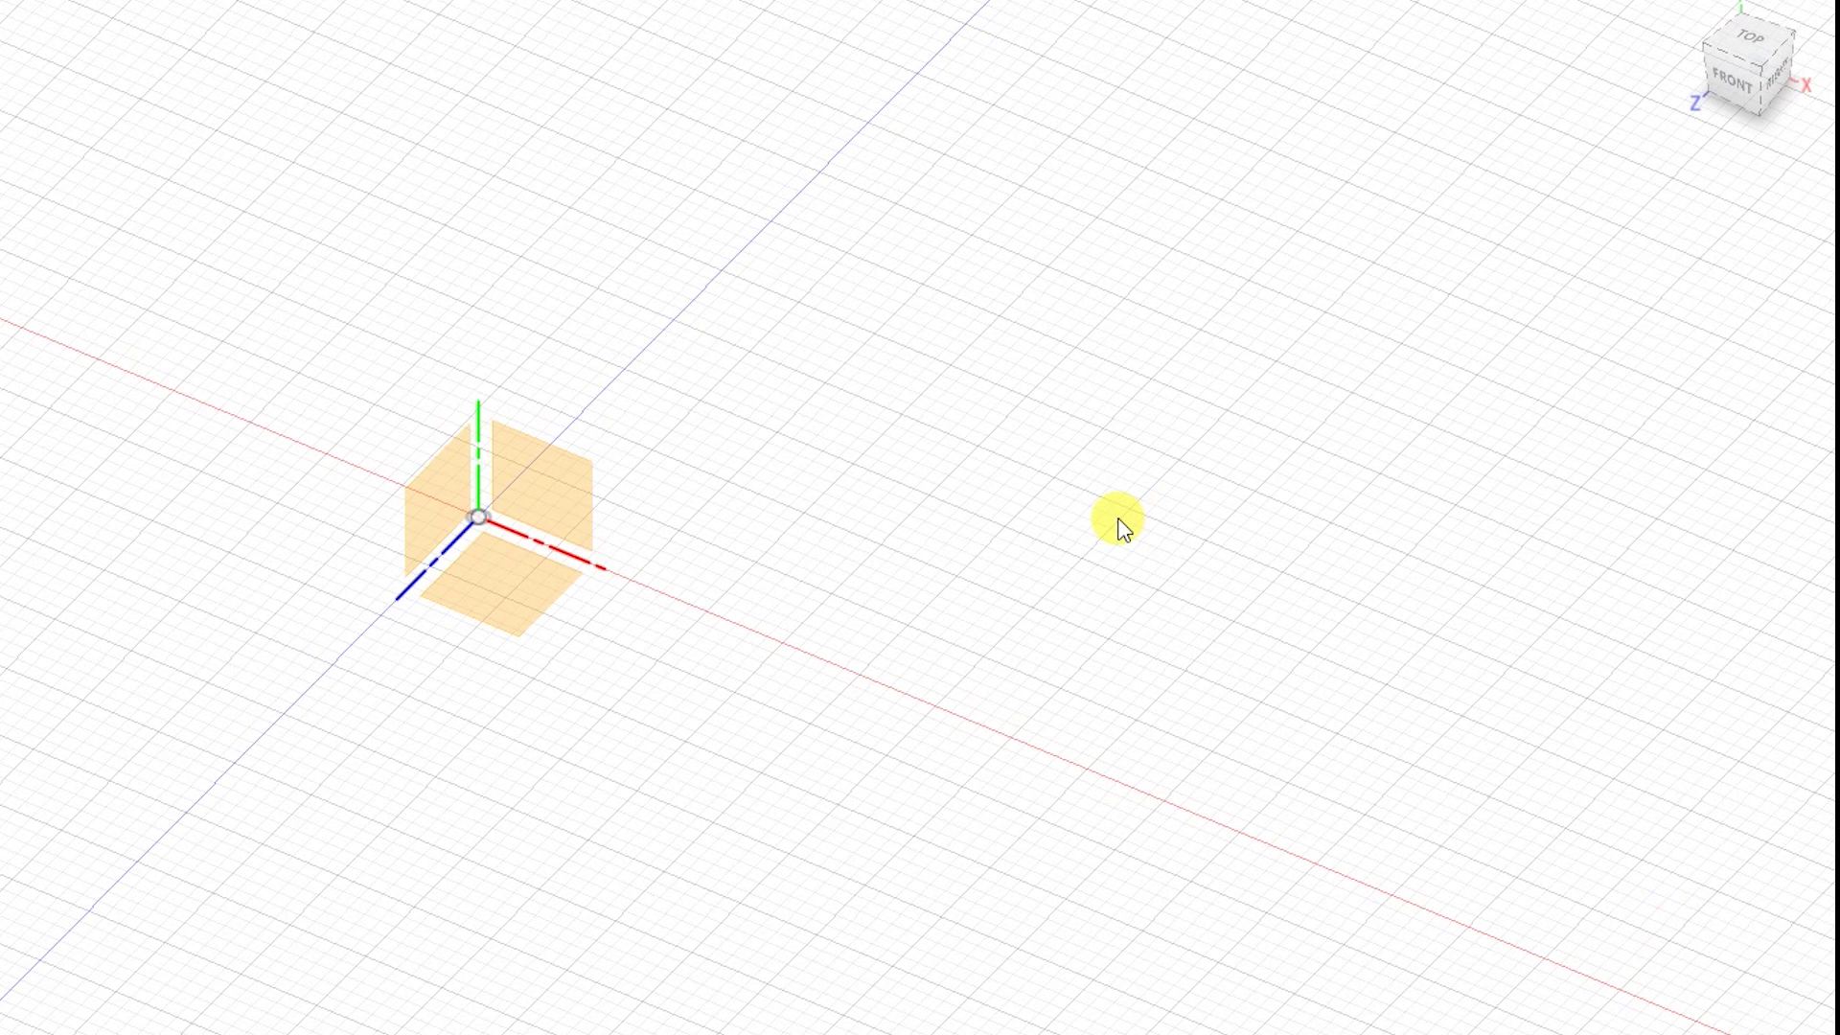
{"action": "scroll", "coordinate": [461, 534], "scroll_direction": "up", "scroll_amount": 2}
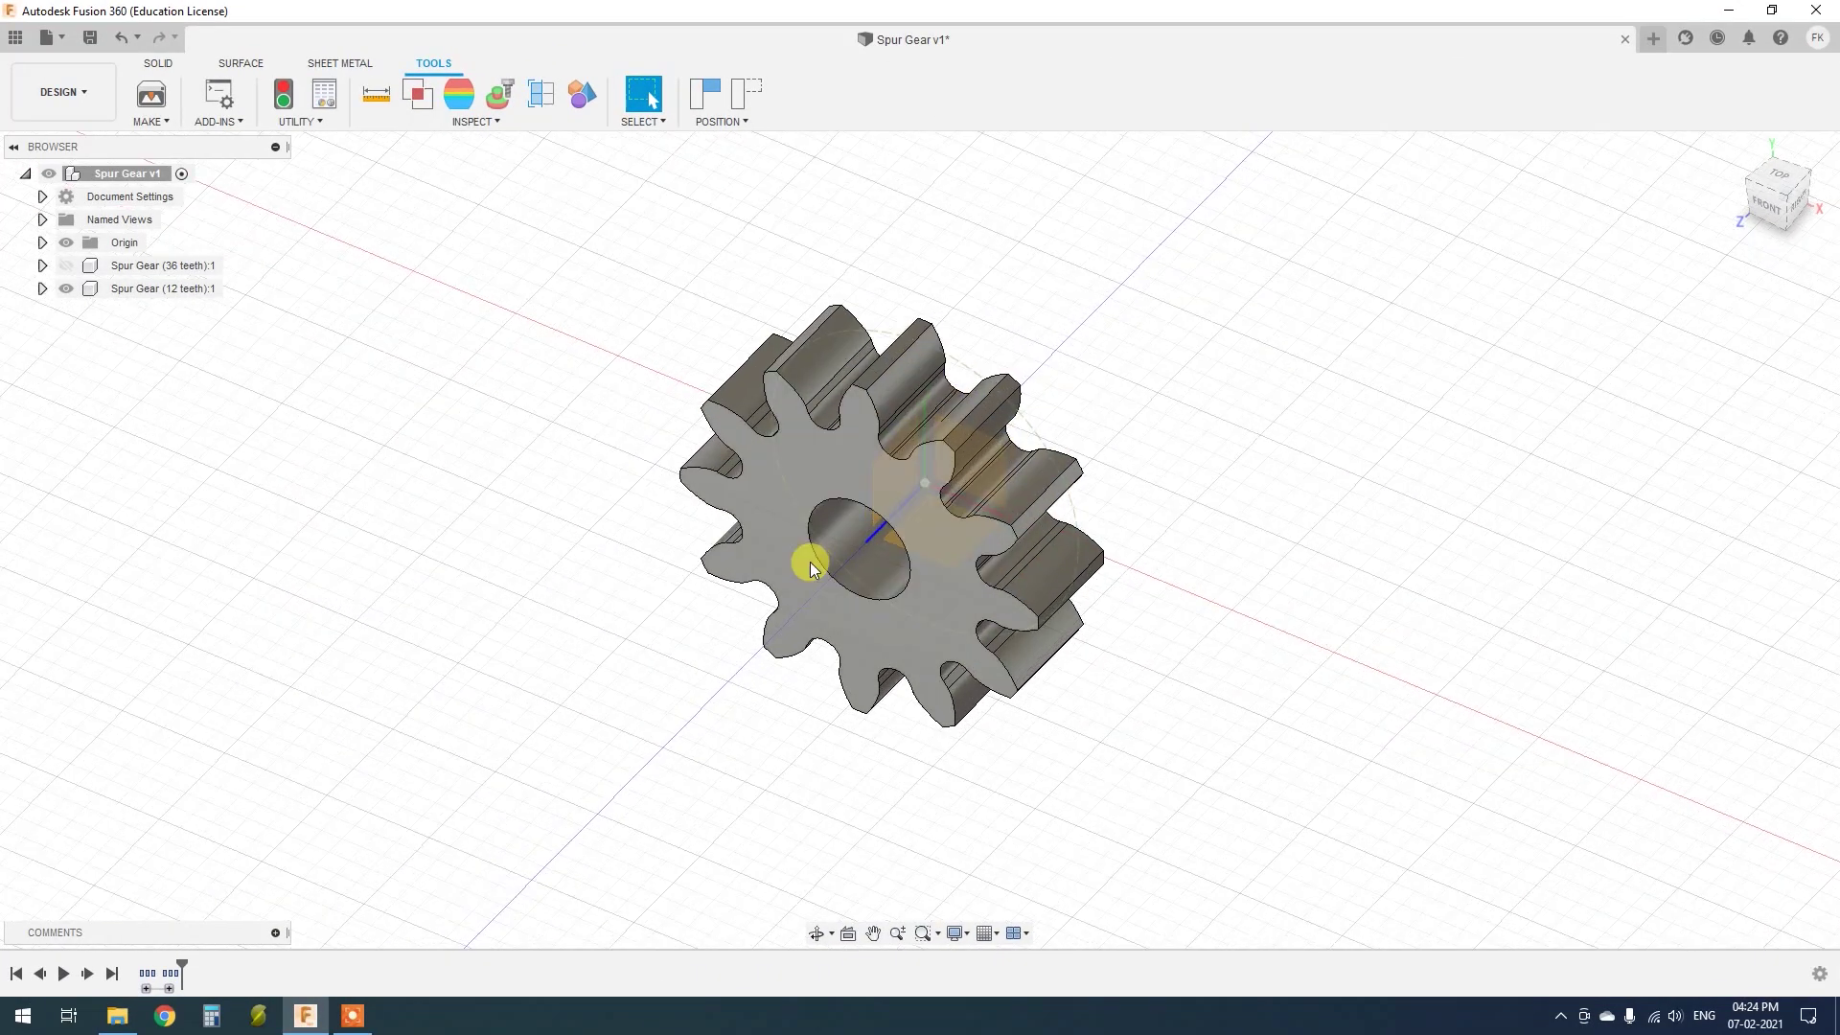
Move the 12-tooth gear point to point onto the large gear and show the 36-tooth gear
{"action": "left_click", "coordinate": [153, 288]}
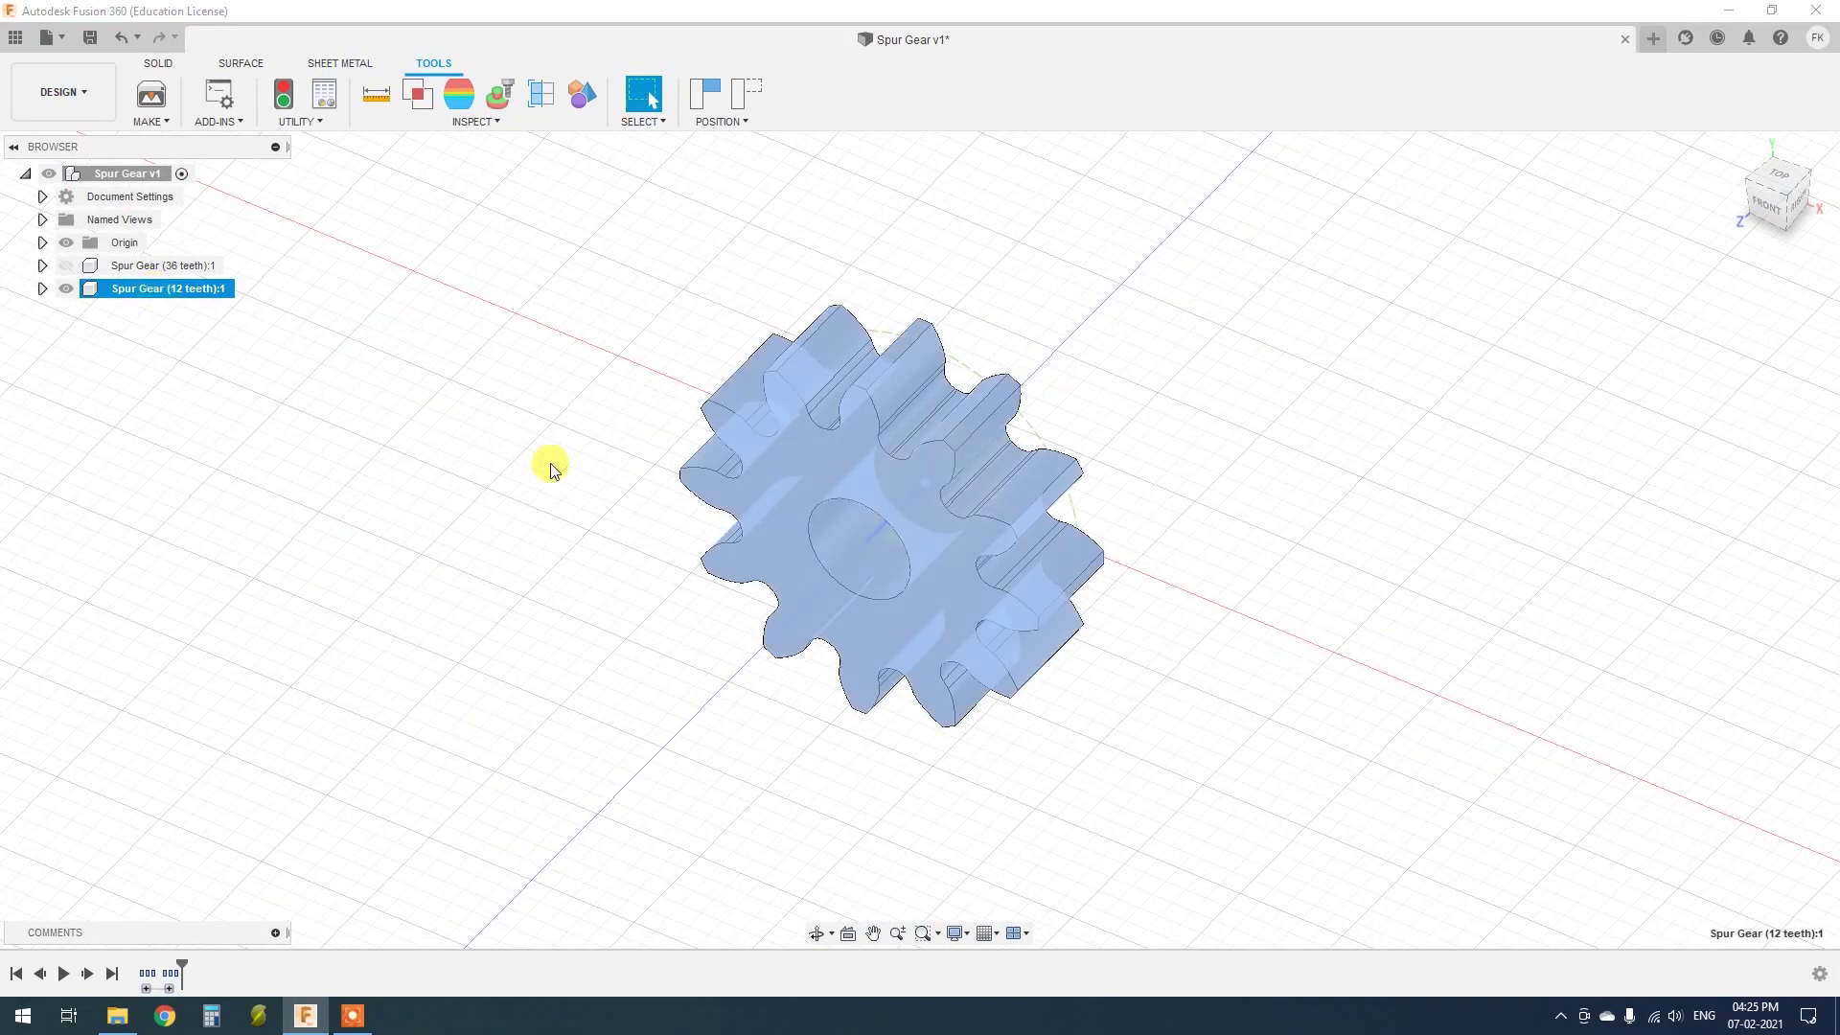
{"action": "key", "text": "m"}
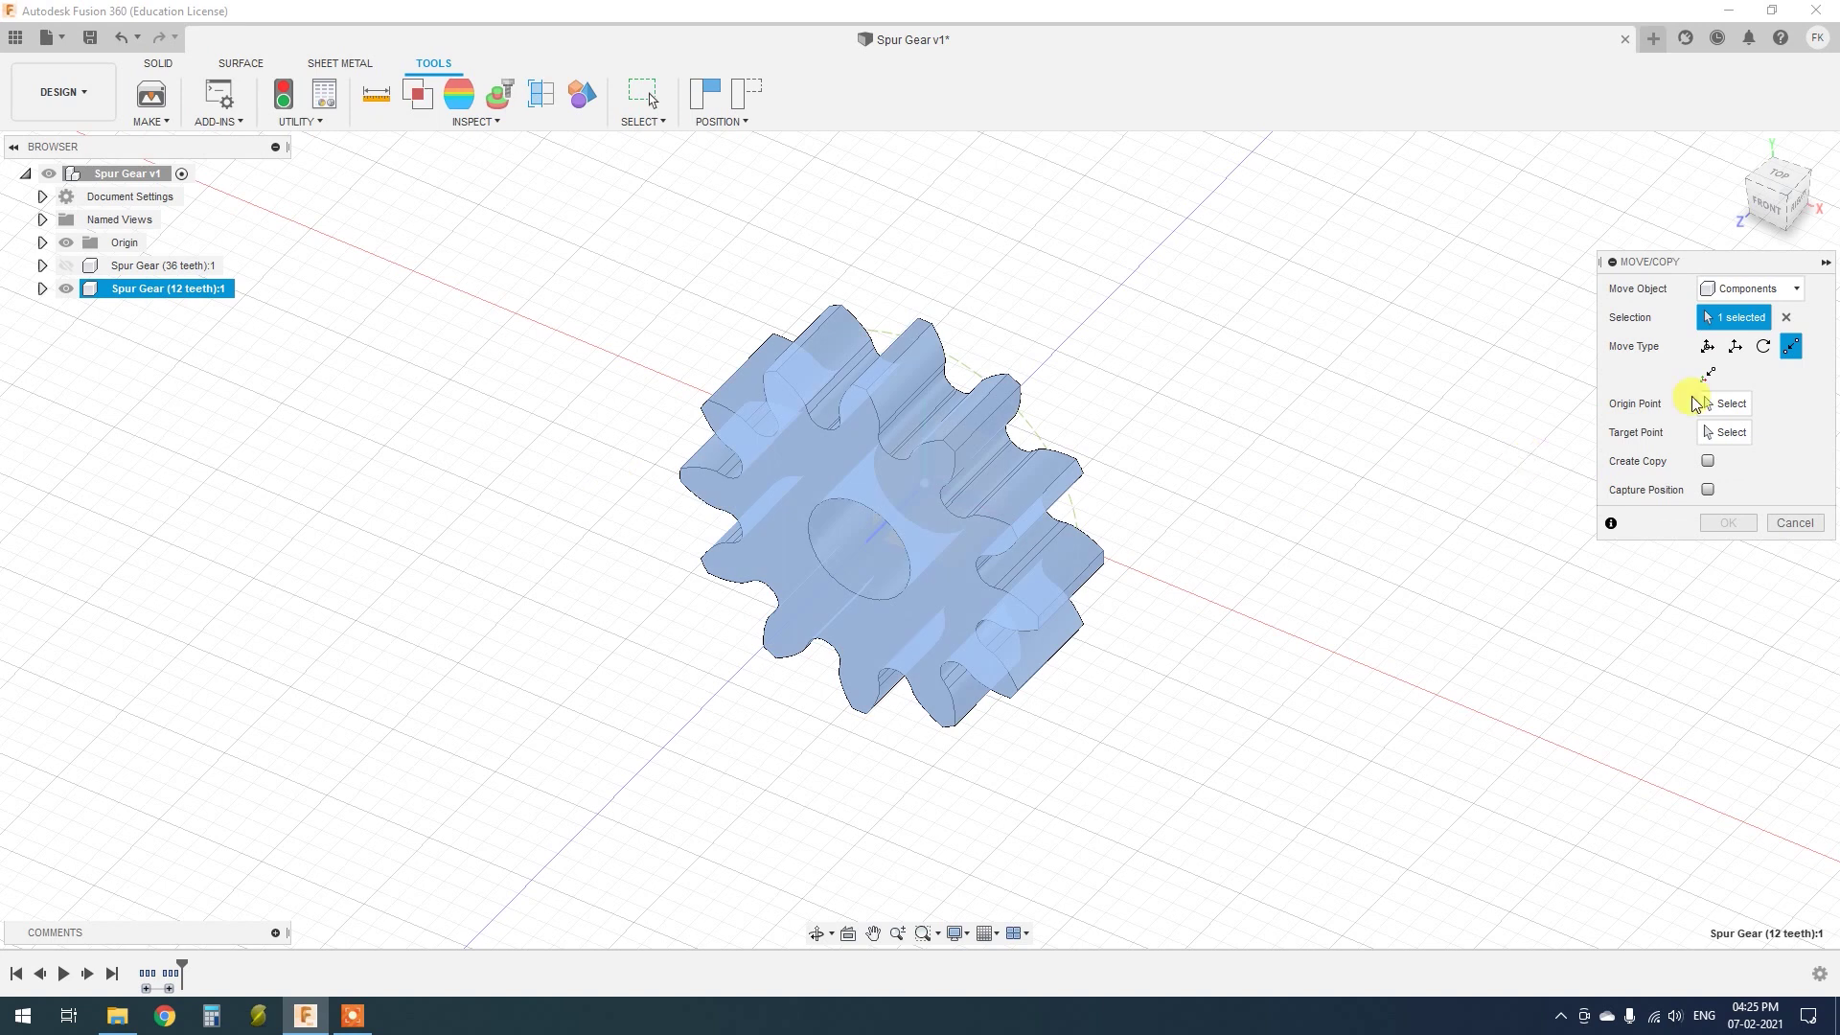
{"action": "left_click", "coordinate": [1792, 346]}
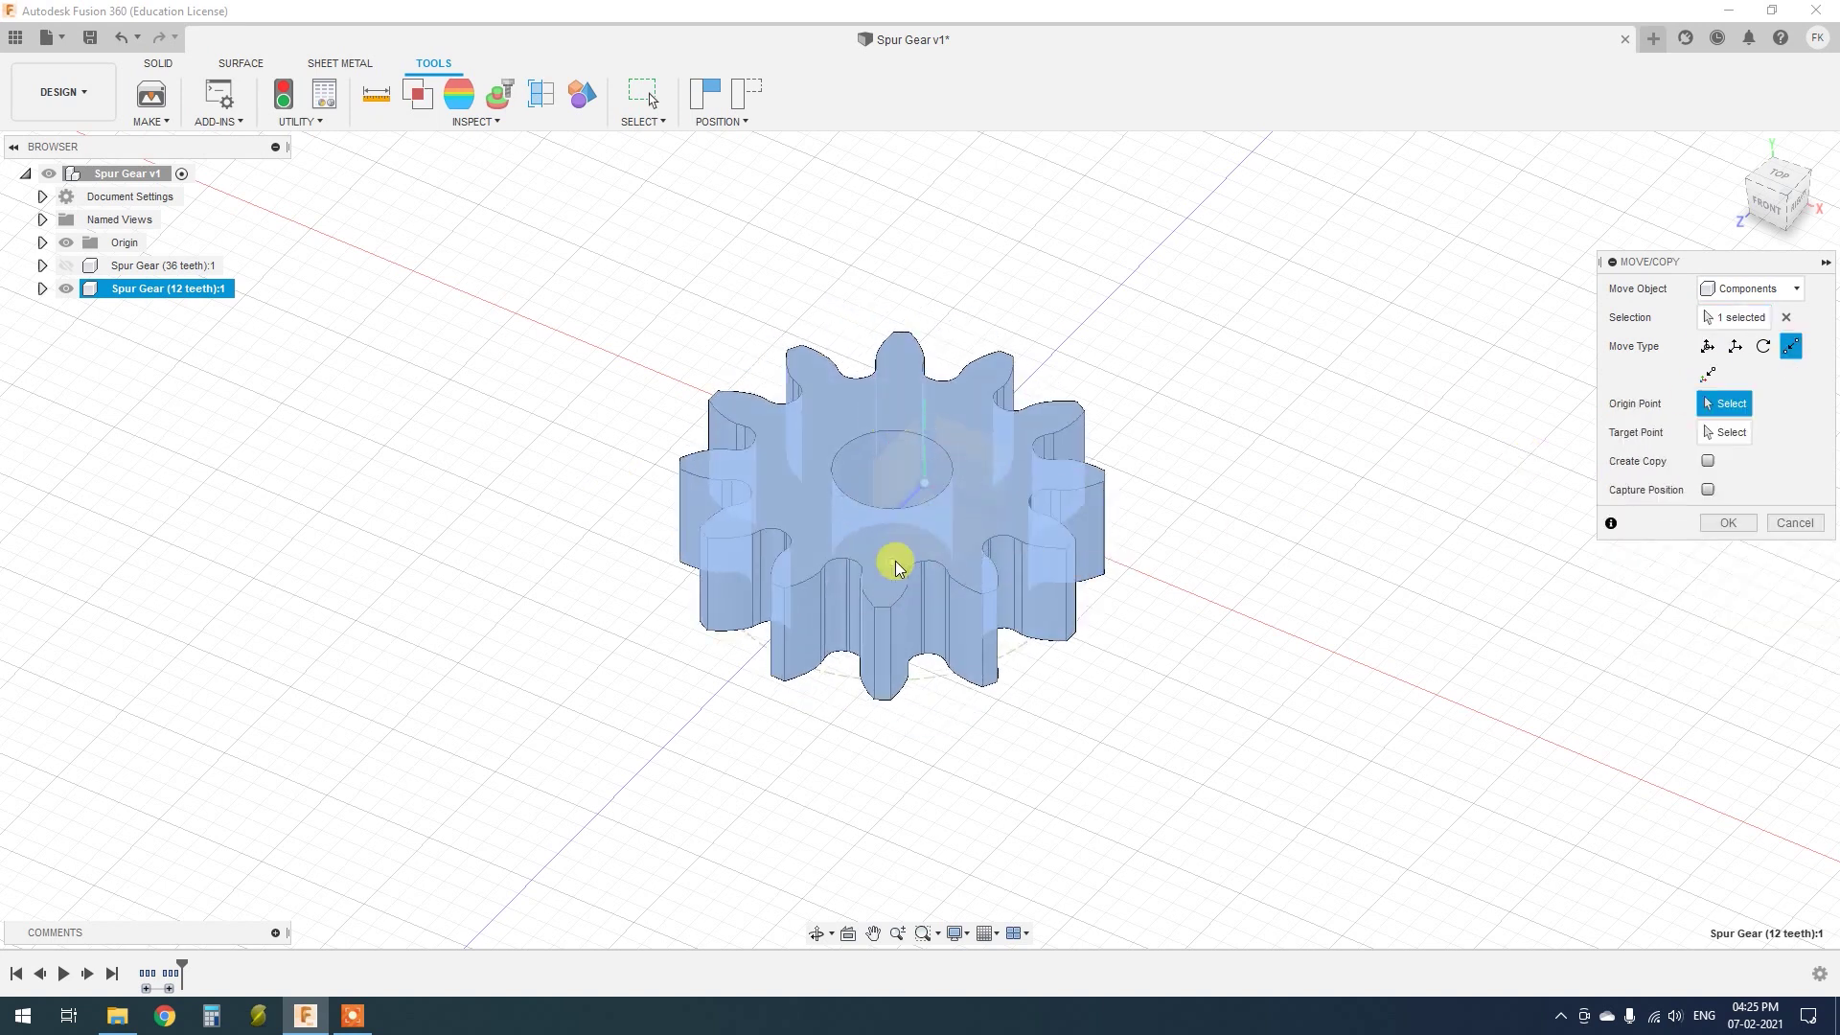
{"action": "left_click", "coordinate": [893, 562]}
{"action": "left_click", "coordinate": [924, 489]}
{"action": "left_click", "coordinate": [1730, 630]}
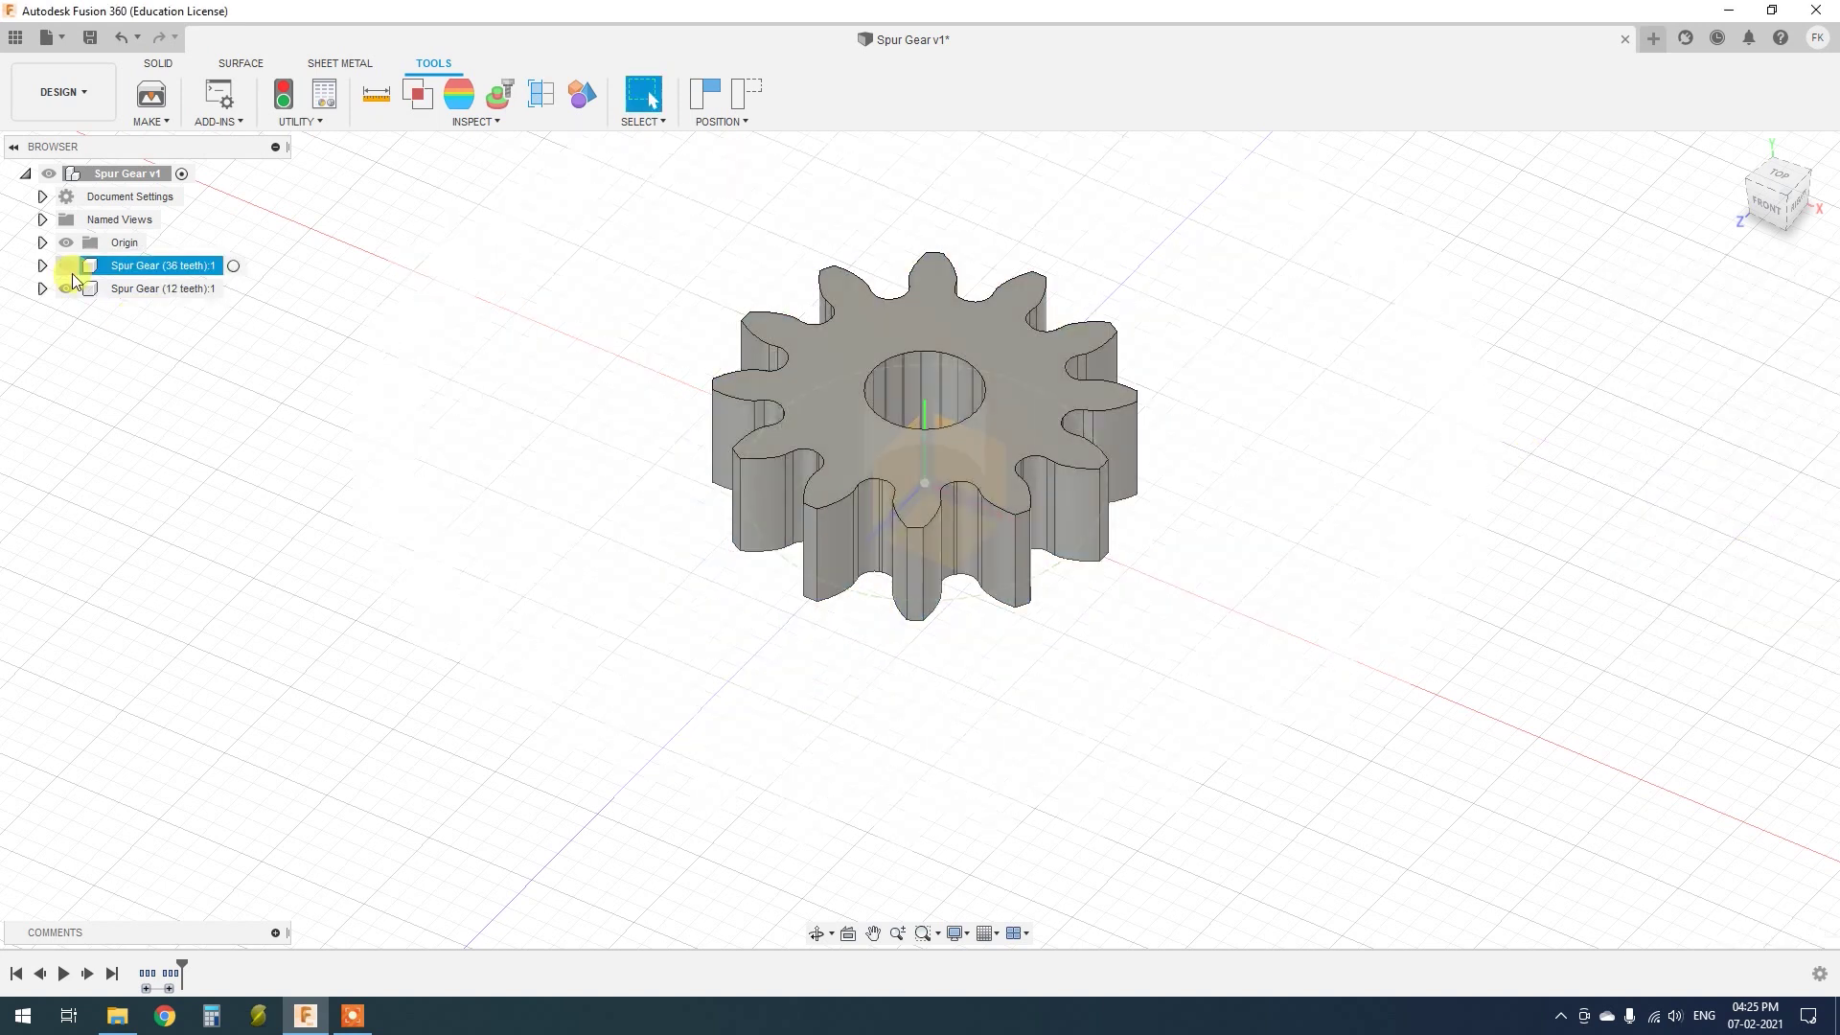
{"action": "left_click", "coordinate": [67, 268]}
Shift the 12-tooth gear 30 mm along X and rotate it 15° about Z to mesh
{"action": "left_click", "coordinate": [163, 288]}
{"action": "key", "text": "m"}
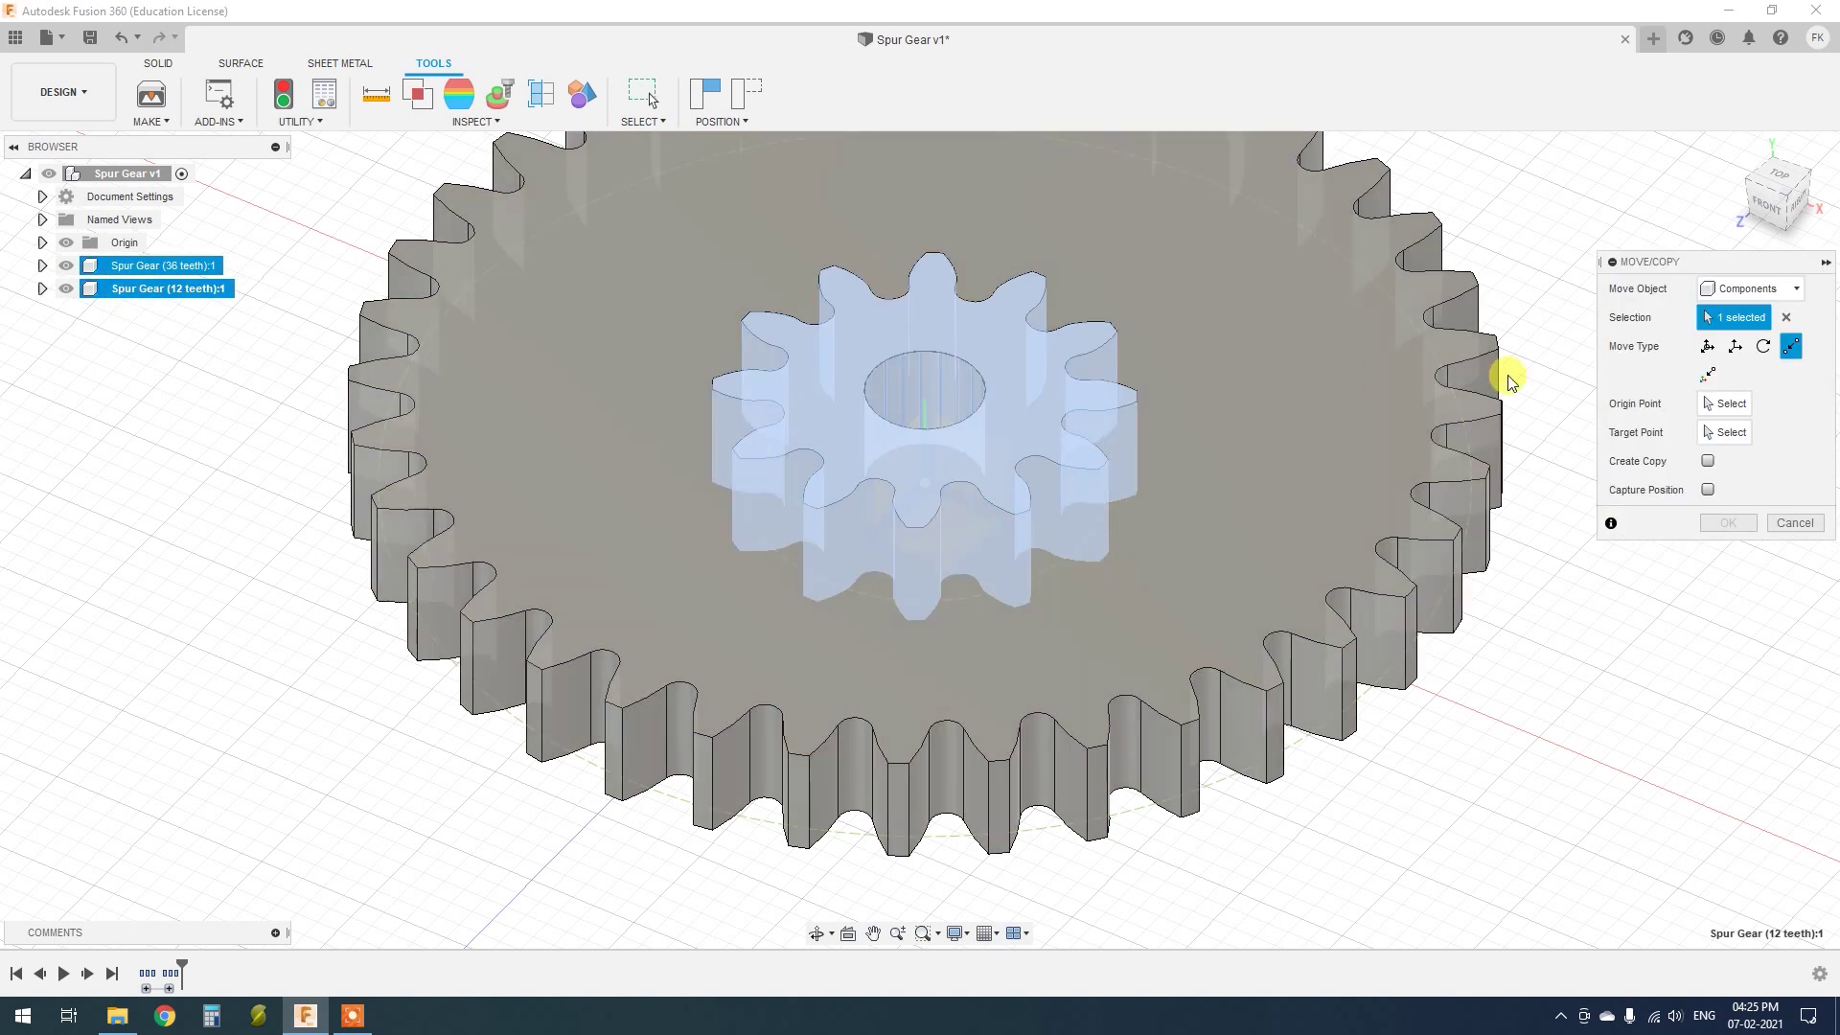
{"action": "left_click", "coordinate": [1707, 346]}
{"action": "left_click_drag", "start_coordinate": [963, 450], "coordinate": [1162, 514]}
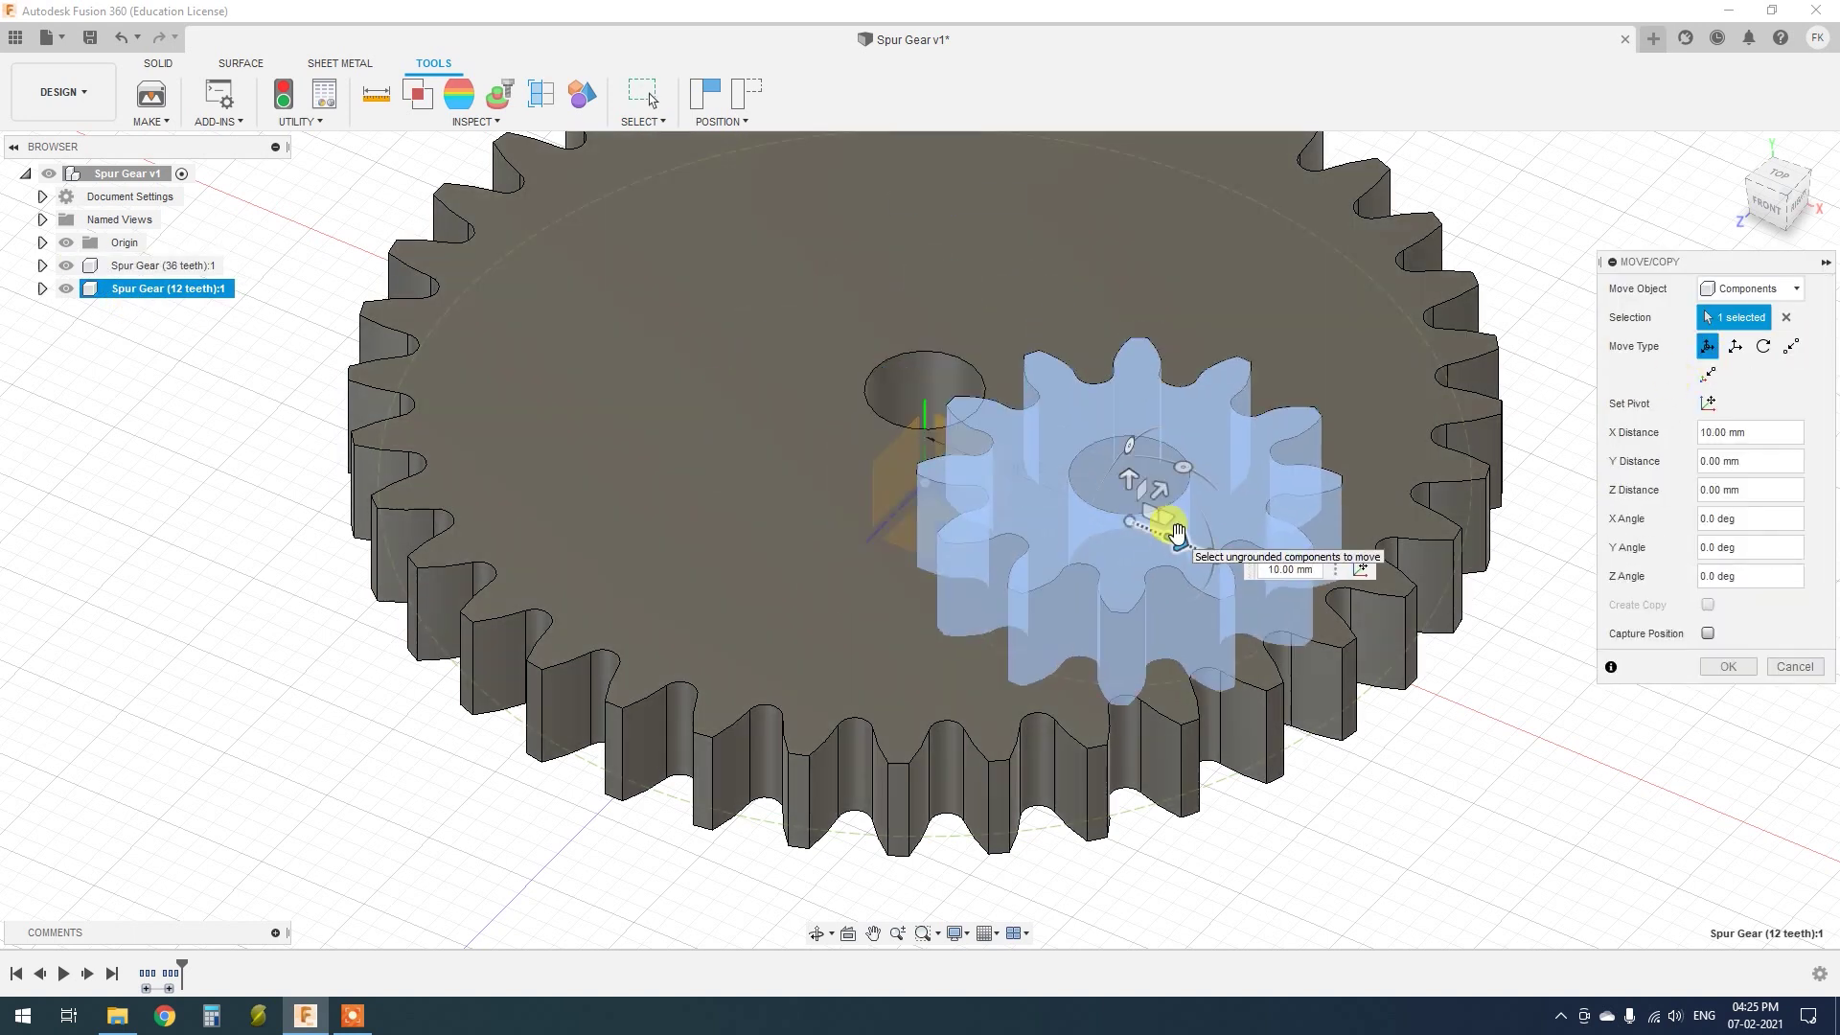
{"action": "type", "text": "30"}
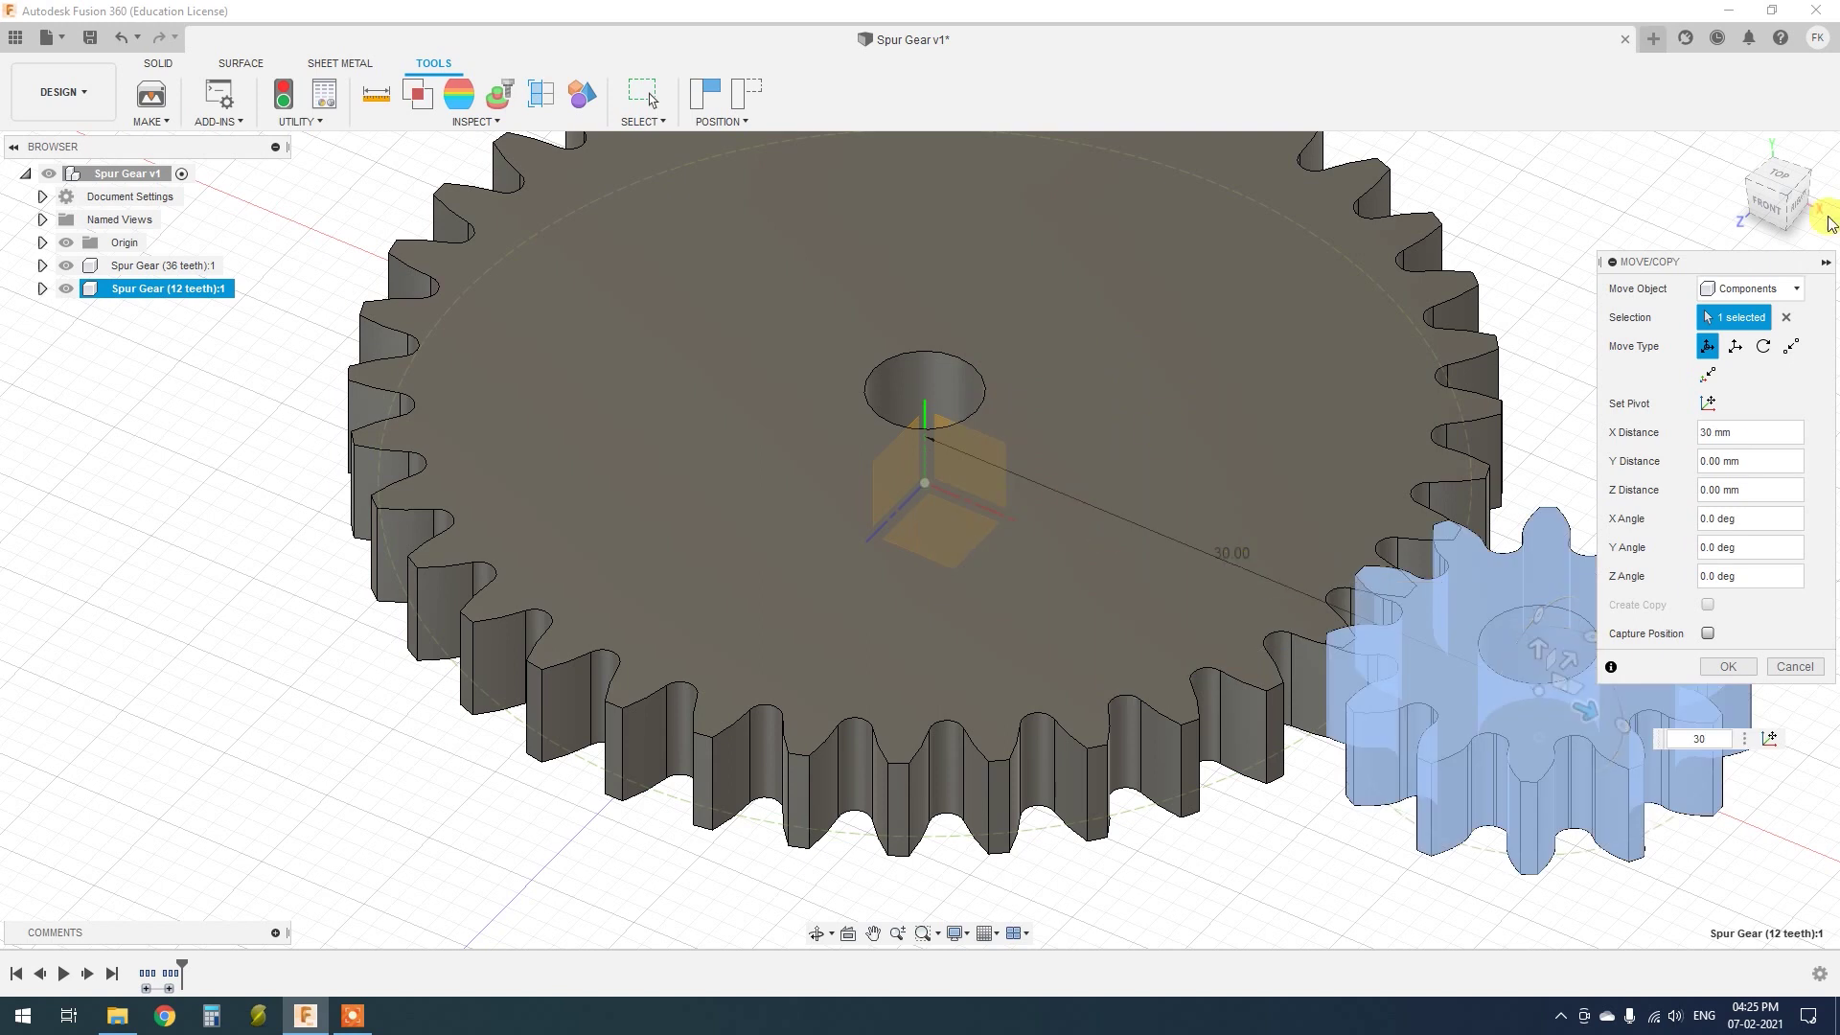
{"action": "left_click", "coordinate": [1779, 178]}
{"action": "scroll", "coordinate": [1360, 485], "scroll_direction": "up", "scroll_amount": 2}
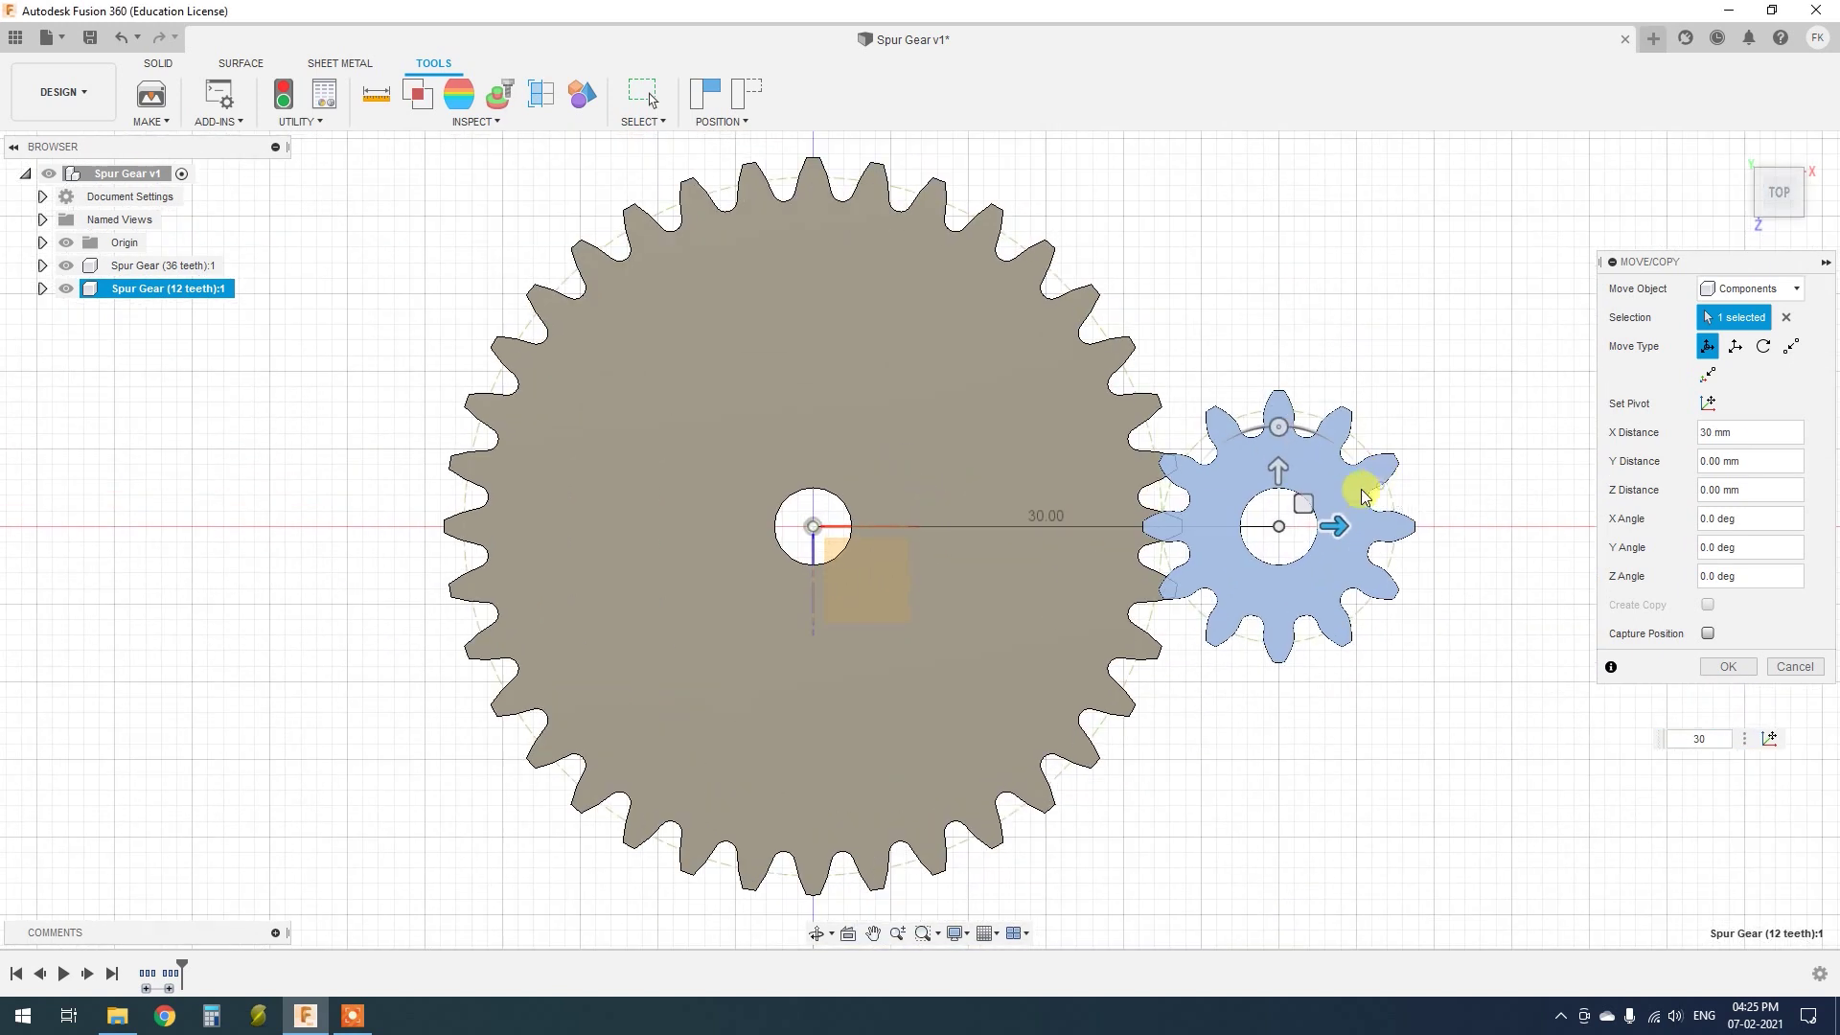
{"action": "left_click_drag", "start_coordinate": [1278, 409], "coordinate": [1252, 414]}
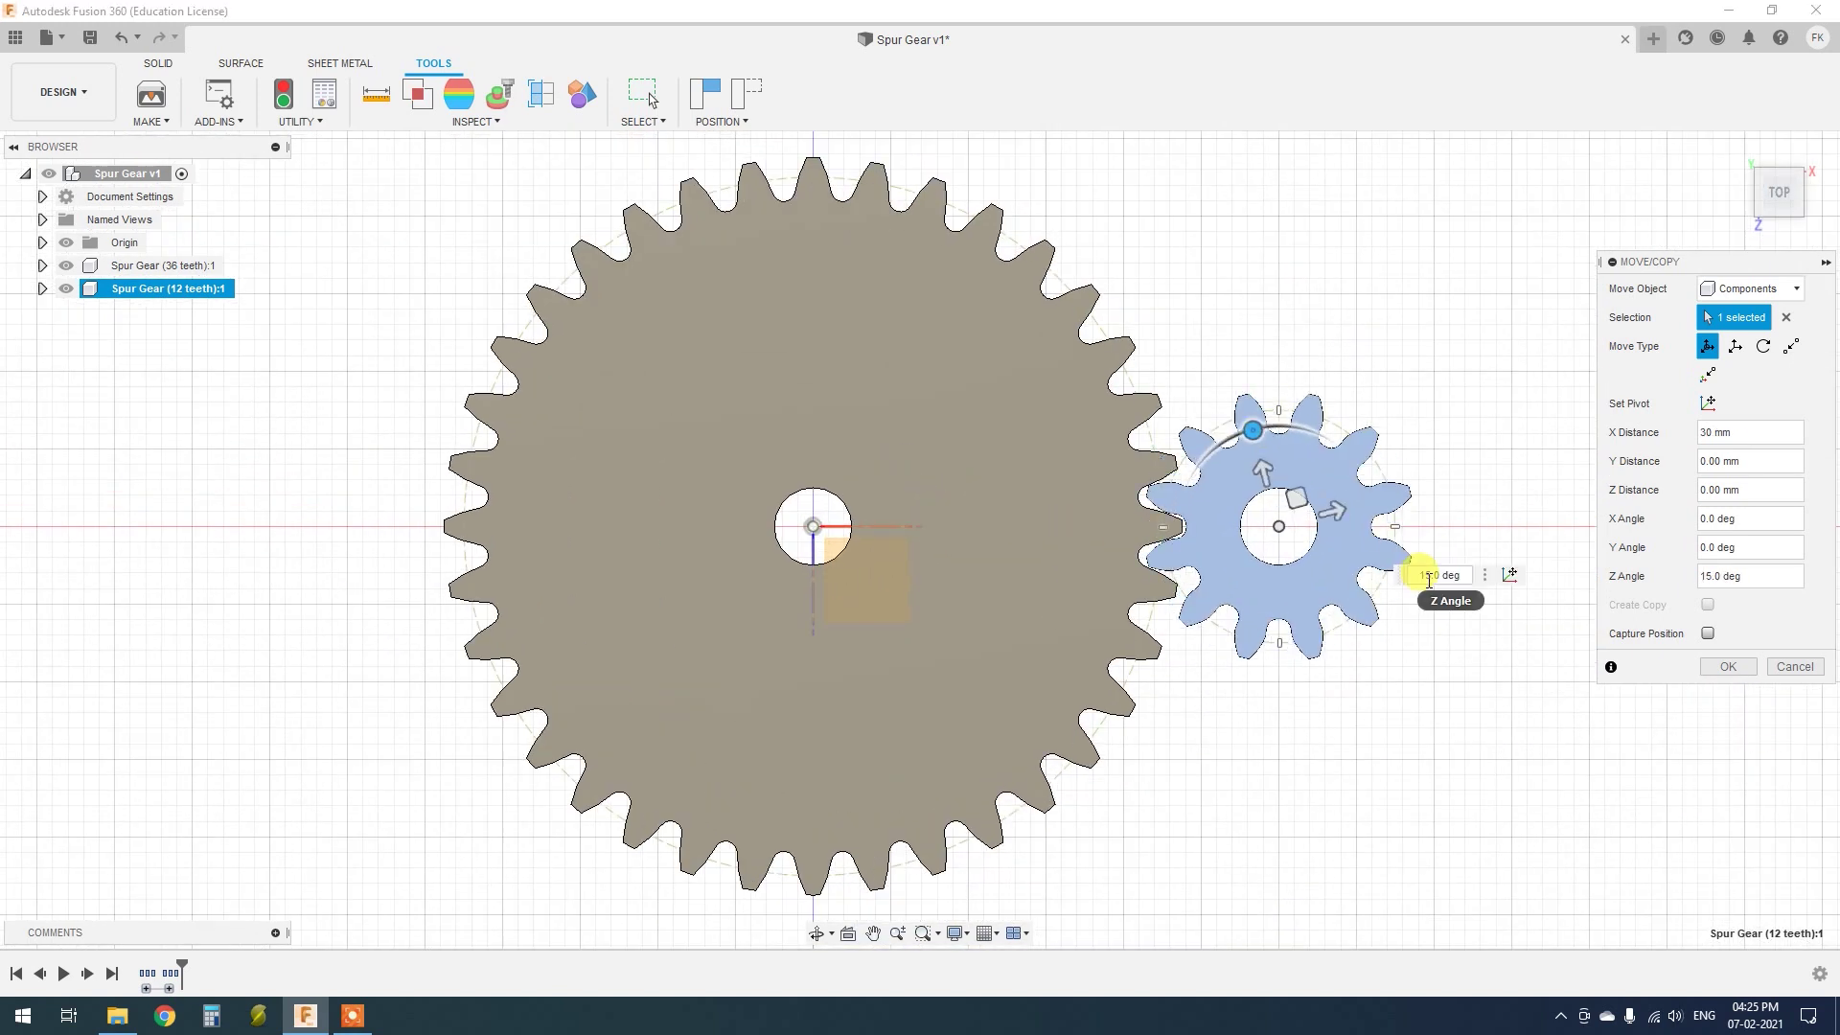
{"action": "key", "text": "Return"}
{"action": "scroll", "coordinate": [935, 628], "scroll_direction": "down", "scroll_amount": 2}
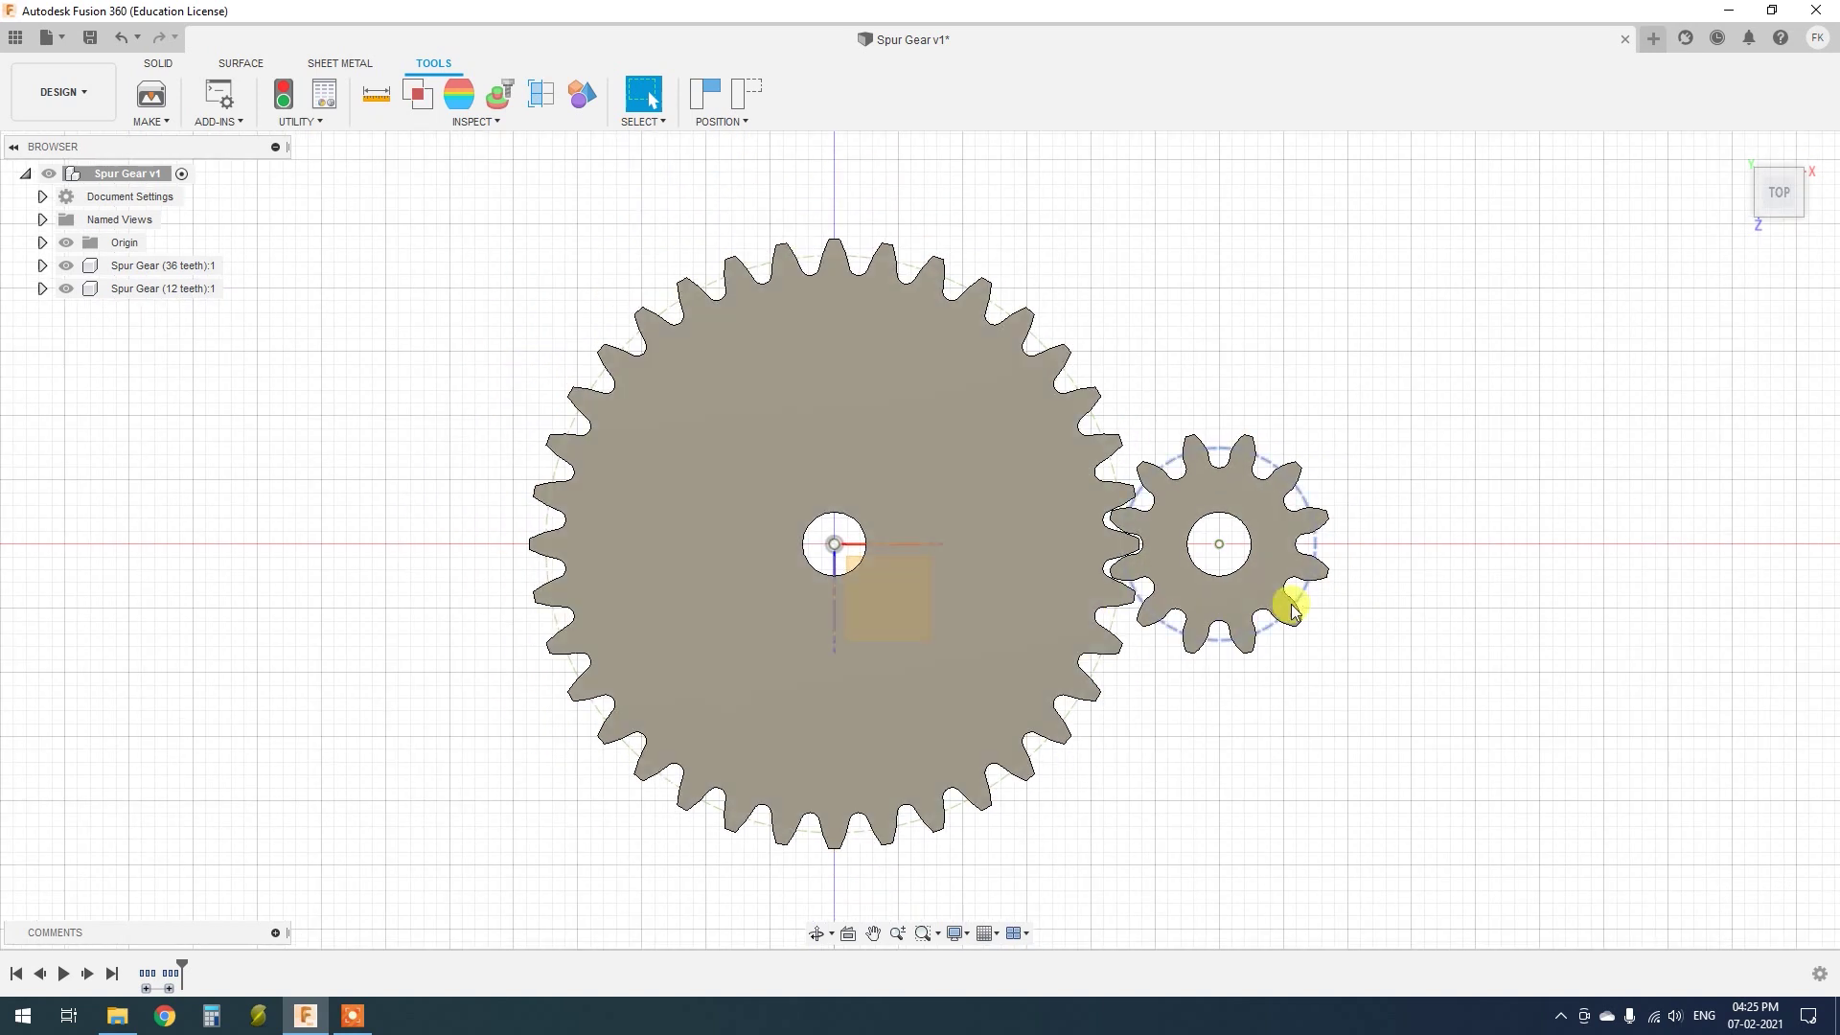
Return to the home view and start a sketch on the ground plane
{"action": "left_click", "coordinate": [159, 63]}
{"action": "middle_click_drag", "start_coordinate": [1142, 460], "coordinate": [1151, 393], "text": "shift"}
{"action": "left_click", "coordinate": [1730, 152]}
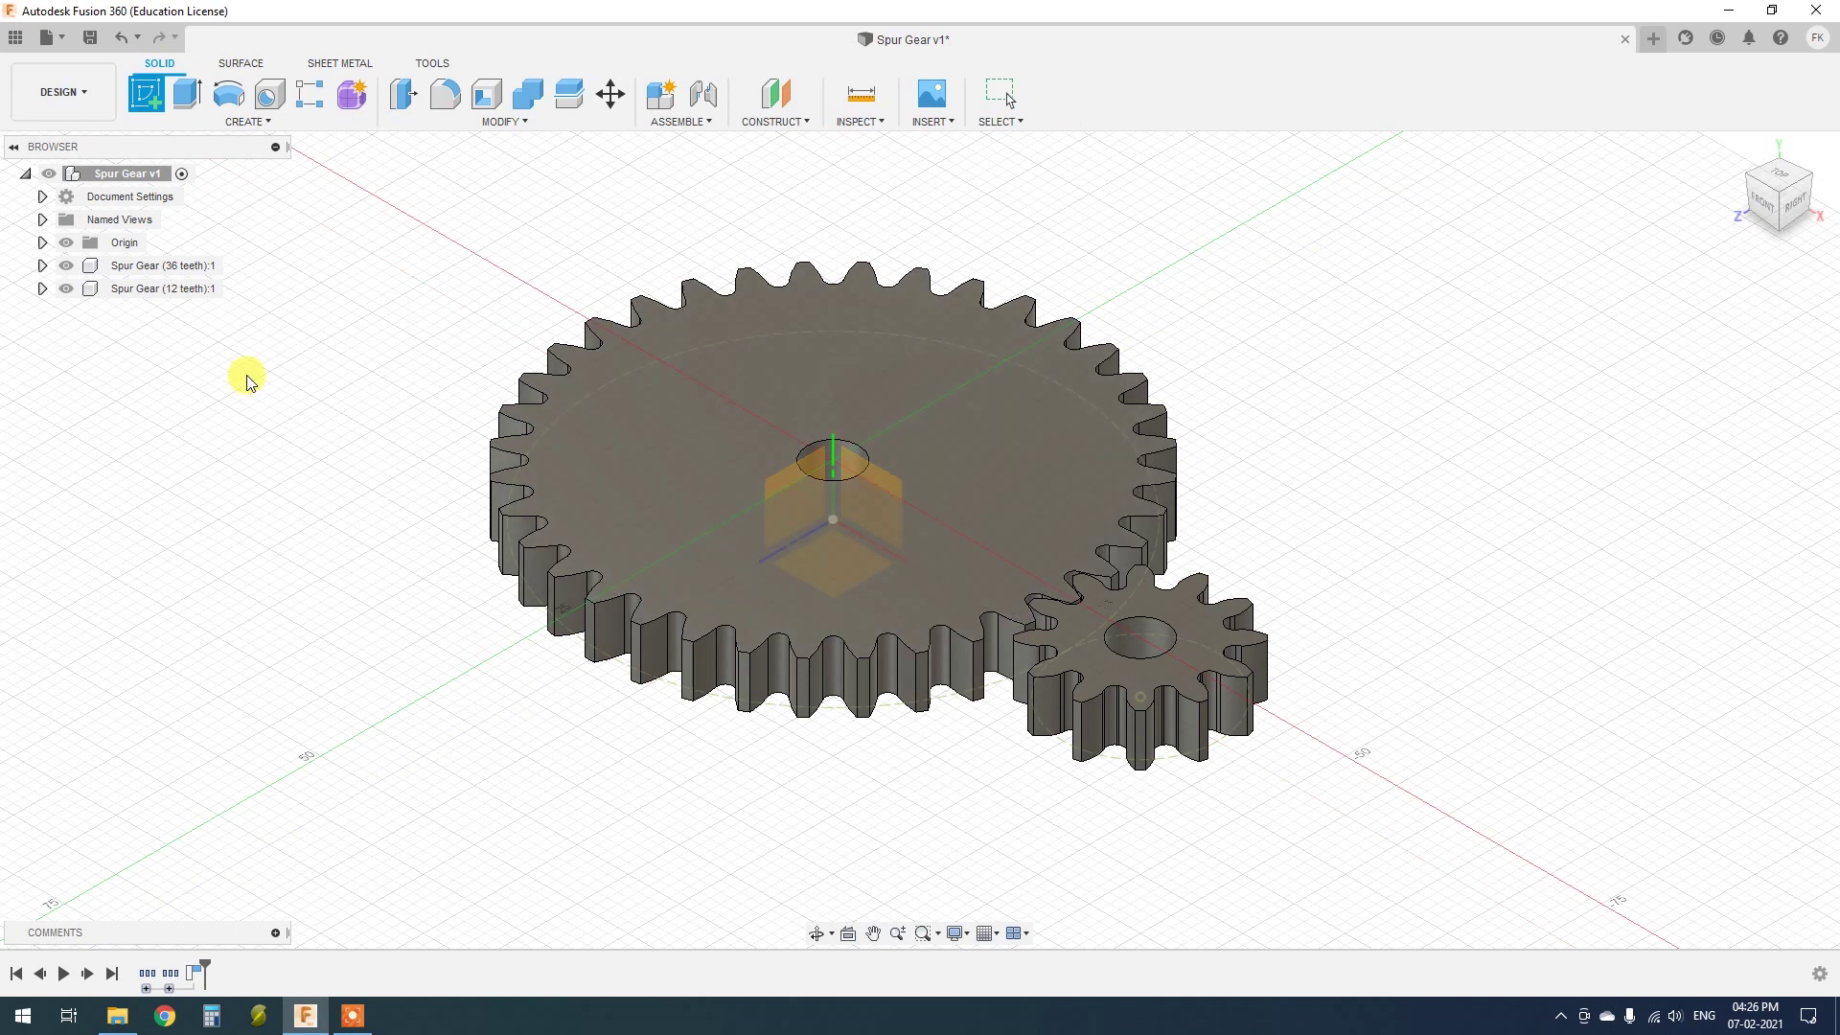
{"action": "left_click", "coordinate": [66, 265]}
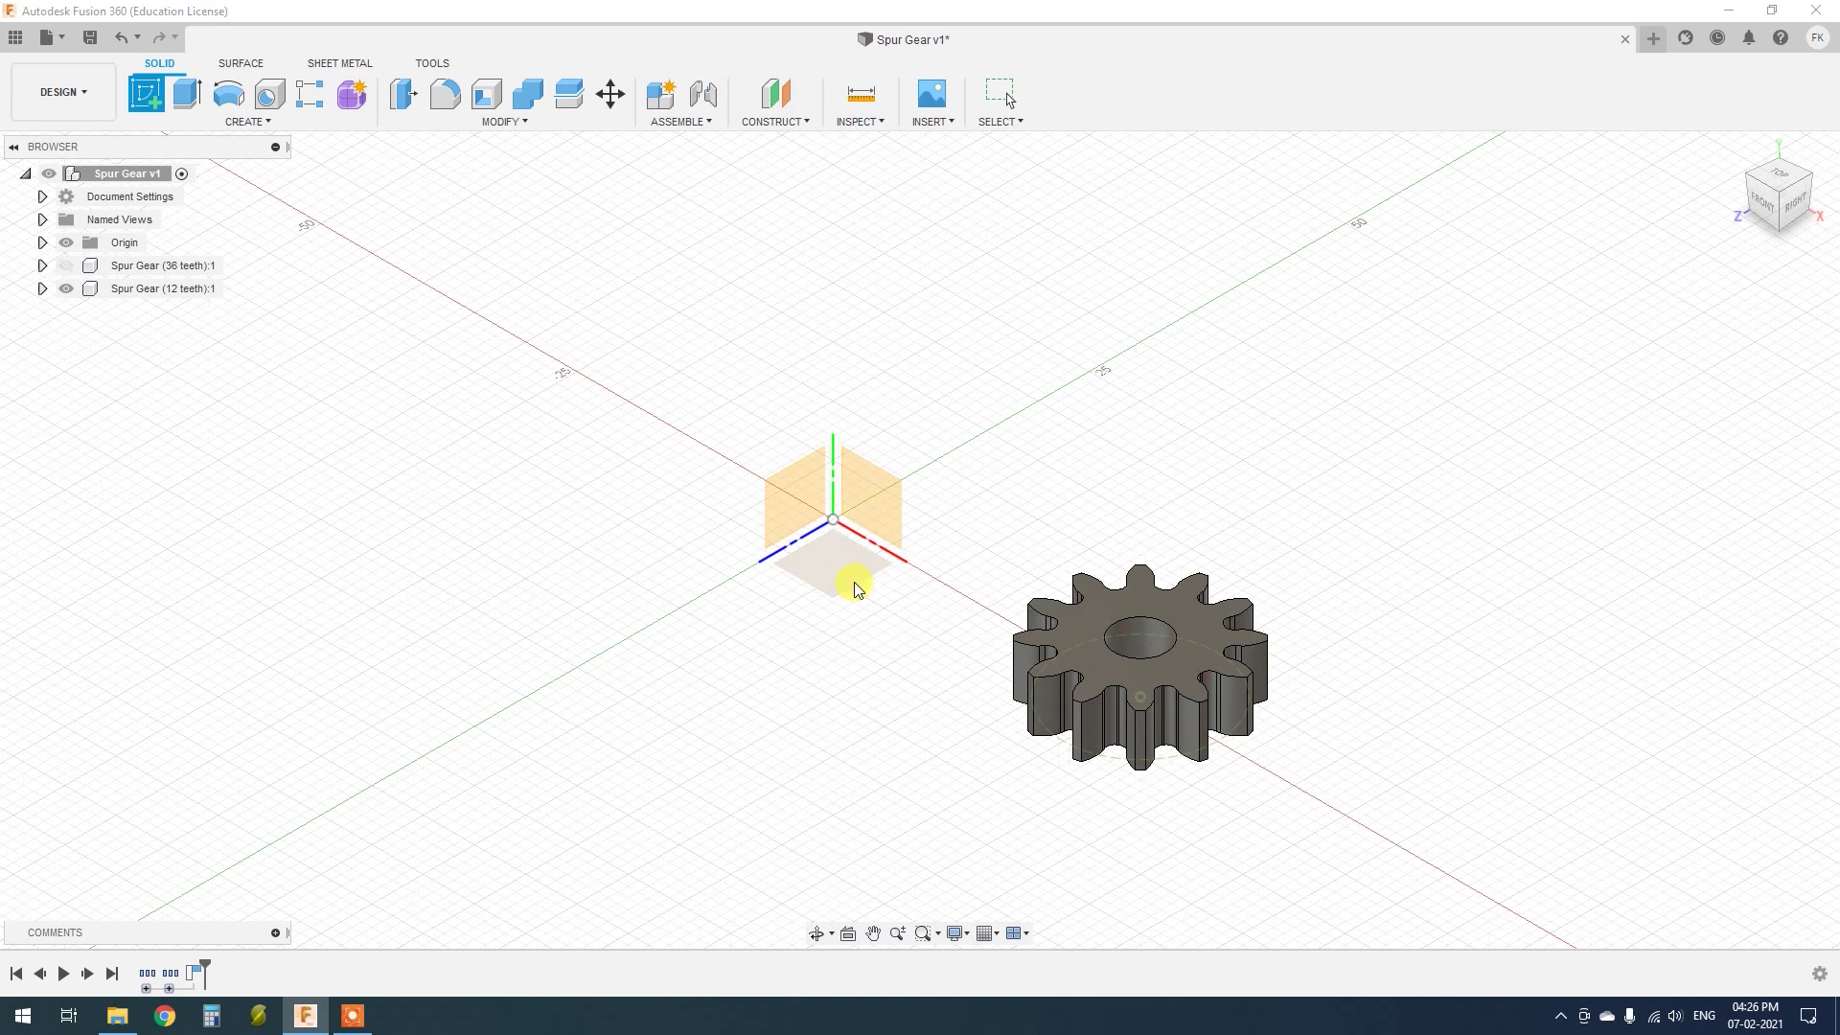
{"action": "middle_click_drag", "start_coordinate": [843, 566], "coordinate": [96, 369], "text": "shift"}
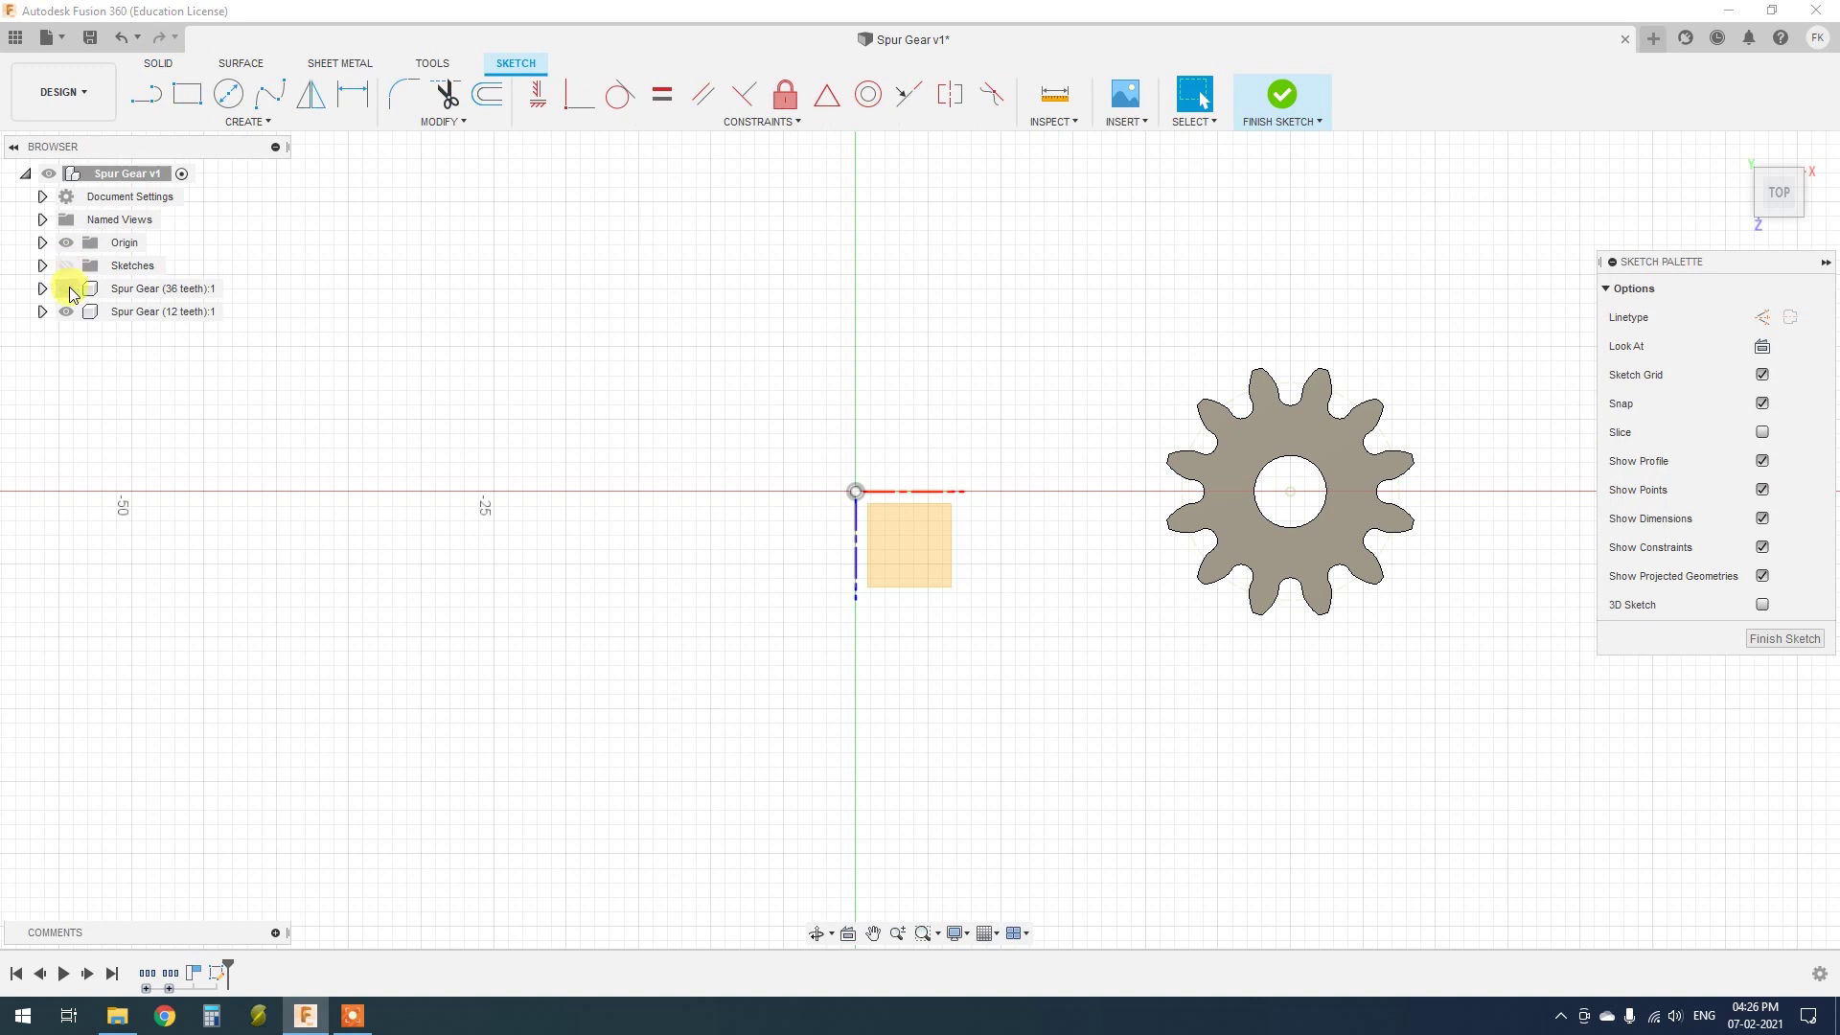
{"action": "left_click", "coordinate": [65, 288]}
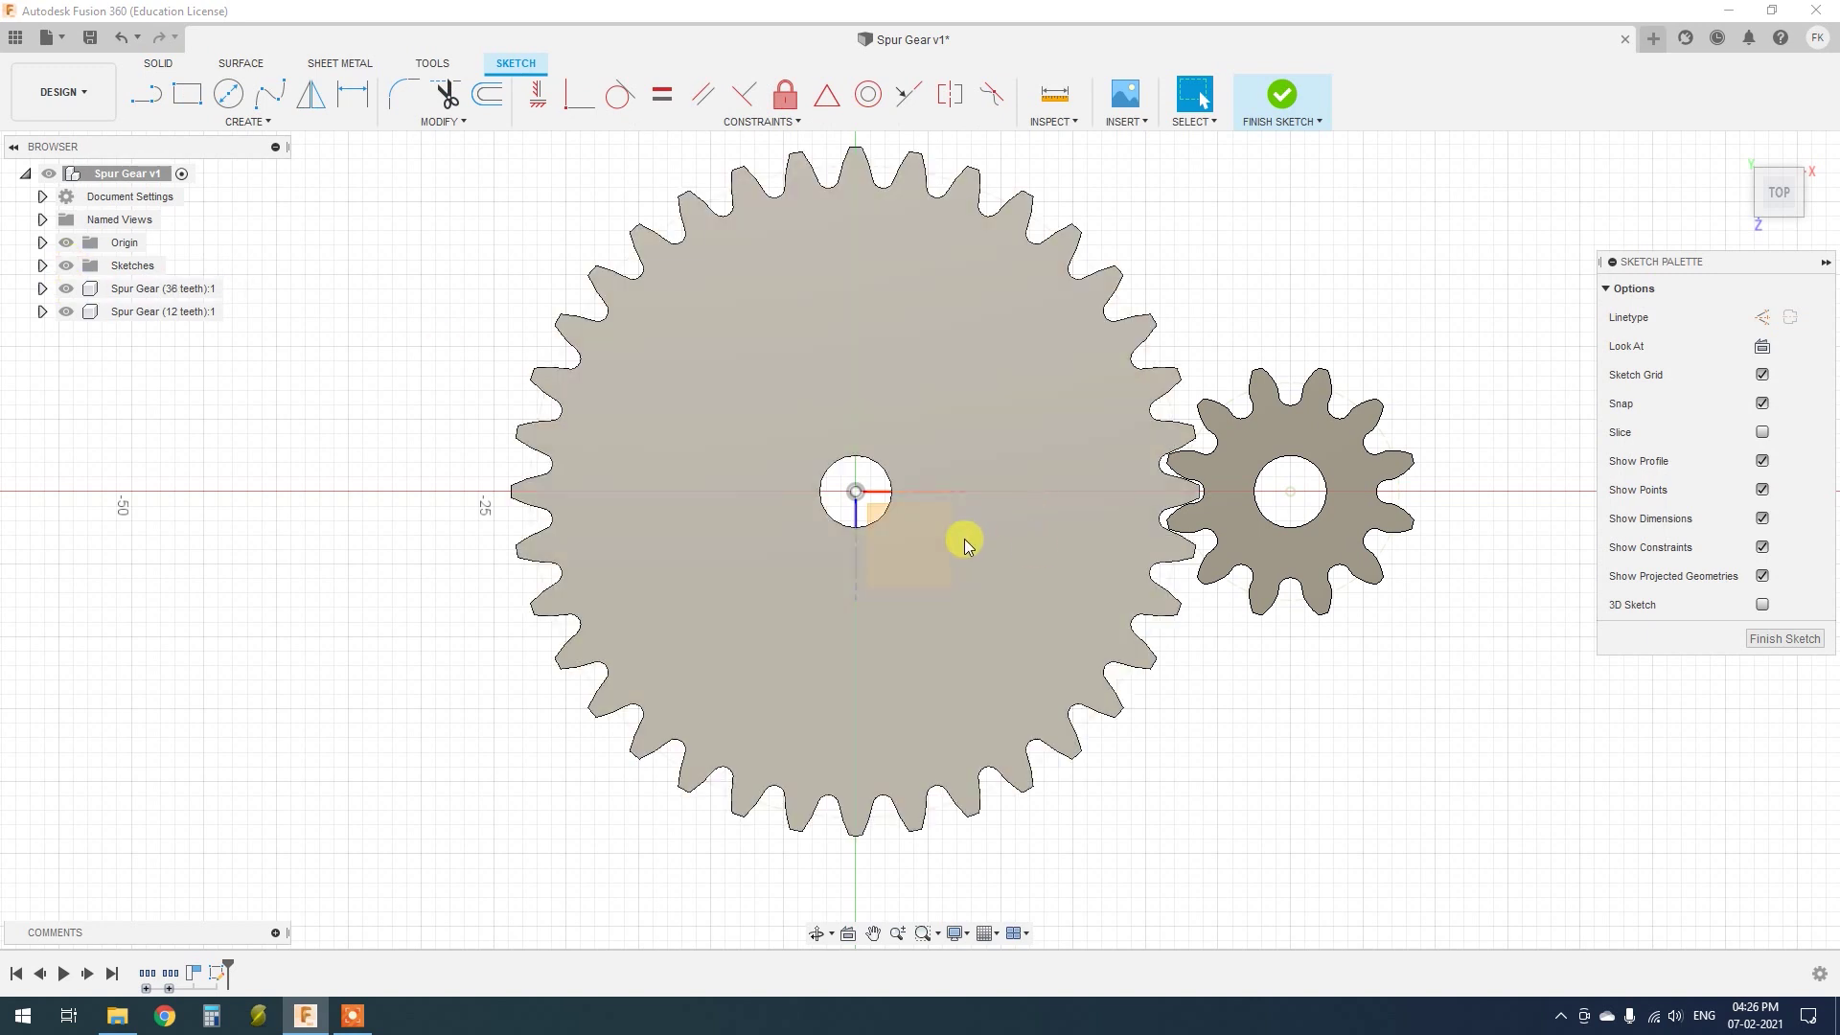
Draw a 50 mm circle at the origin and a 30 mm circle around the small gear
{"action": "key", "text": "c"}
{"action": "left_click", "coordinate": [856, 492]}
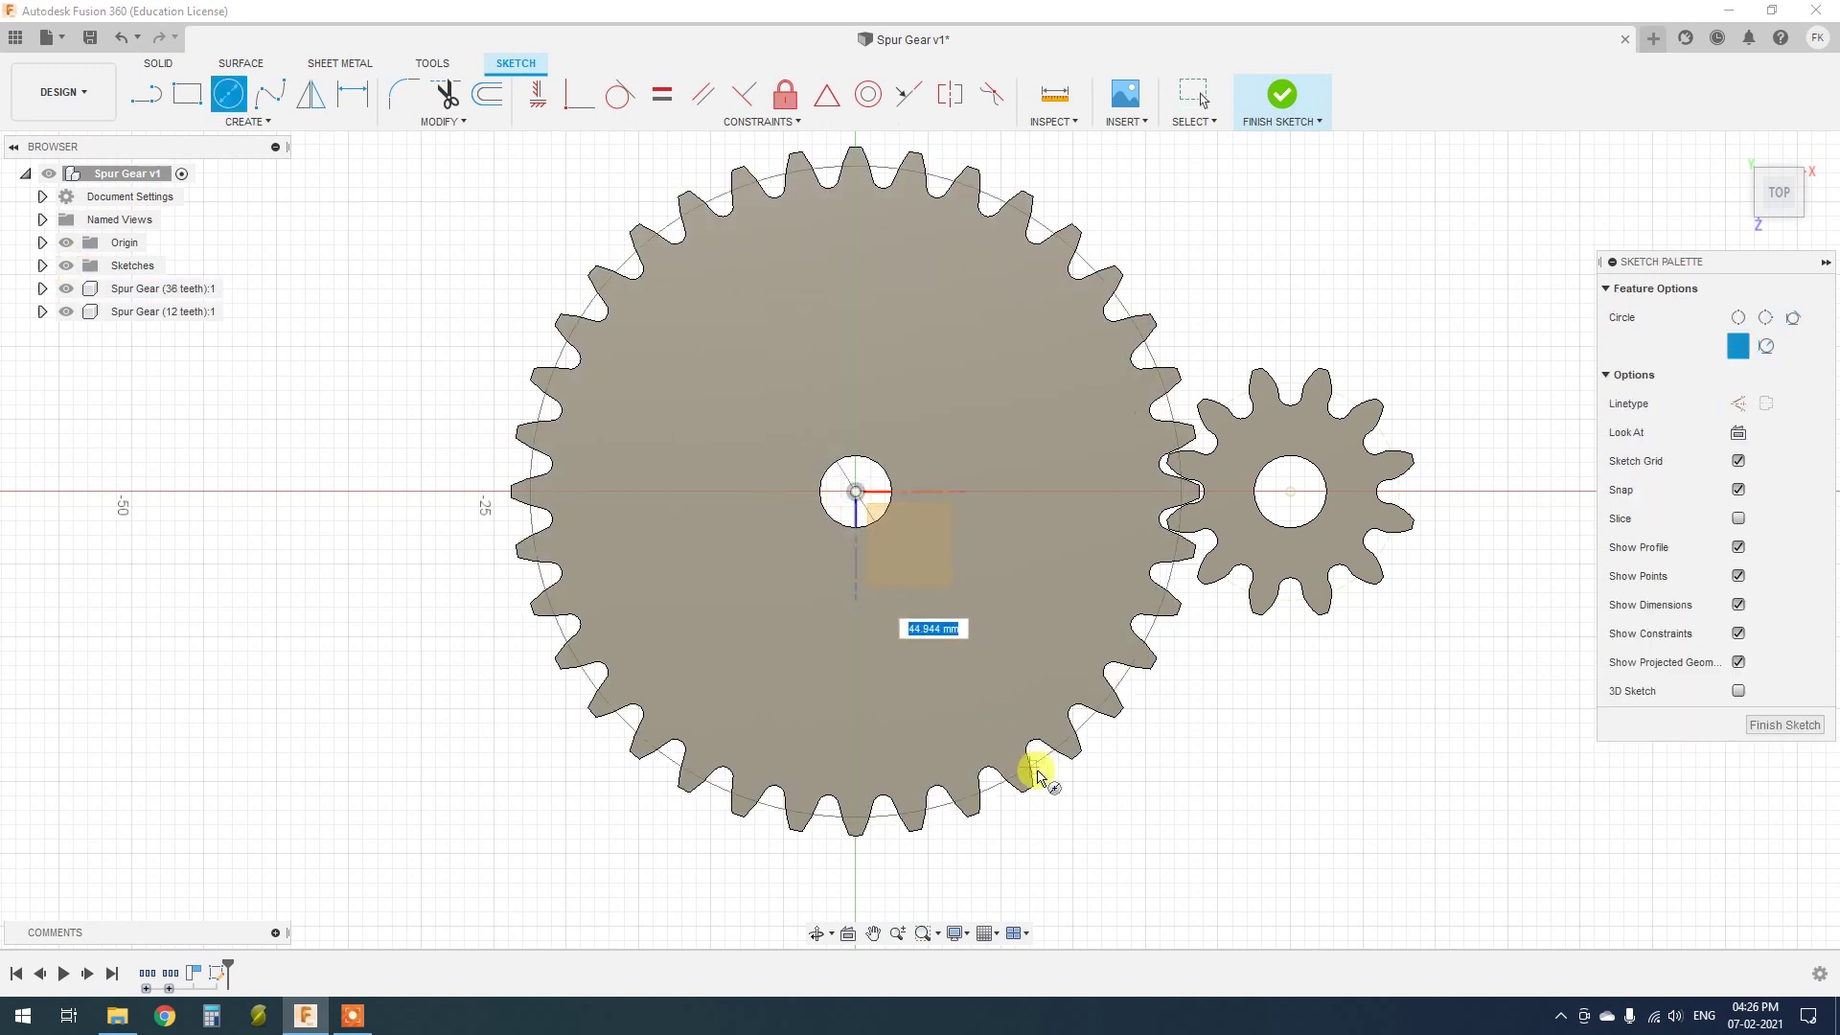
{"action": "type", "text": "50"}
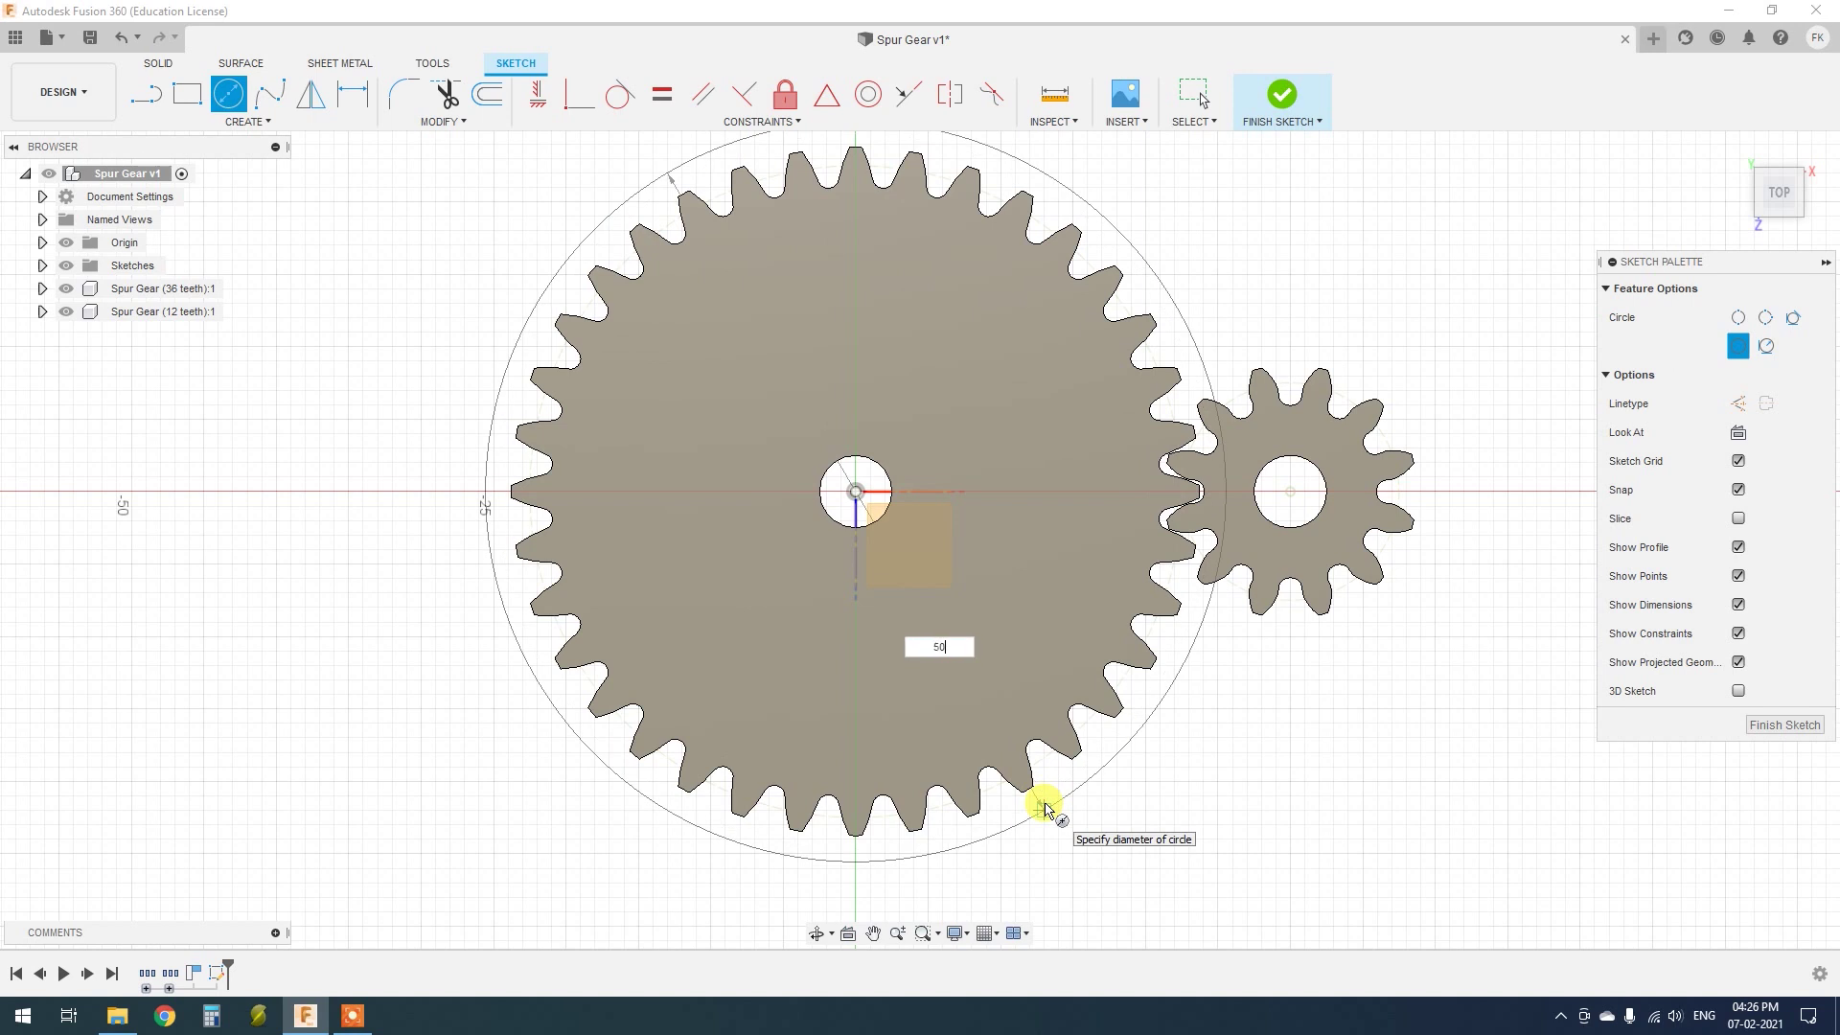
{"action": "key", "text": "Return"}
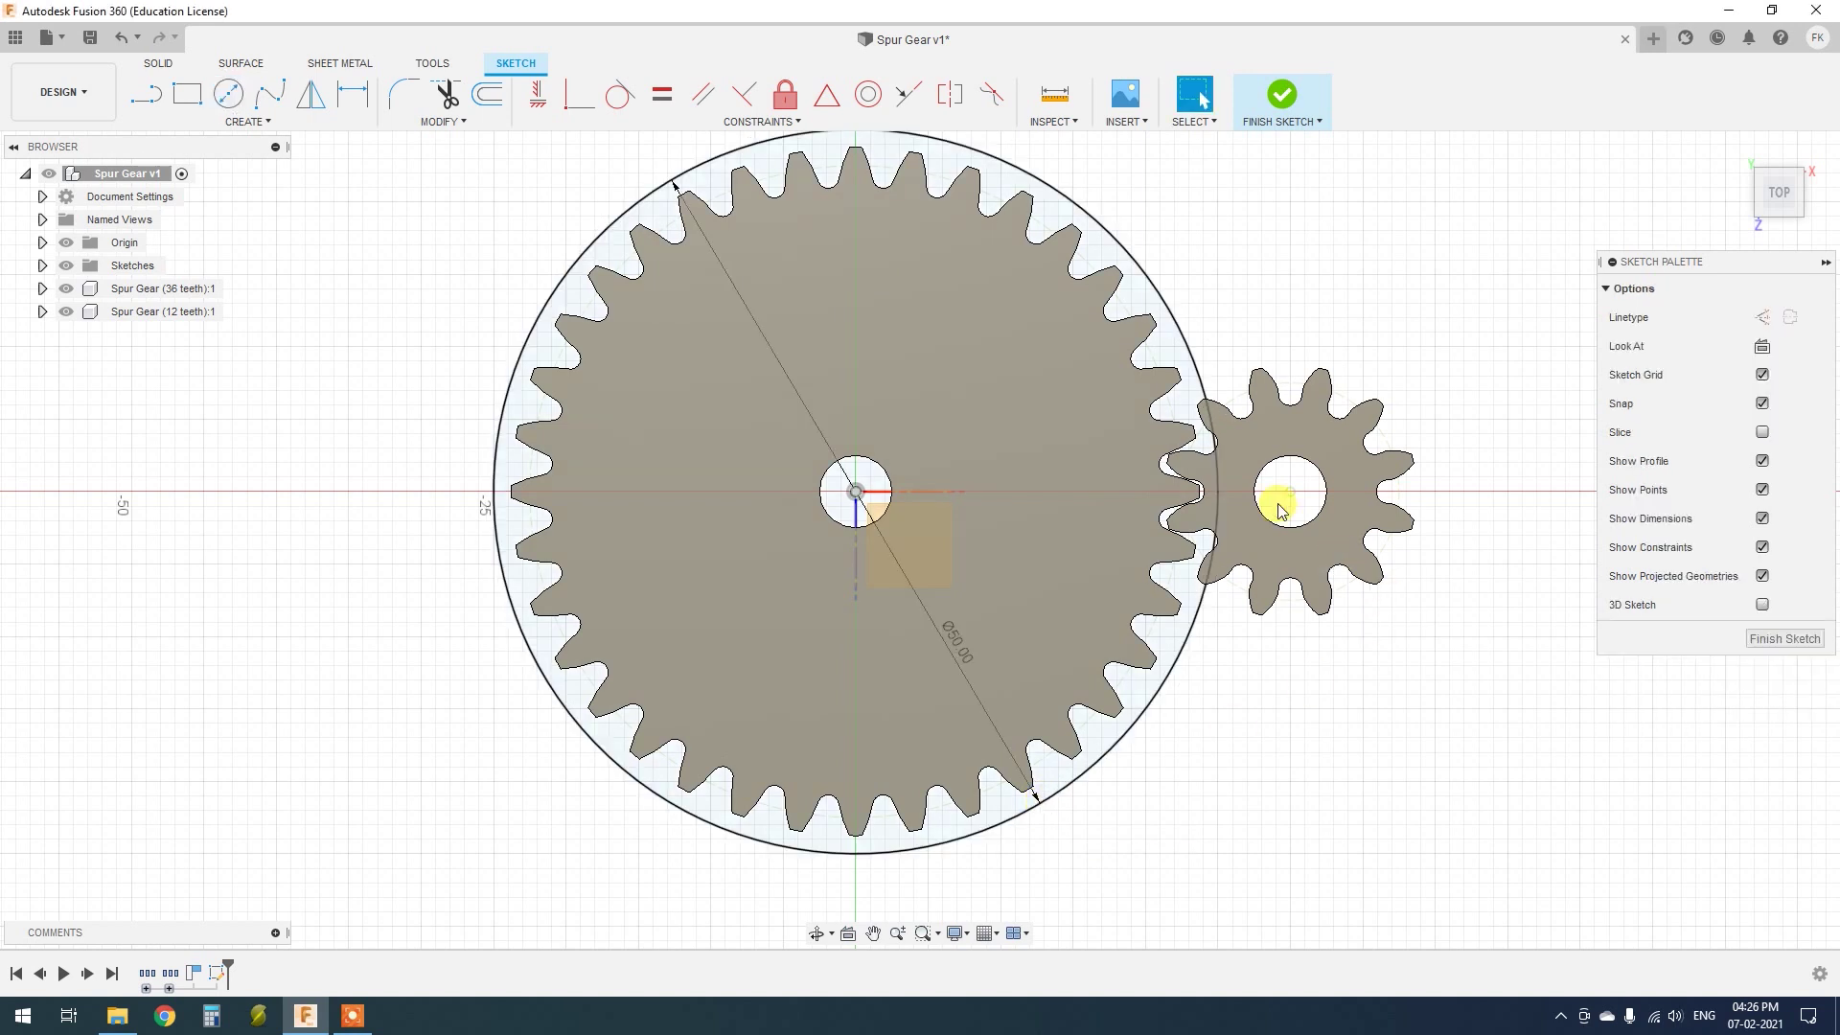
{"action": "key", "text": "c"}
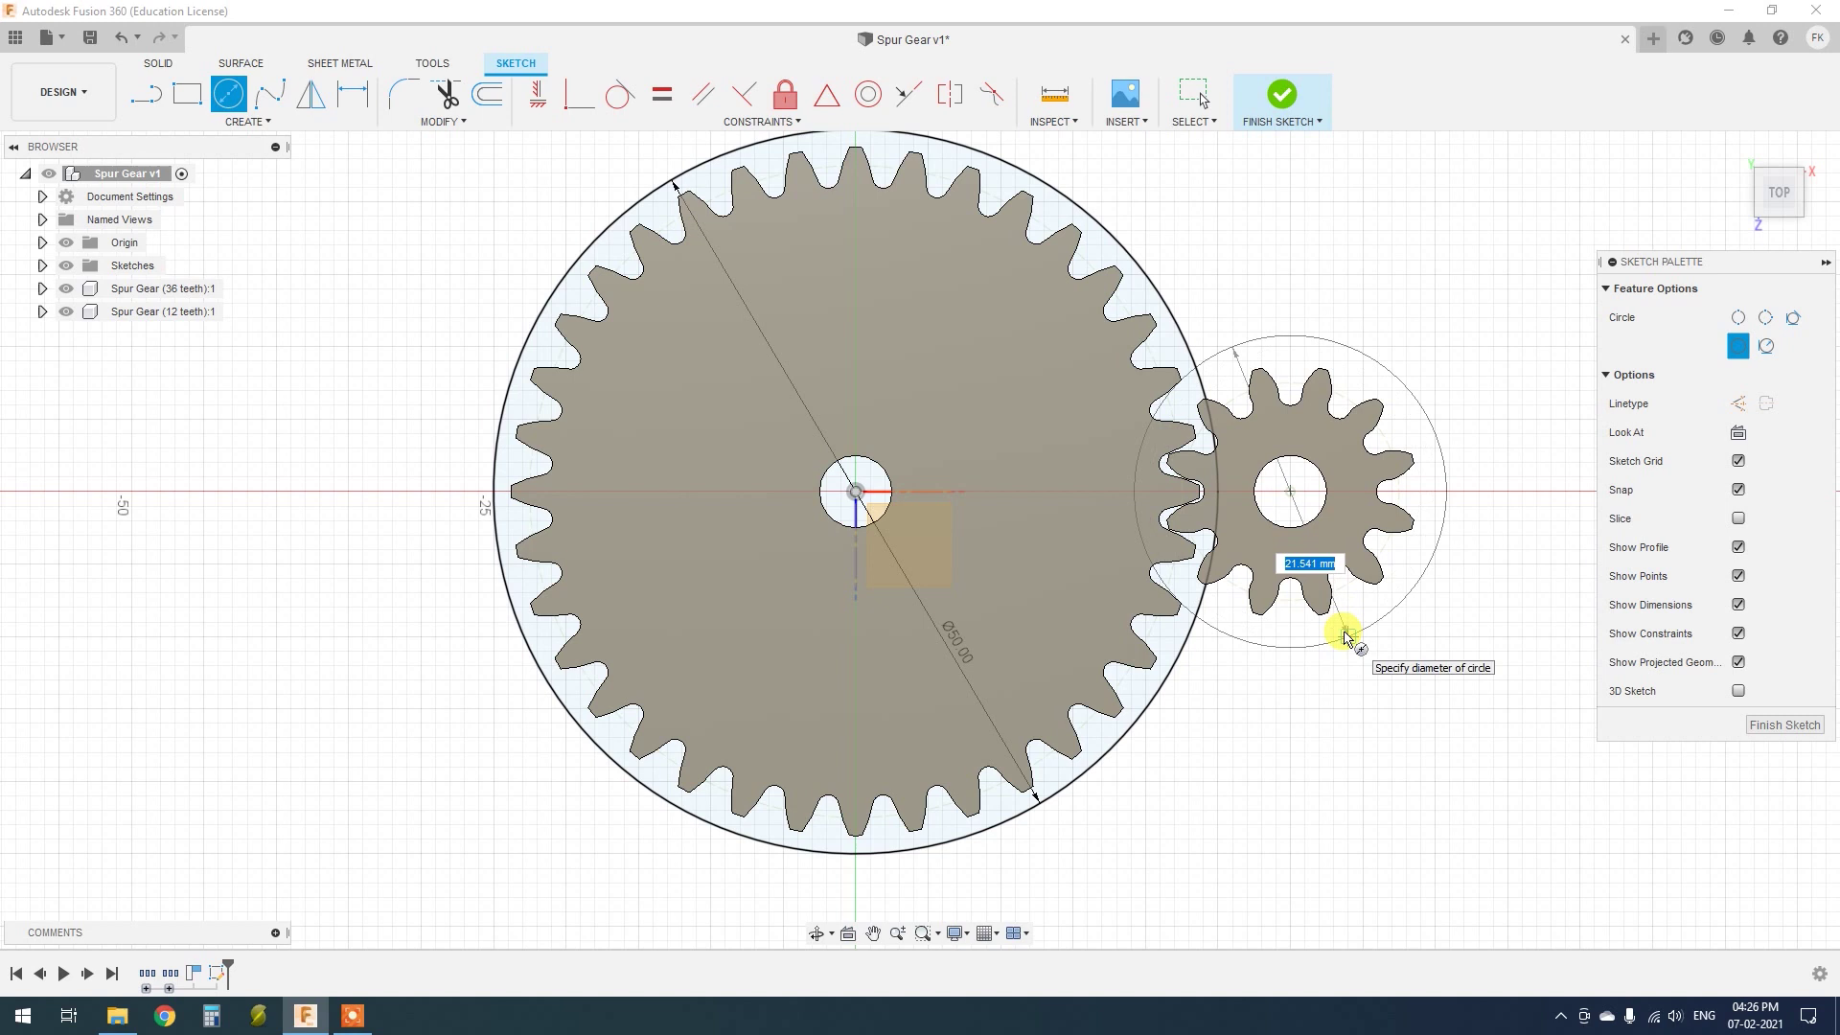
{"action": "key", "text": "Return"}
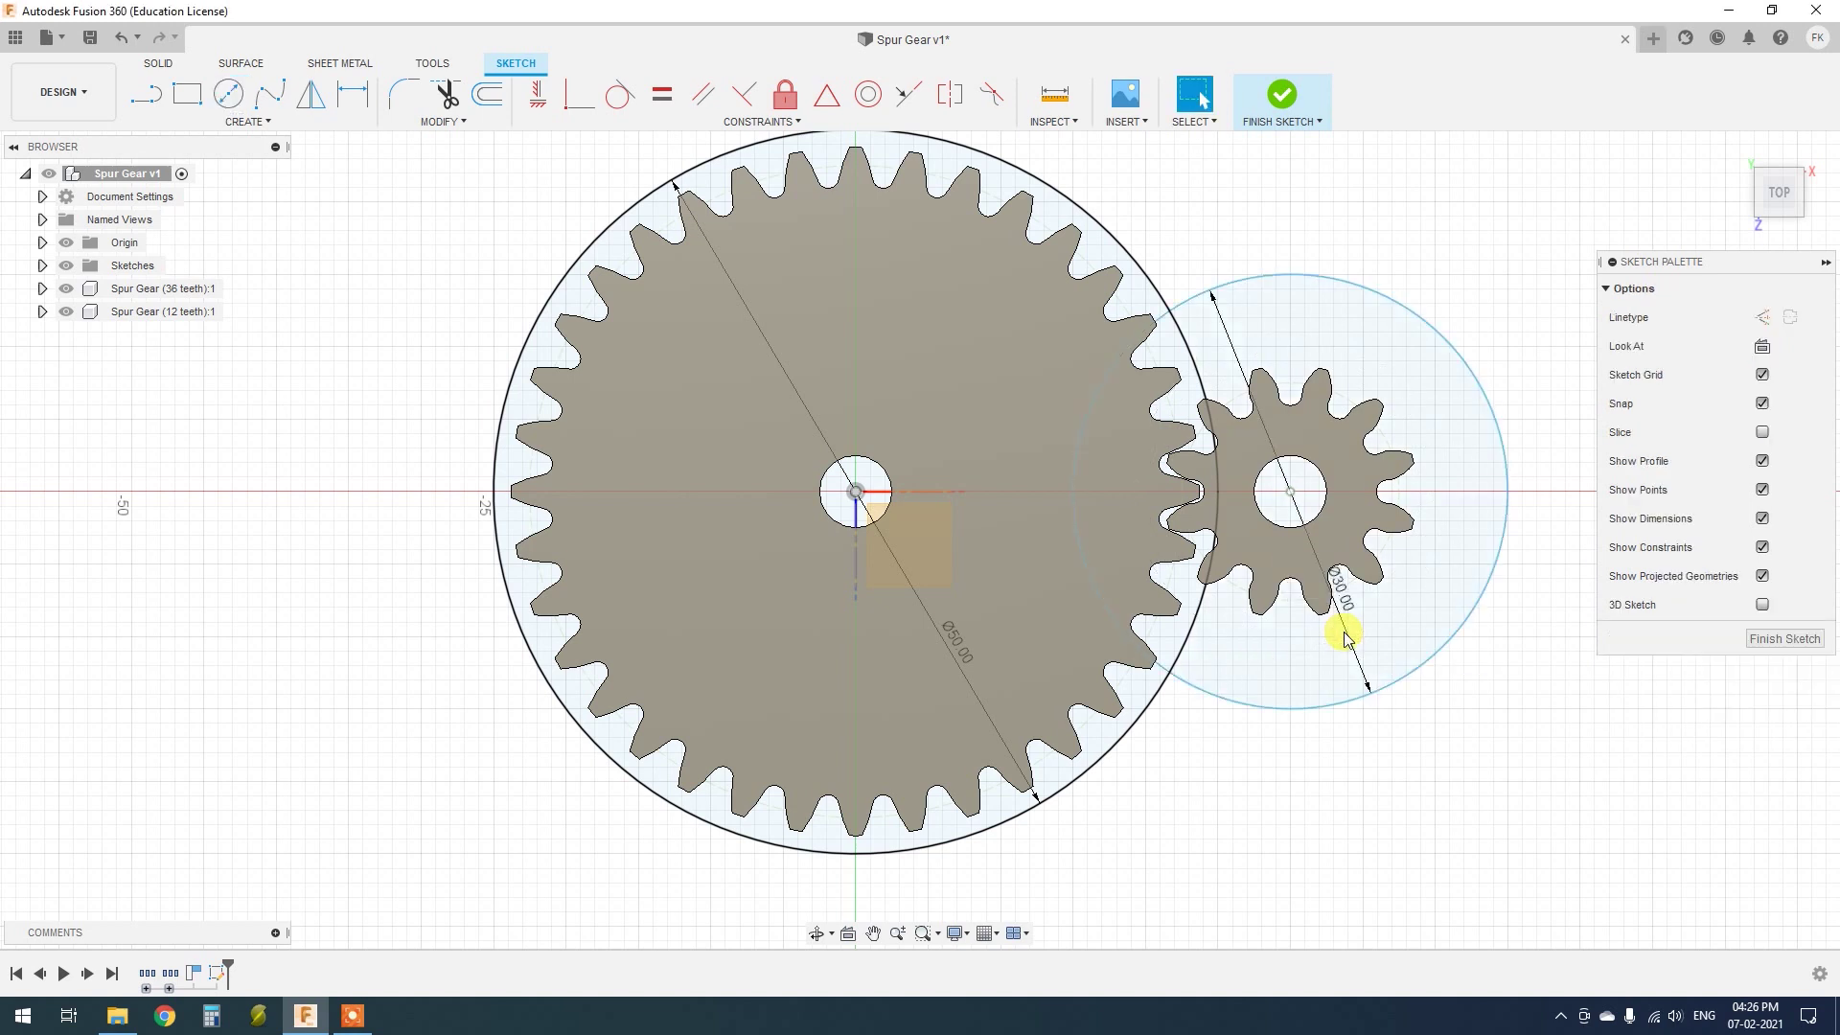
Draw a tangent line connecting the two circles
{"action": "key", "text": "l"}
{"action": "scroll", "coordinate": [1241, 800], "scroll_direction": "down", "scroll_amount": 3}
{"action": "scroll", "coordinate": [1303, 529], "scroll_direction": "up", "scroll_amount": 1}
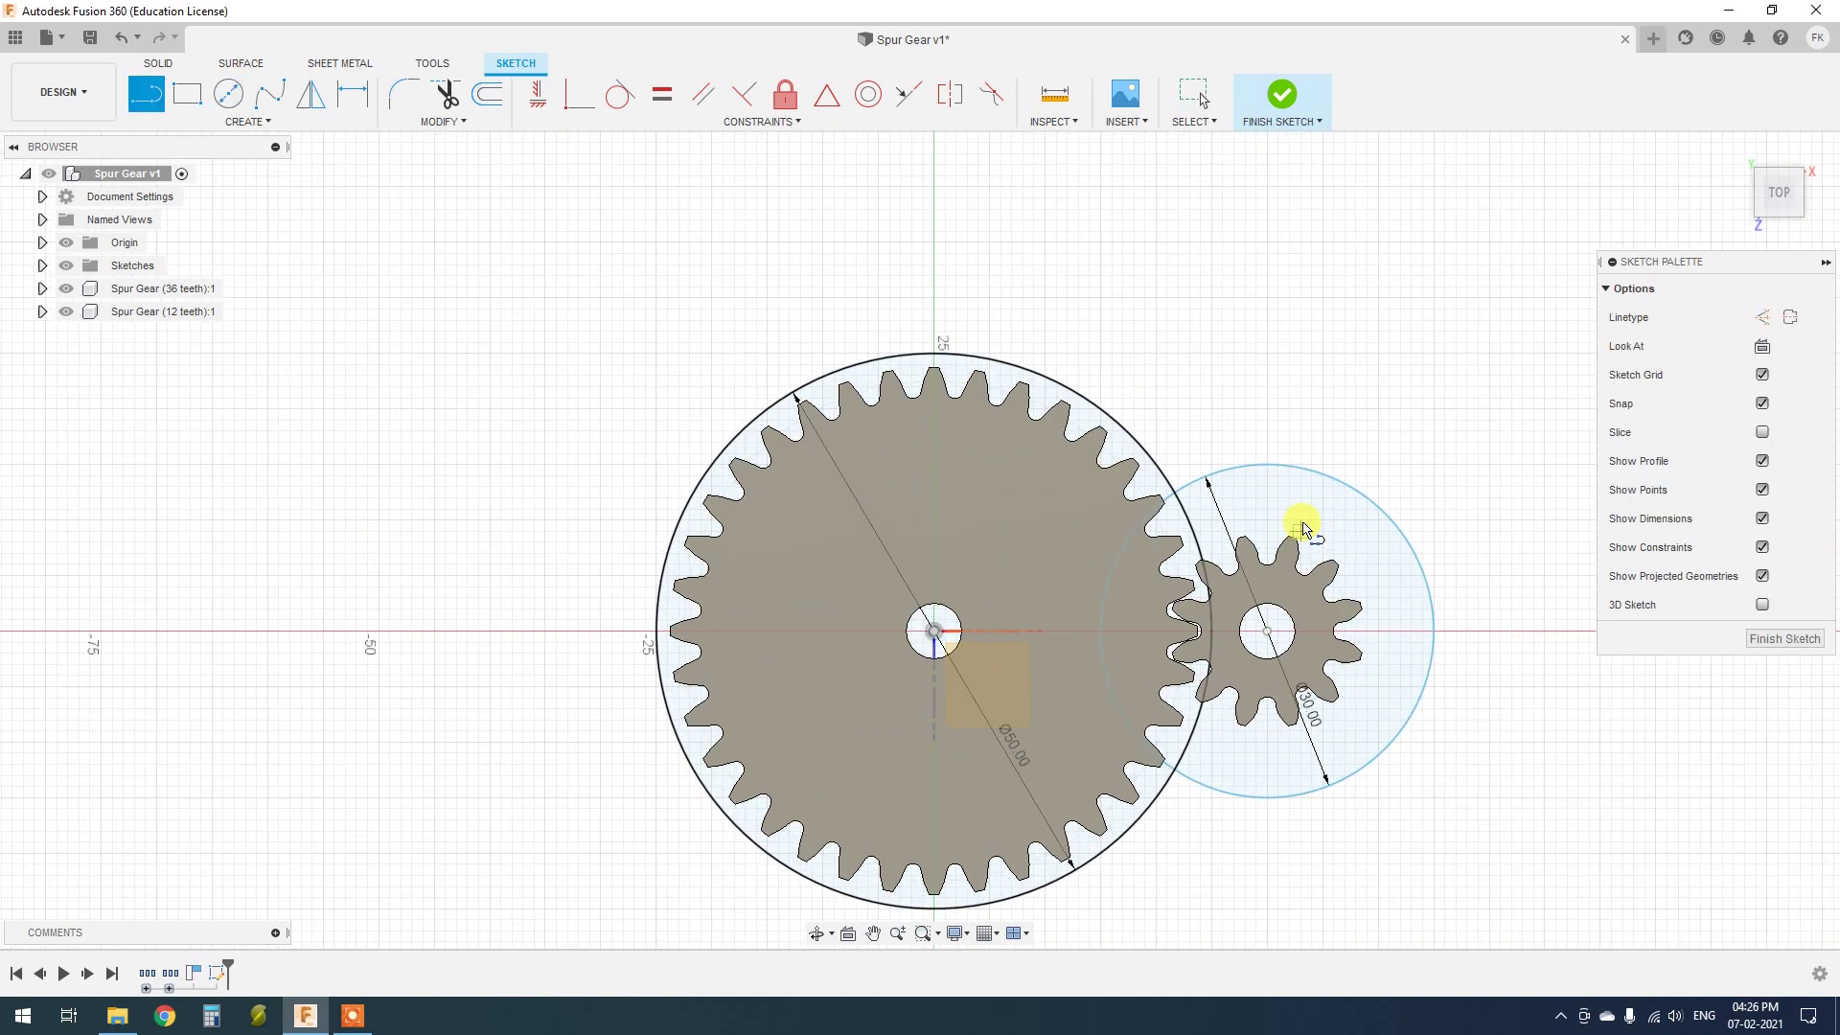
{"action": "left_click", "coordinate": [992, 374]}
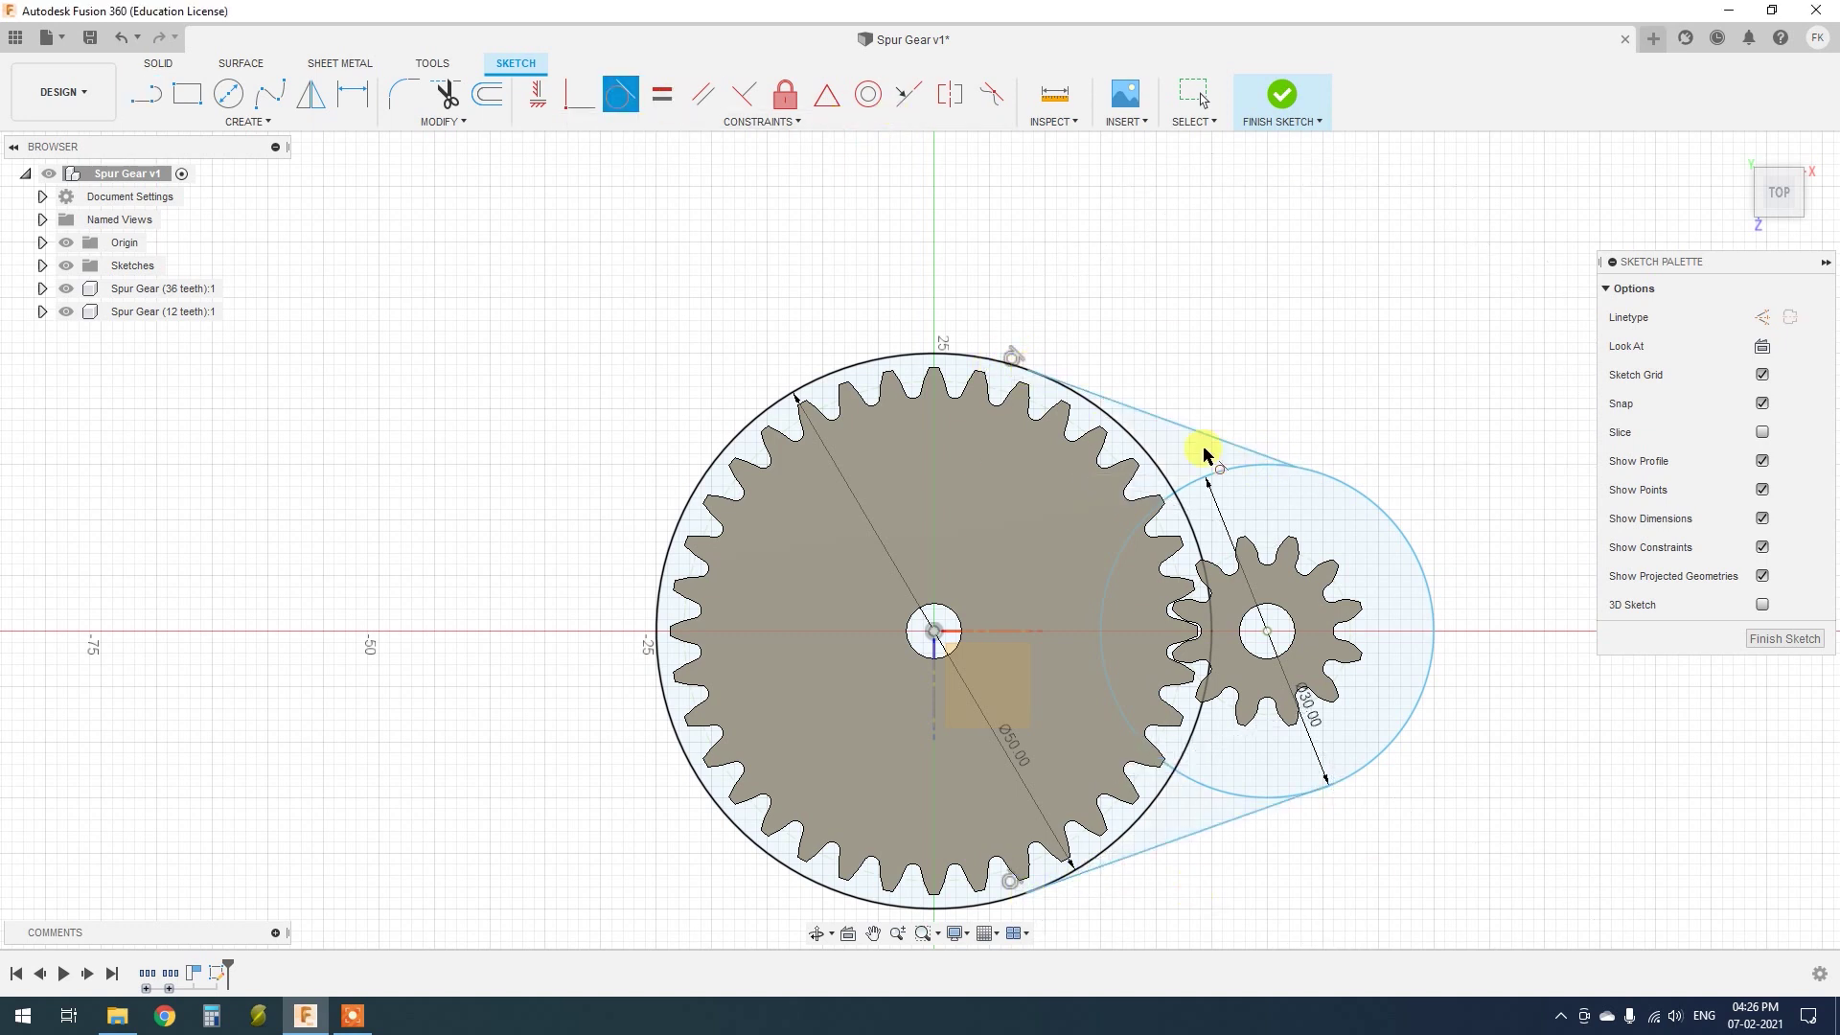
Extrude the teardrop profiles 5 mm downward from an offset start into a base plate
{"action": "left_click", "coordinate": [1283, 98]}
{"action": "mouse_move", "coordinate": [645, 321]}
{"action": "left_mouse_down"}
{"action": "mouse_move", "coordinate": [1342, 744]}
{"action": "mouse_move", "coordinate": [1619, 963]}
{"action": "left_mouse_up"}
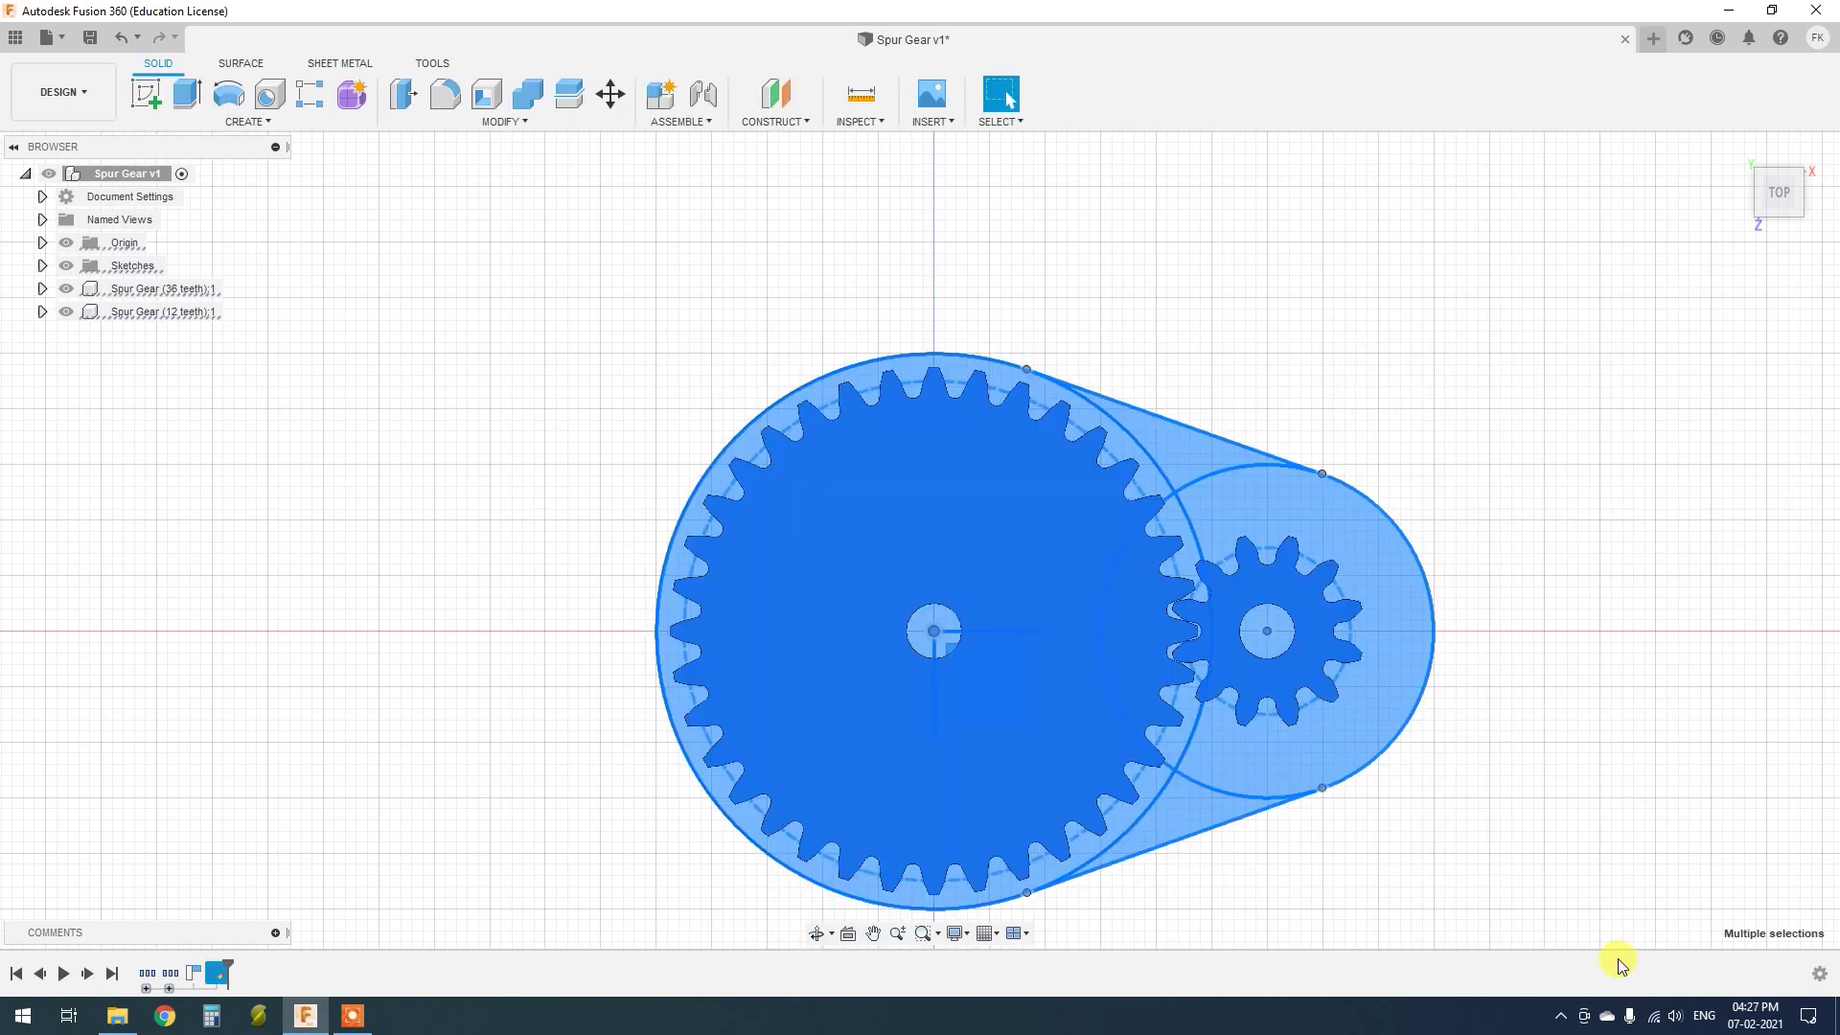
{"action": "key", "text": "e"}
{"action": "left_click", "coordinate": [1739, 346]}
{"action": "left_click", "coordinate": [1715, 388]}
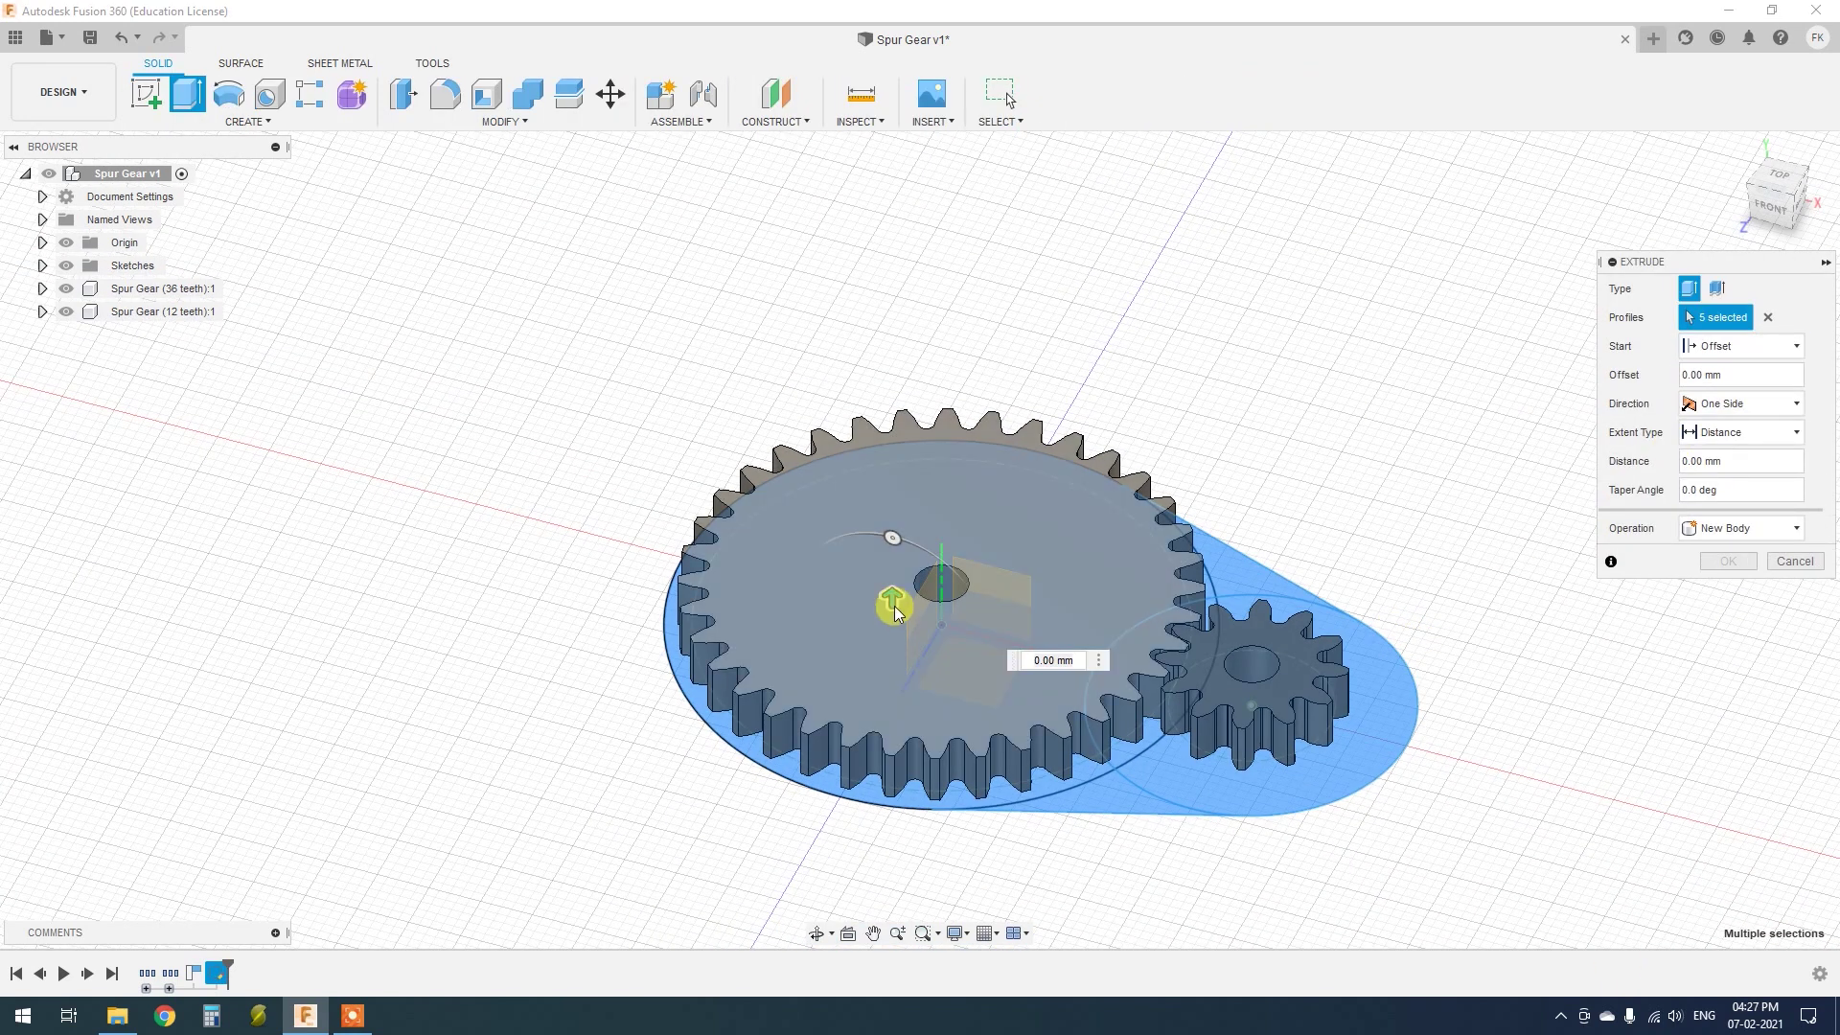
{"action": "left_click_drag", "start_coordinate": [894, 614], "coordinate": [892, 669]}
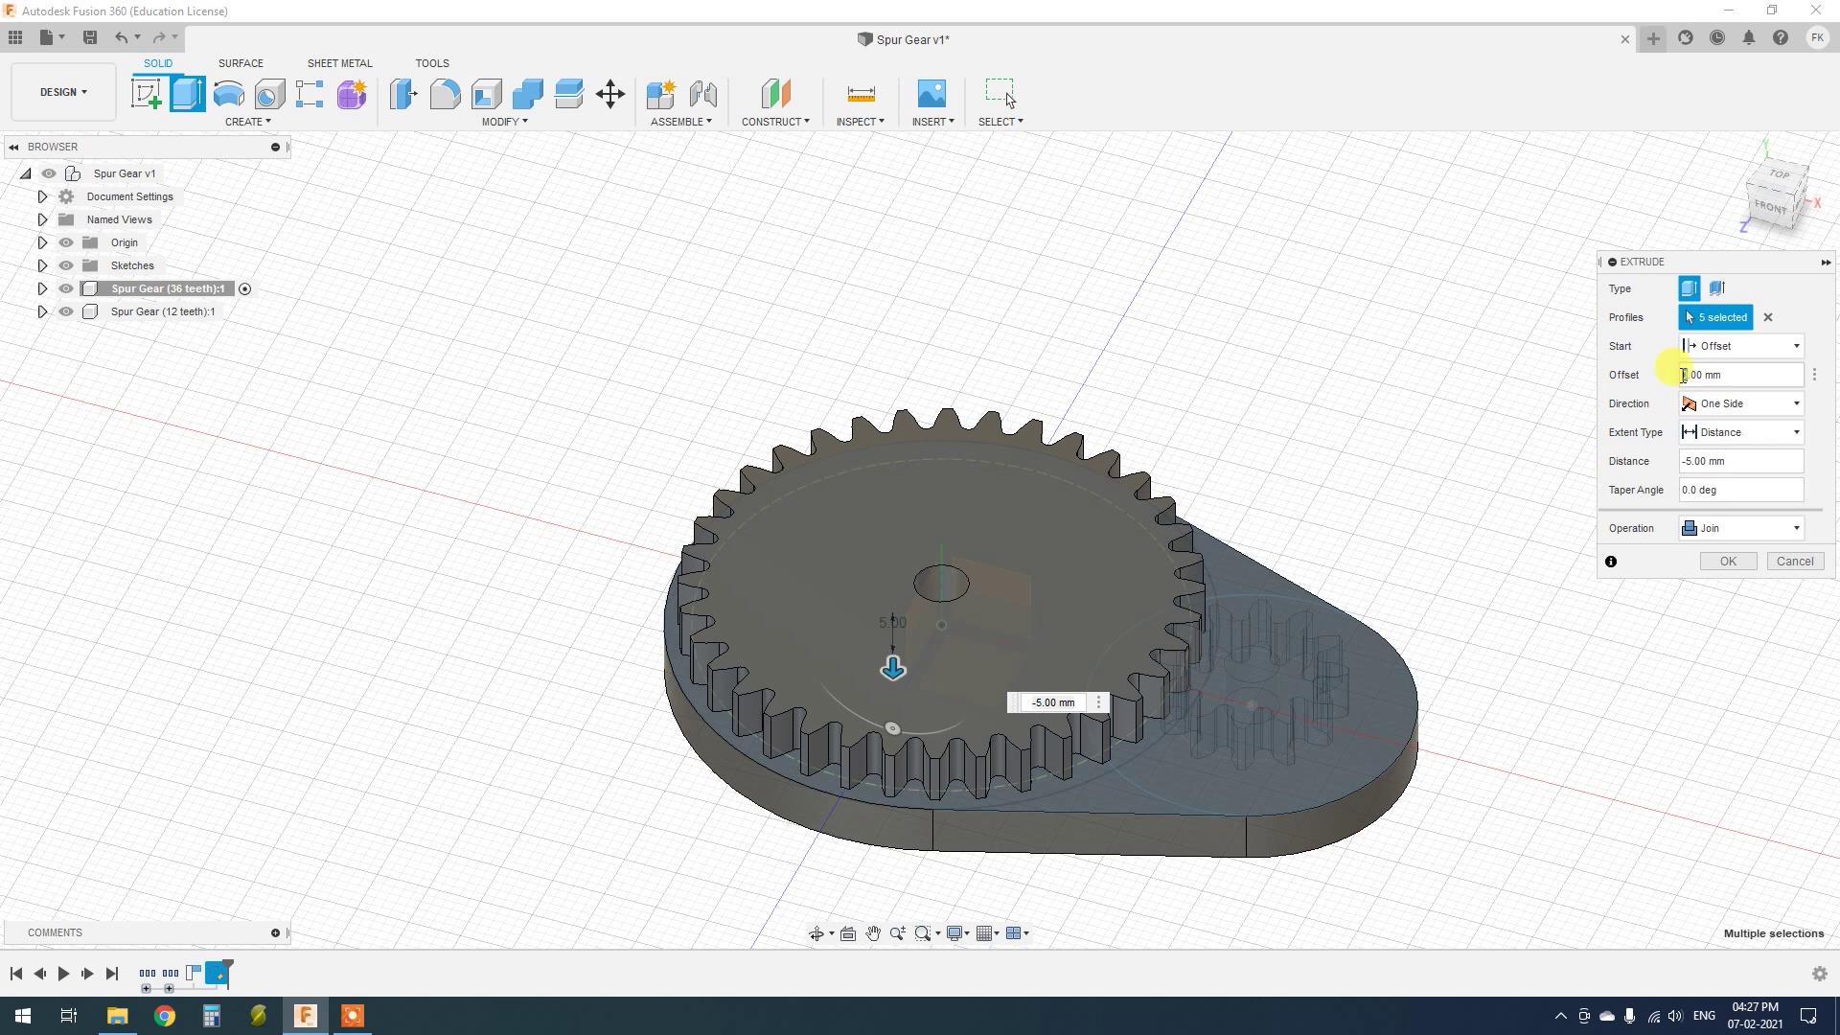
{"action": "left_click", "coordinate": [1723, 561]}
{"action": "left_click", "coordinate": [1124, 780]}
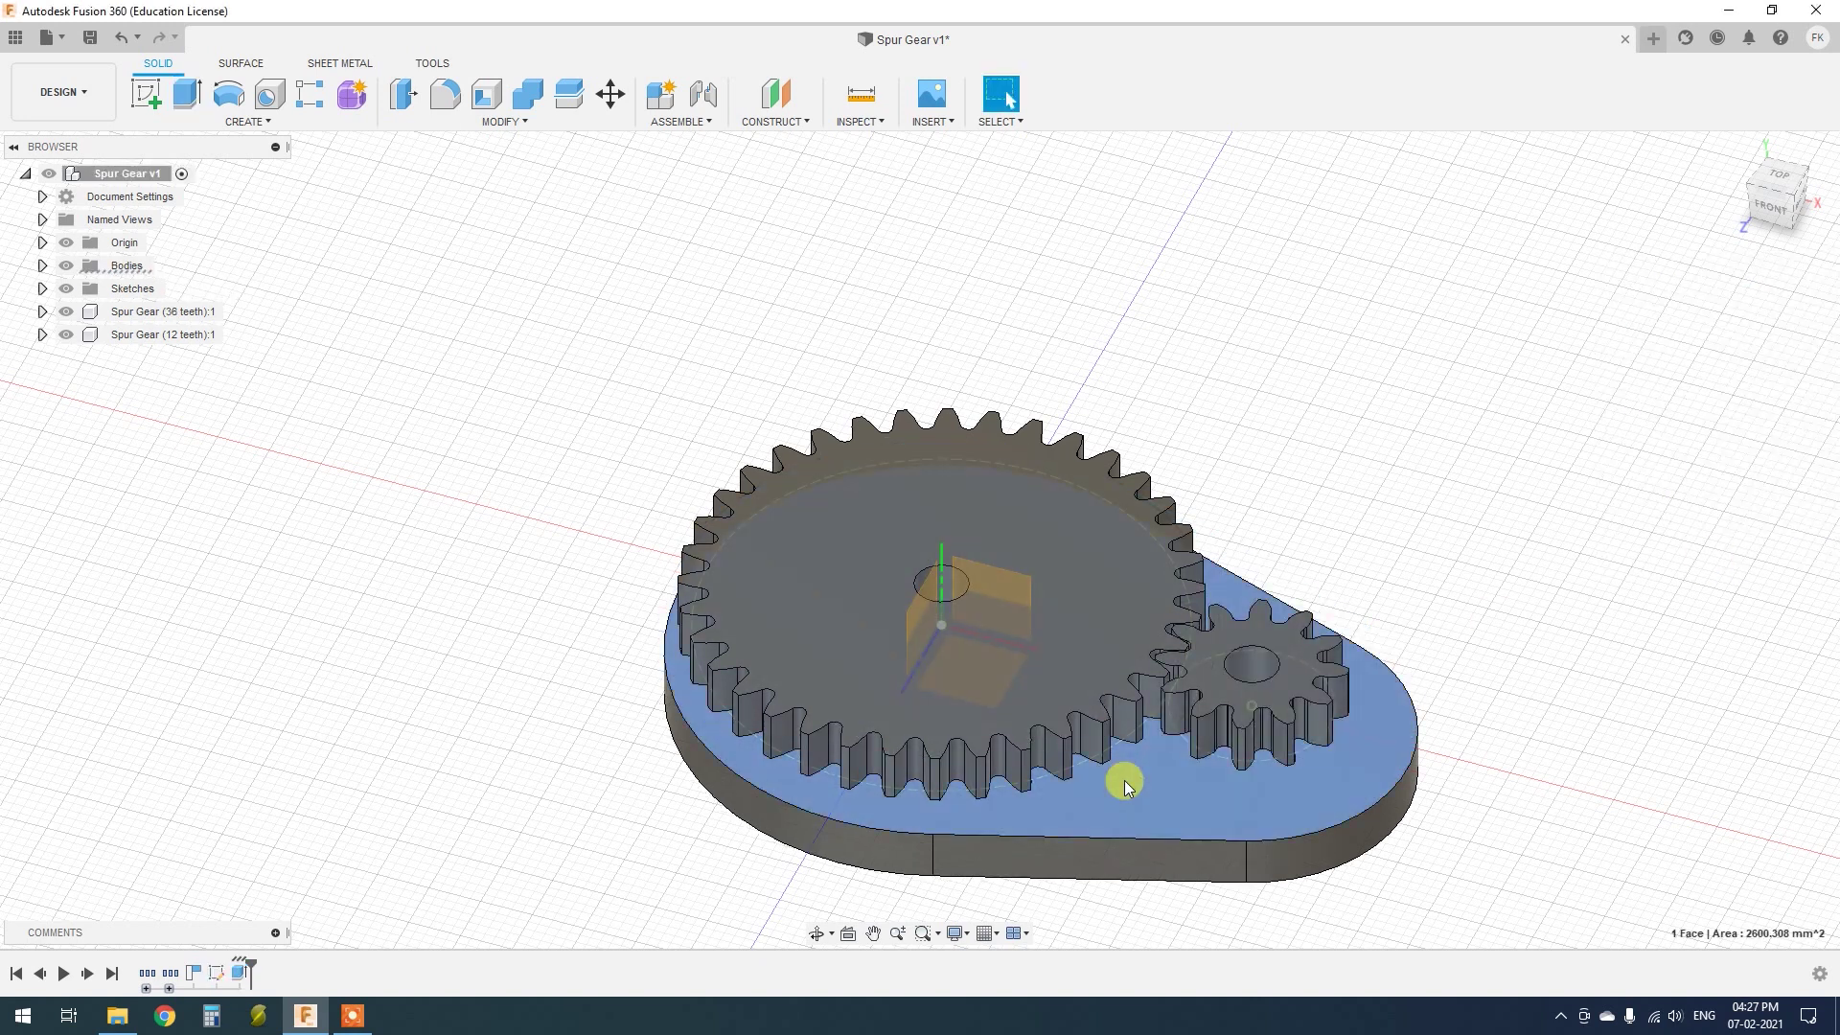
Draw a 5 mm circle at the large gear centre on the base face
{"action": "key", "text": "c"}
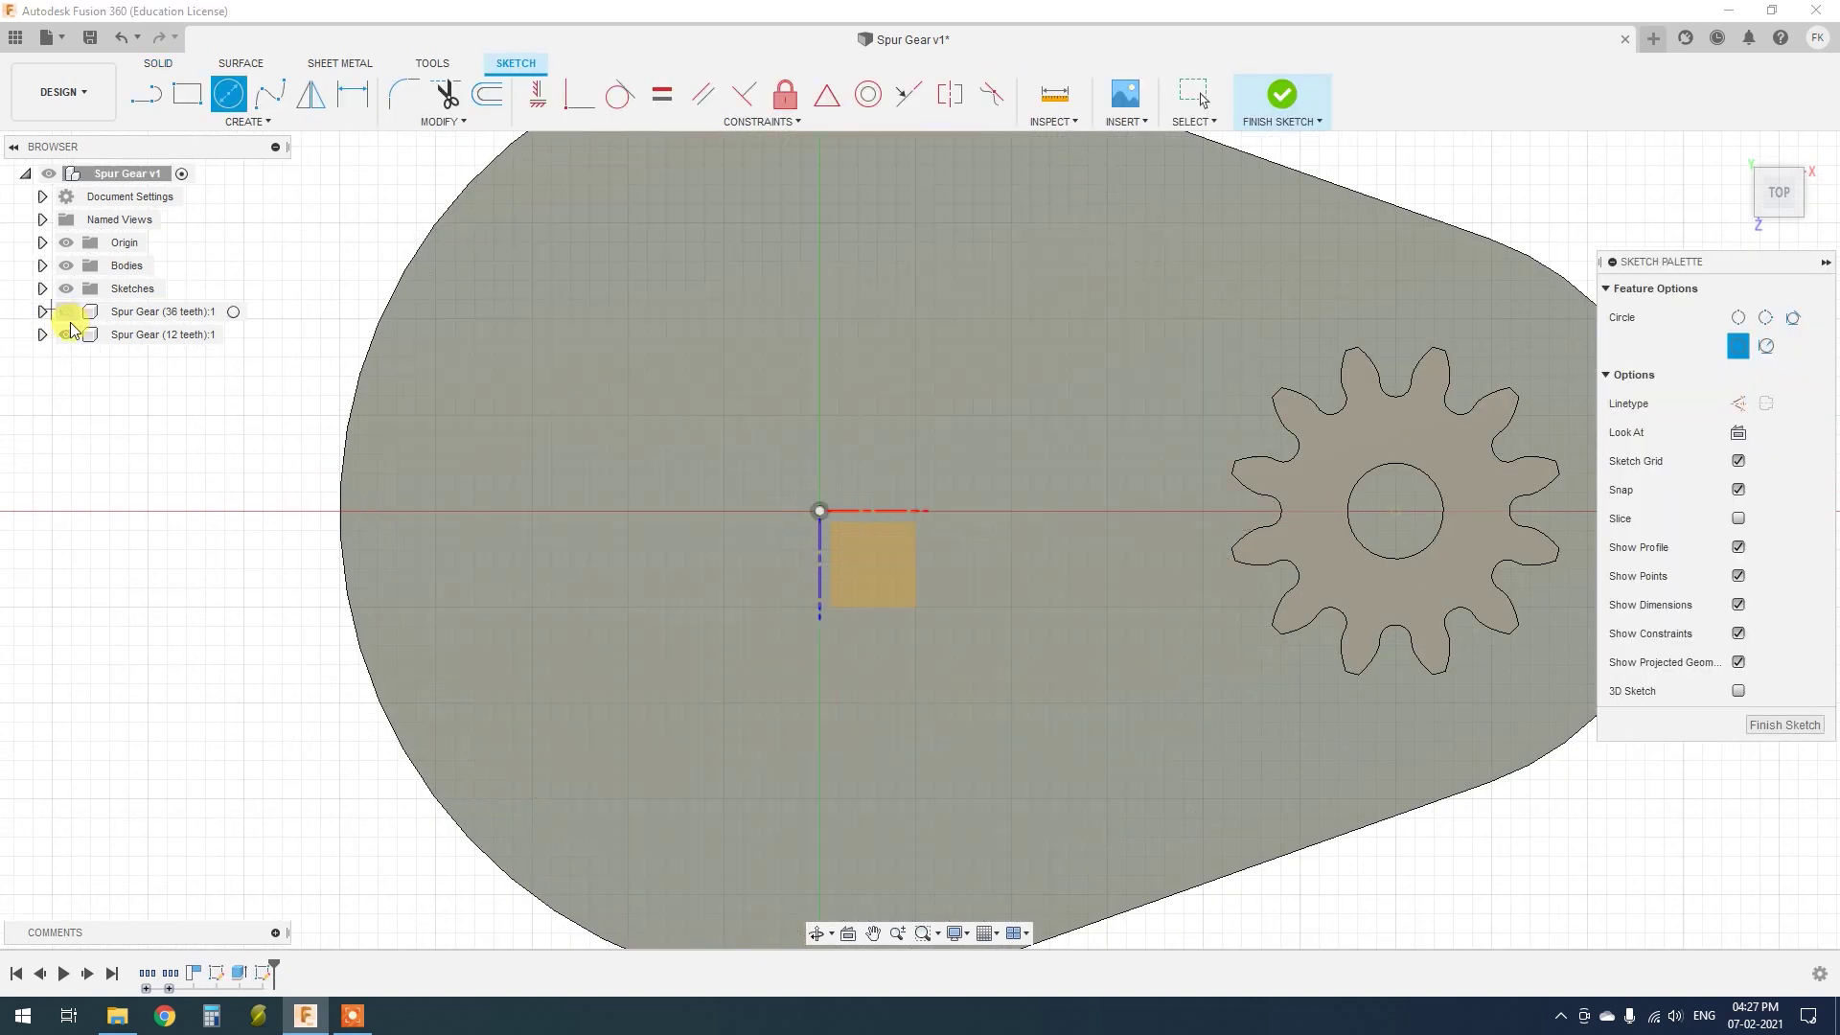
{"action": "key", "text": "Return"}
{"action": "scroll", "coordinate": [812, 662], "scroll_direction": "down", "scroll_amount": 3}
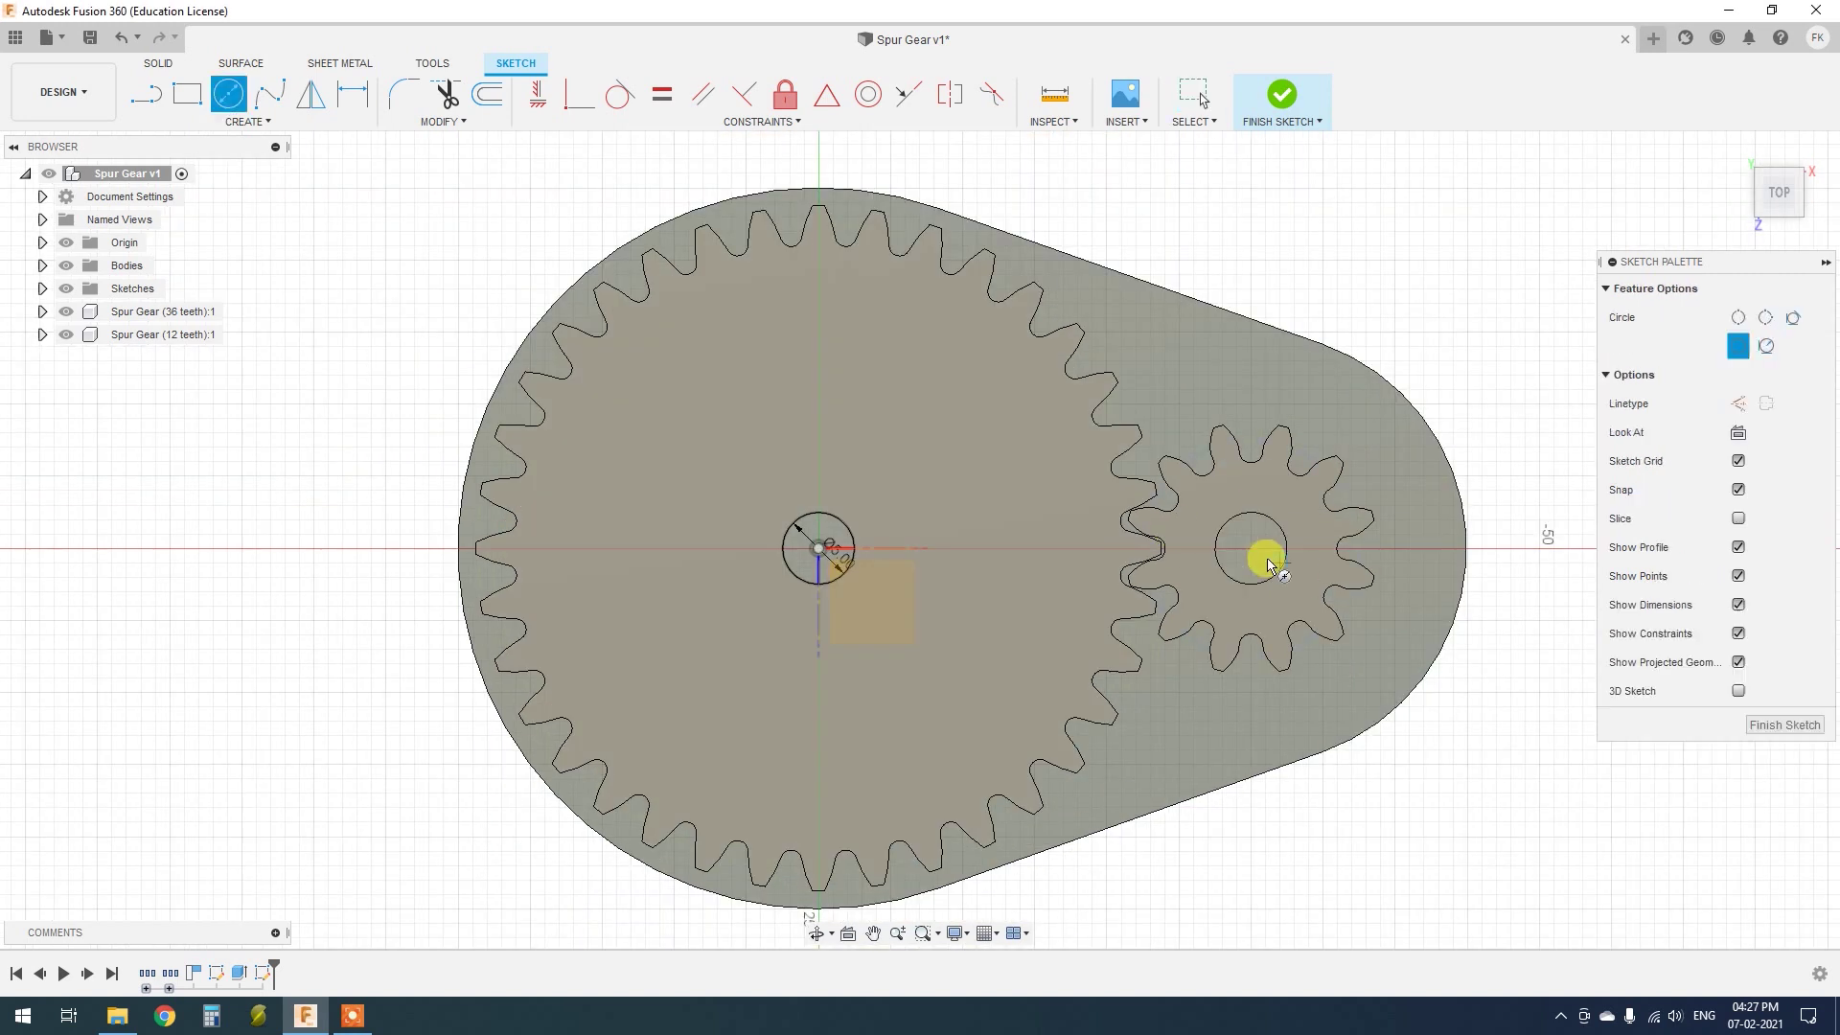
{"action": "key", "text": "Return"}
{"action": "scroll", "coordinate": [1270, 563], "scroll_direction": "up", "scroll_amount": 3}
Offset the small gear's bore circle 0.2 mm inward
{"action": "key", "text": "o"}
{"action": "left_click", "coordinate": [1277, 531]}
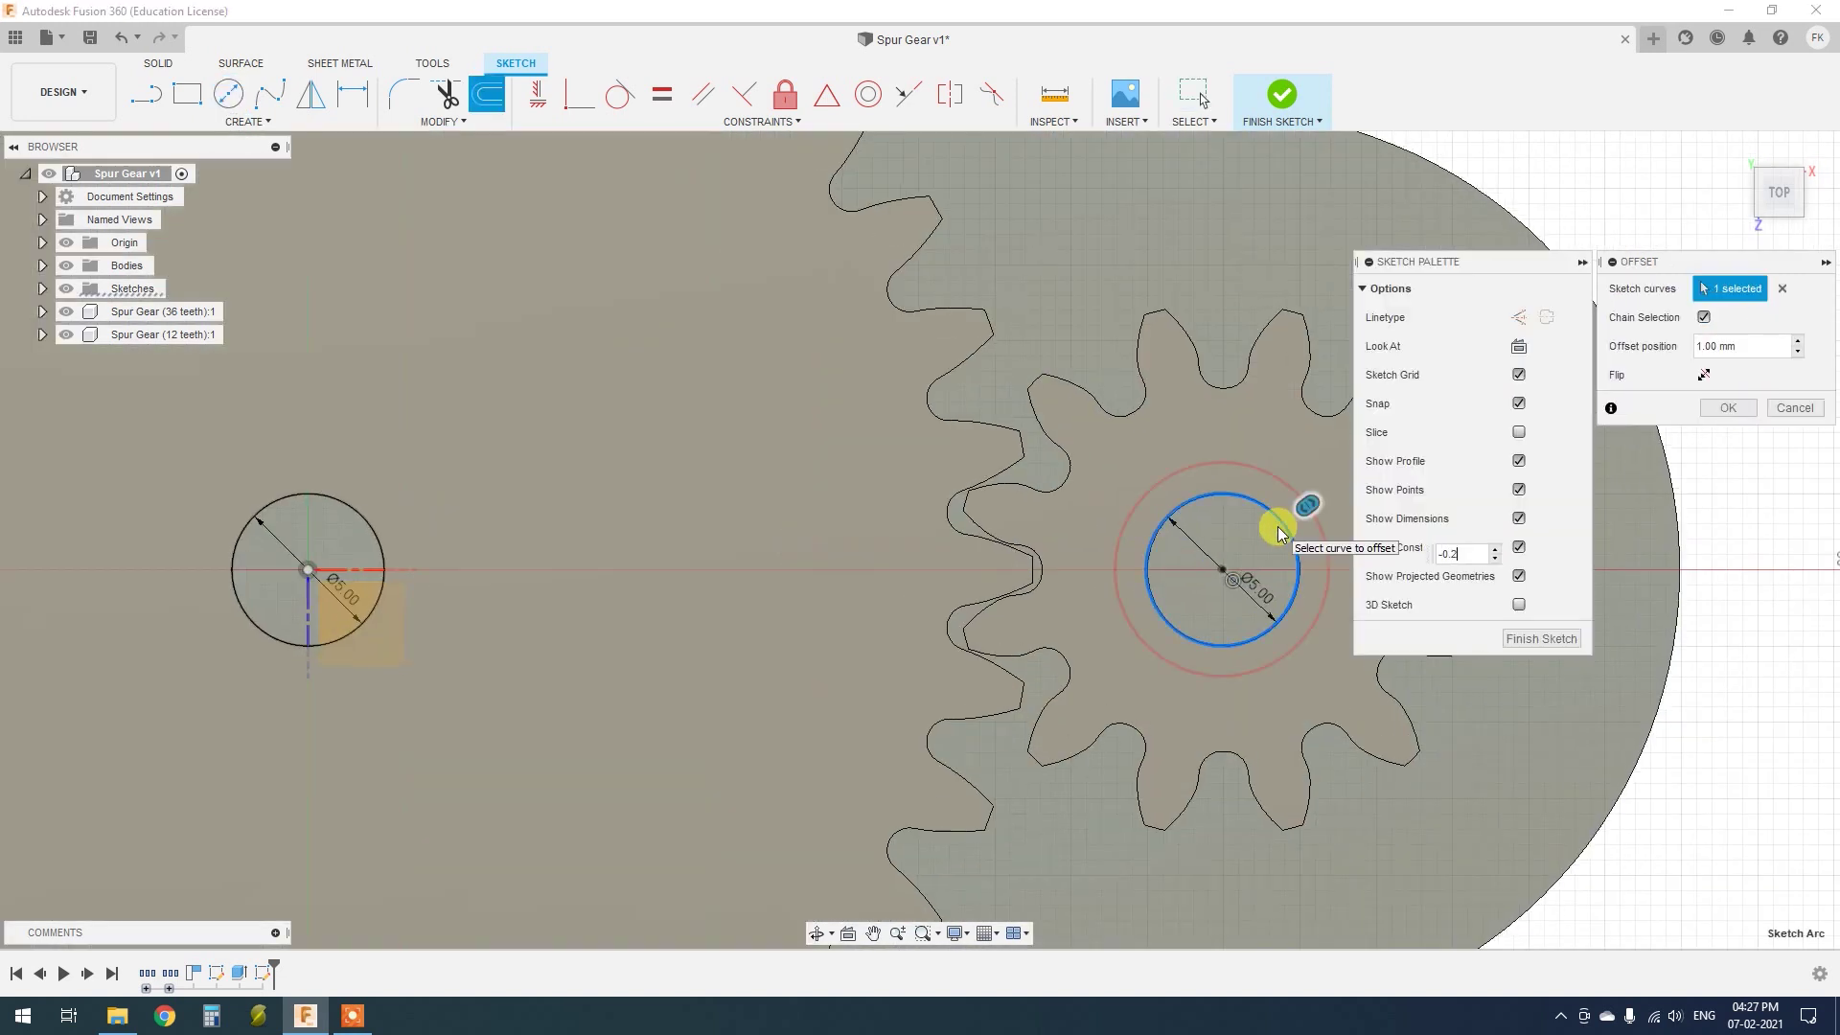
{"action": "key", "text": "Return"}
{"action": "scroll", "coordinate": [422, 532], "scroll_direction": "up", "scroll_amount": 2}
Offset the large gear's 5 mm circle by 0.2 mm clearance and hide both gear components
{"action": "key", "text": "o"}
{"action": "left_click", "coordinate": [422, 532]}
{"action": "type", "text": "0.2"}
{"action": "key", "text": "Return"}
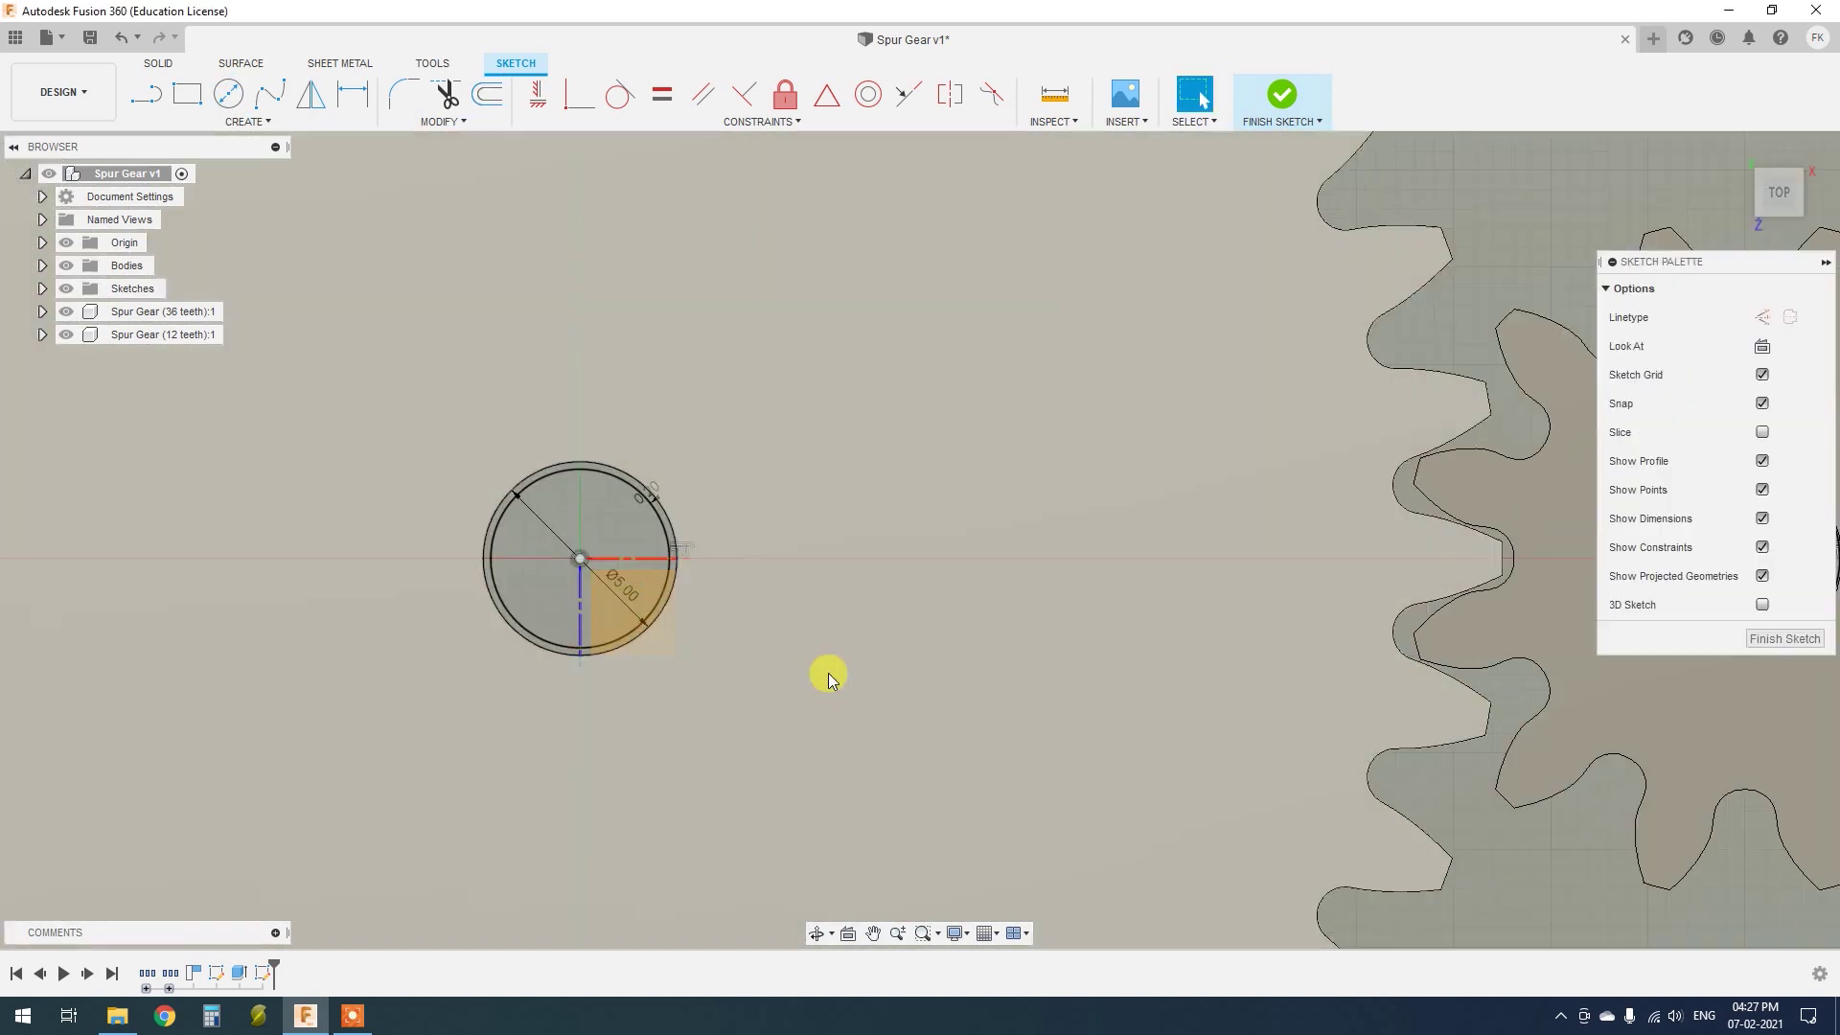
{"action": "scroll", "coordinate": [959, 661], "scroll_direction": "down", "scroll_amount": 3}
{"action": "scroll", "coordinate": [1397, 596], "scroll_direction": "up", "scroll_amount": 3}
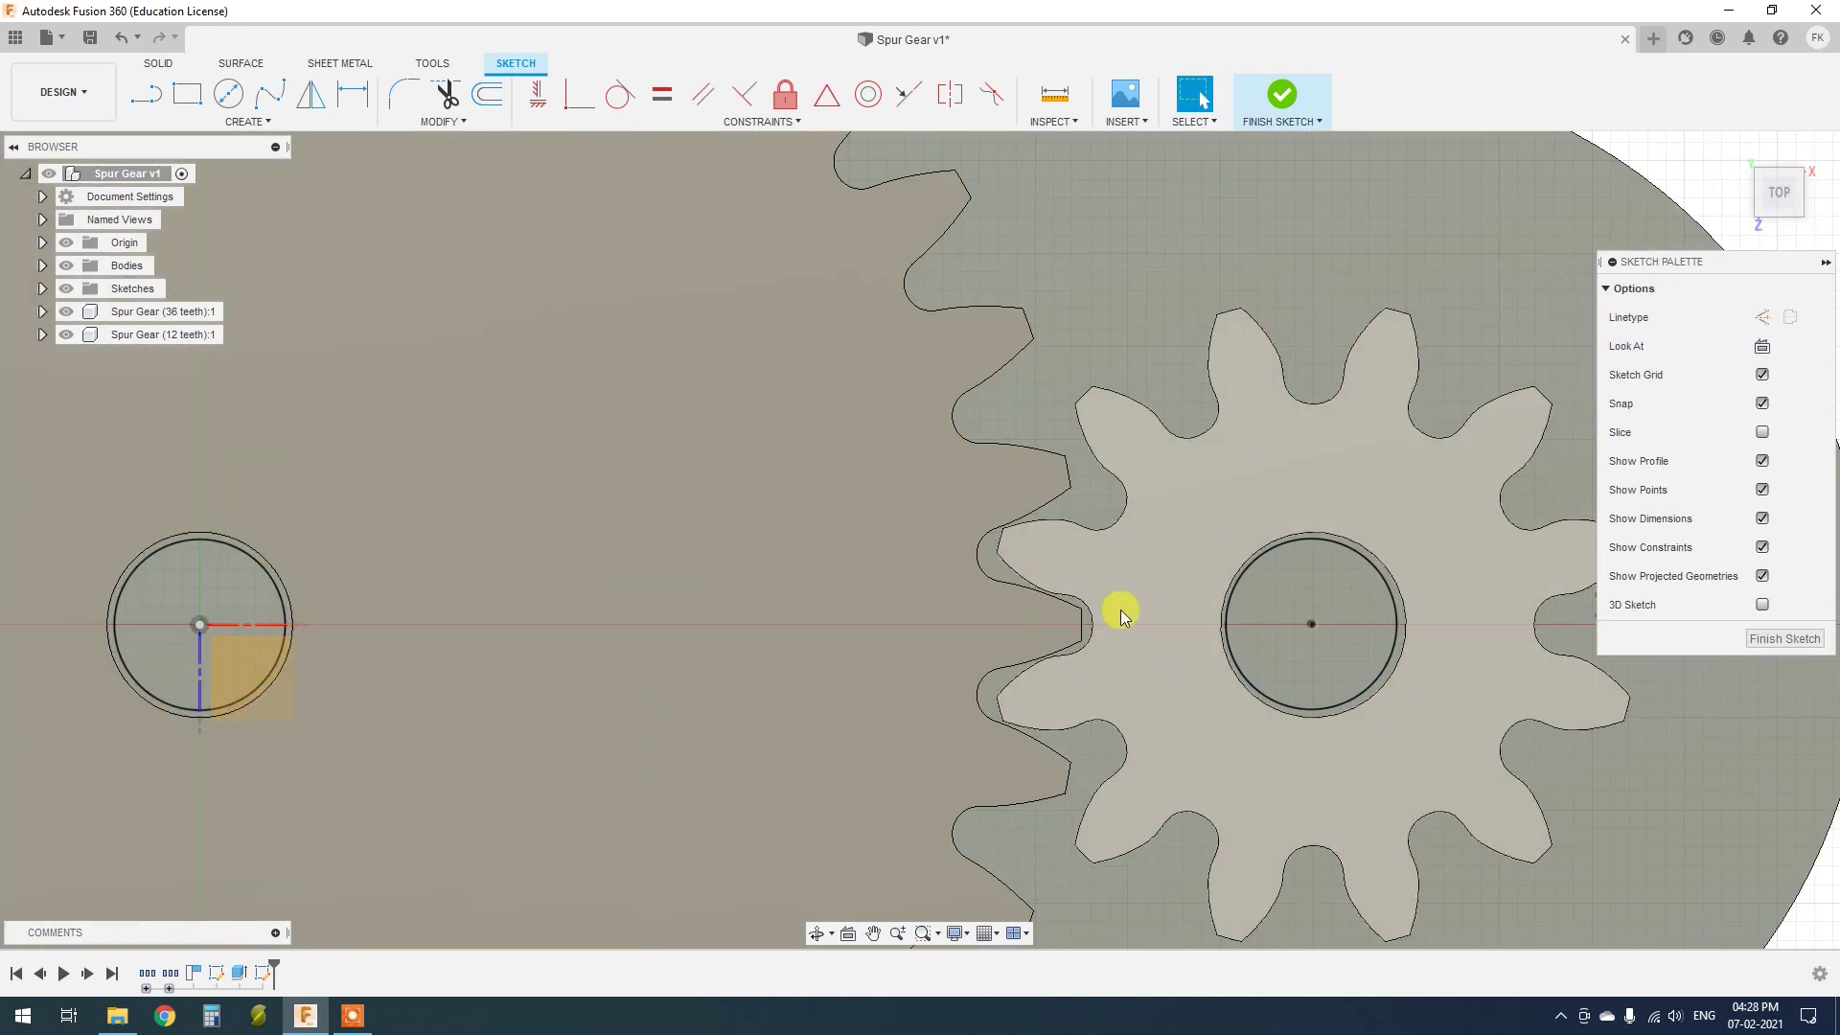
{"action": "left_click", "coordinate": [144, 311]}
{"action": "left_click", "coordinate": [144, 335], "text": "shift"}
Offset the pin circles into a 5 mm ring at the small gear and 10 mm ring at the large gear
{"action": "key", "text": "v"}
{"action": "scroll", "coordinate": [625, 594], "scroll_direction": "down", "scroll_amount": 3}
{"action": "left_click", "coordinate": [1049, 634]}
{"action": "type", "text": "o"}
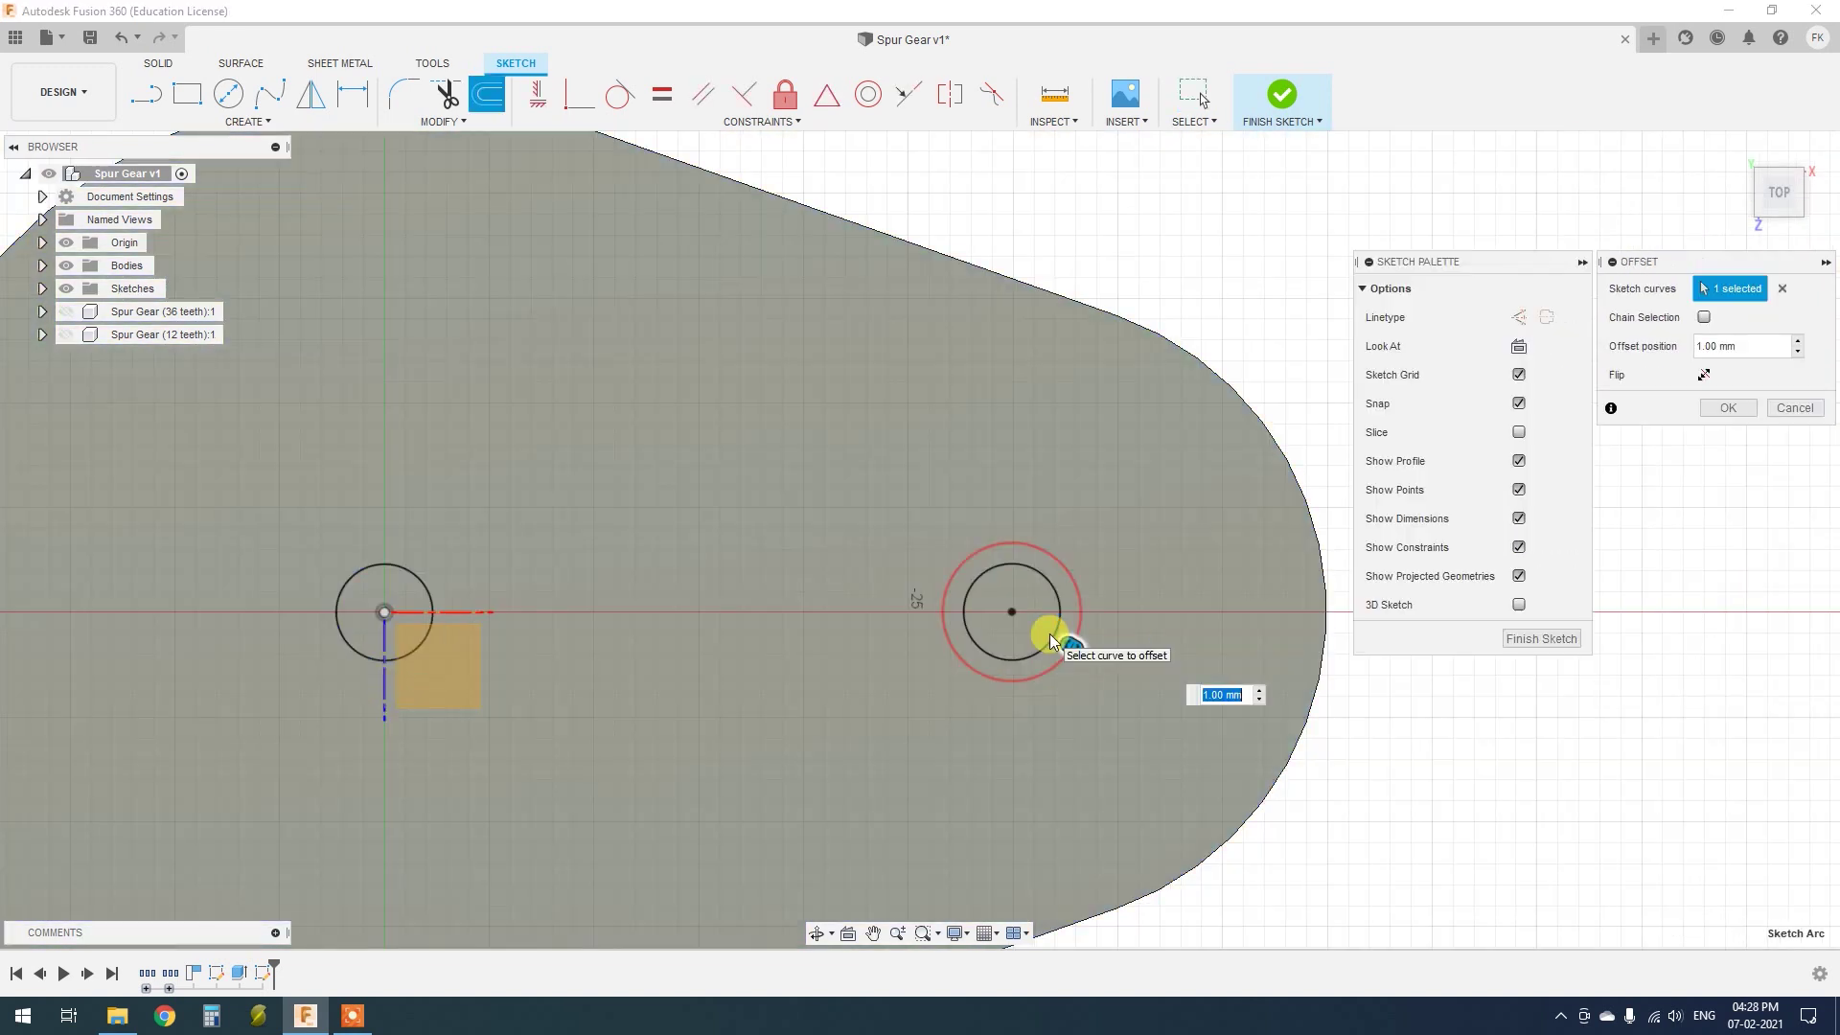
{"action": "type", "text": "5"}
{"action": "key", "text": "Return"}
{"action": "scroll", "coordinate": [1050, 634], "scroll_direction": "down", "scroll_amount": 3}
{"action": "scroll", "coordinate": [885, 634], "scroll_direction": "up", "scroll_amount": 3}
{"action": "left_click", "coordinate": [826, 632]}
{"action": "type", "text": "o10"}
{"action": "key", "text": "Return"}
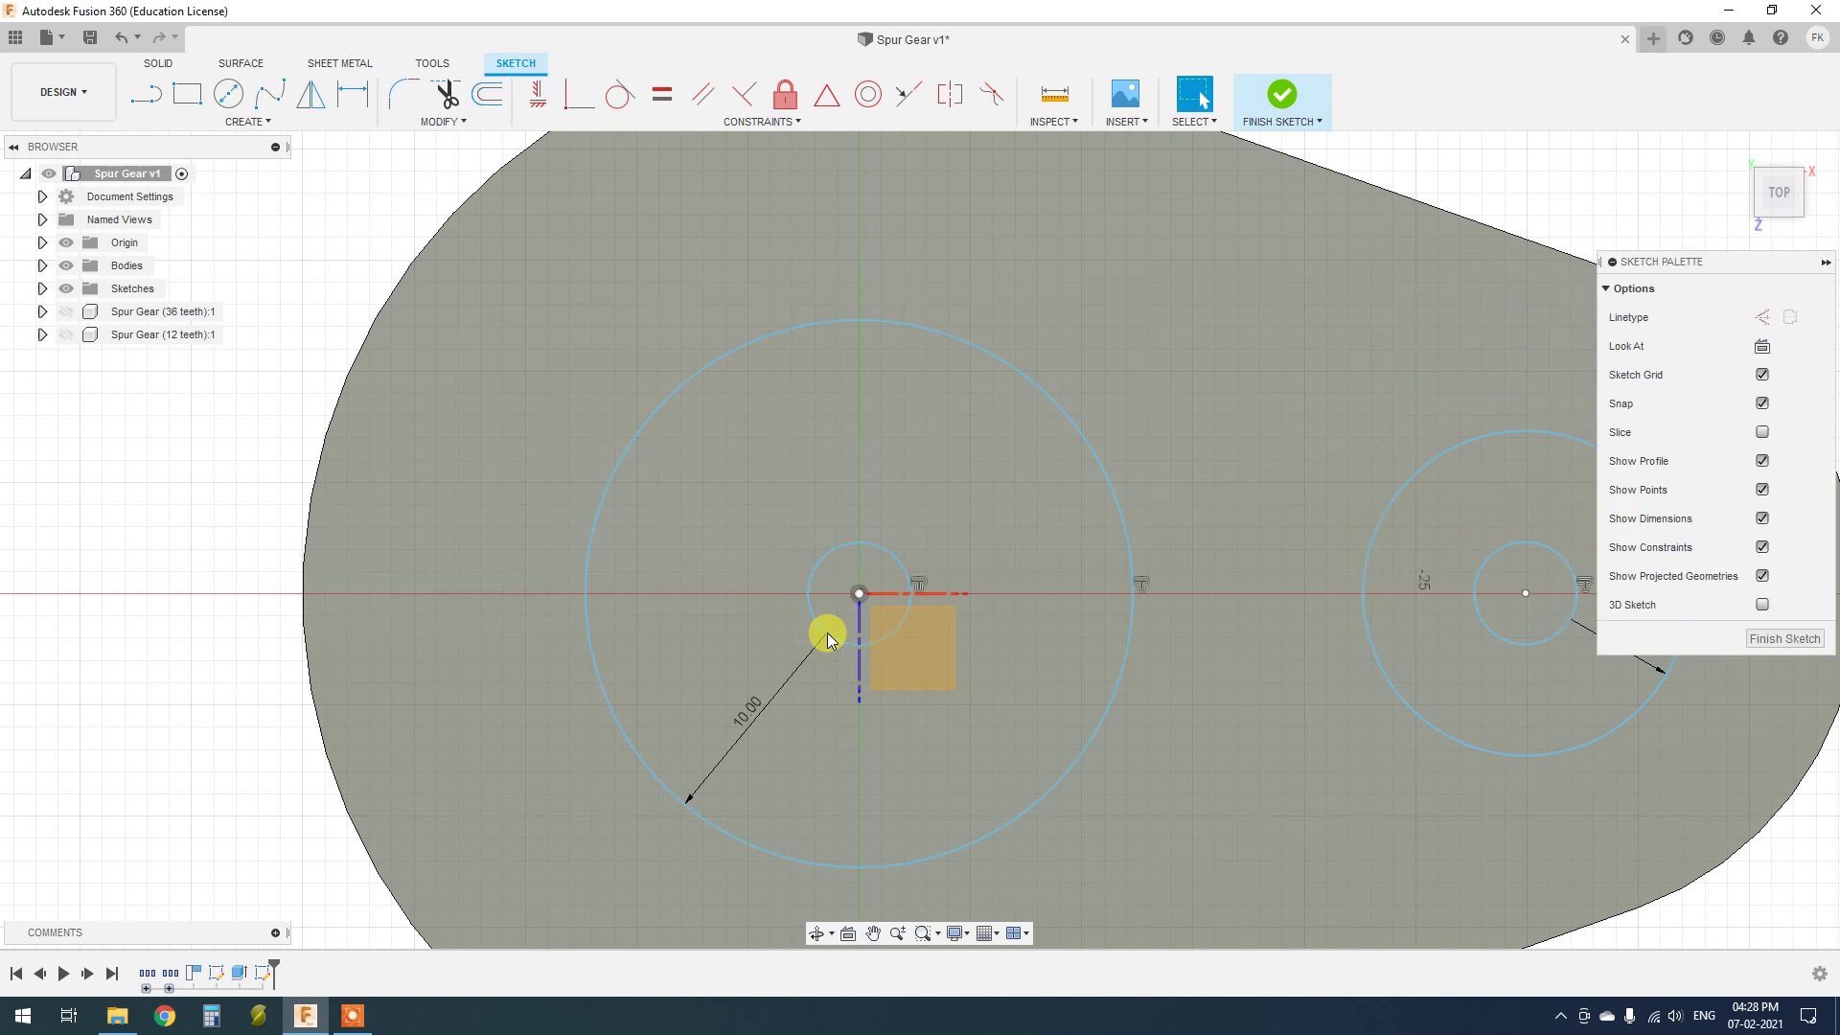
Extrude both gear-centre pin circles 10 mm from the base
{"action": "left_click", "coordinate": [1740, 152]}
{"action": "left_click", "coordinate": [1740, 152]}
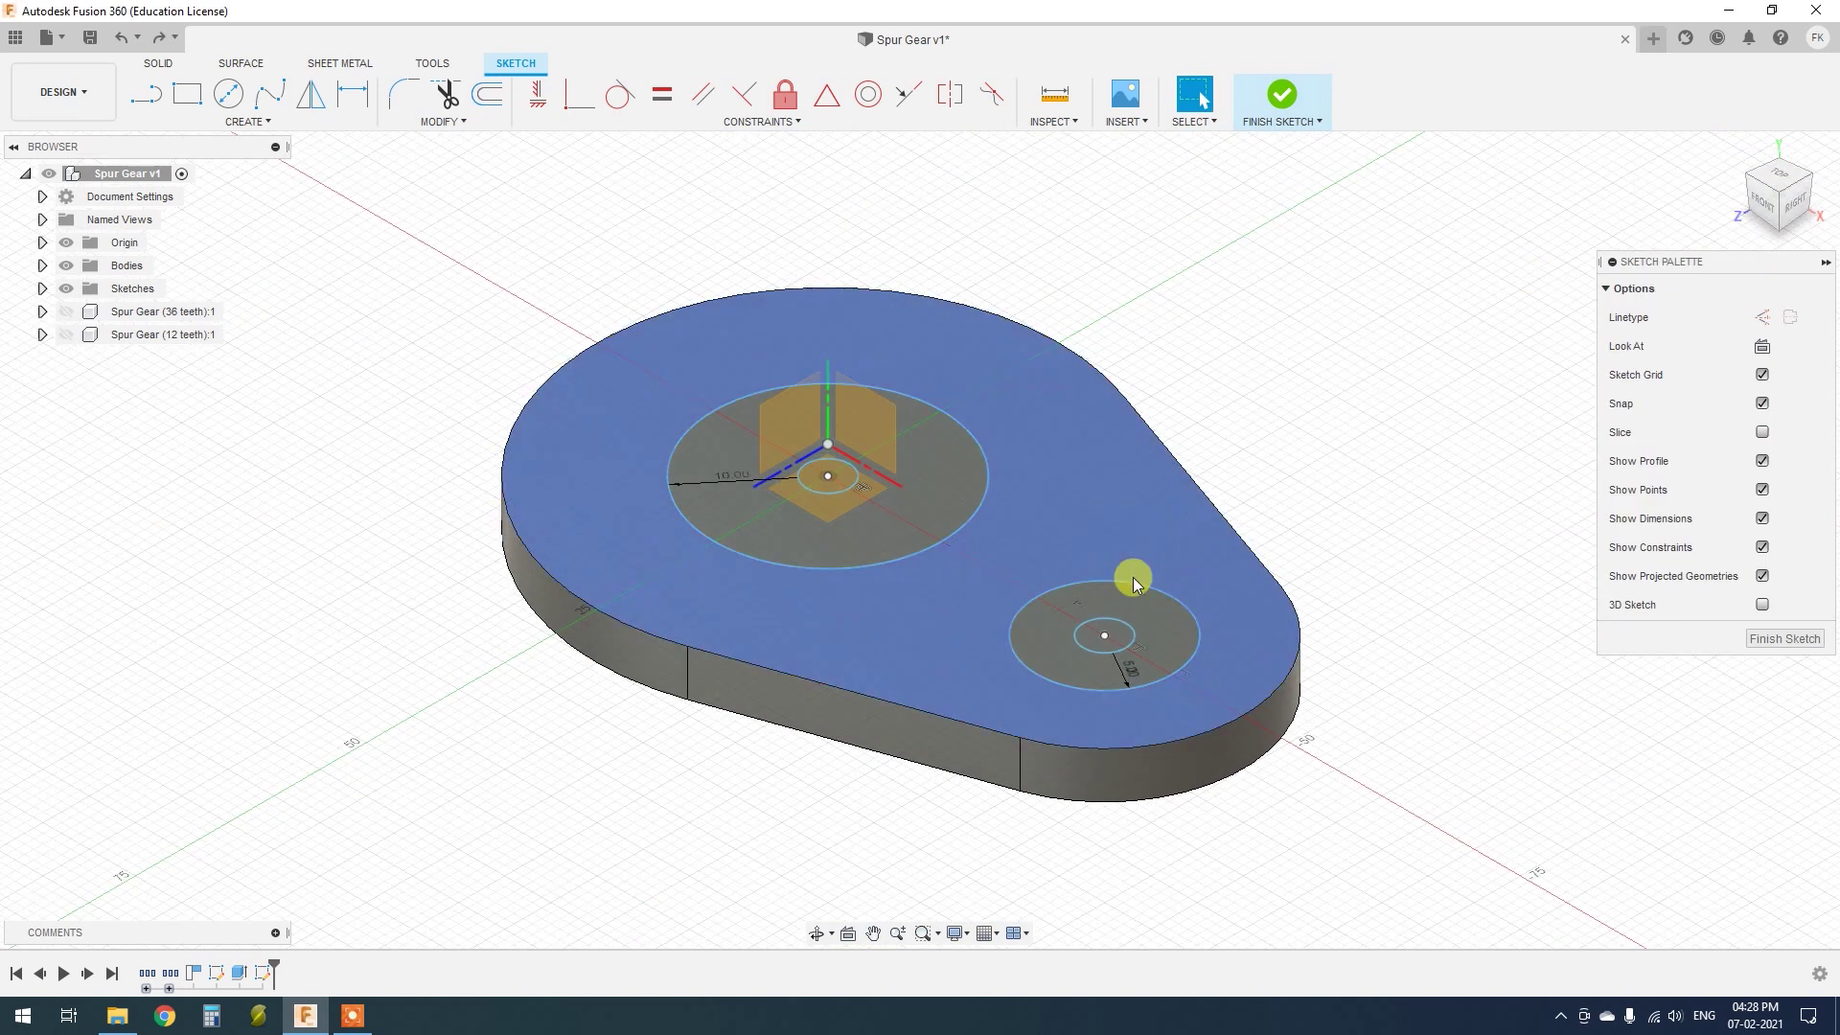
{"action": "left_click", "coordinate": [1097, 647]}
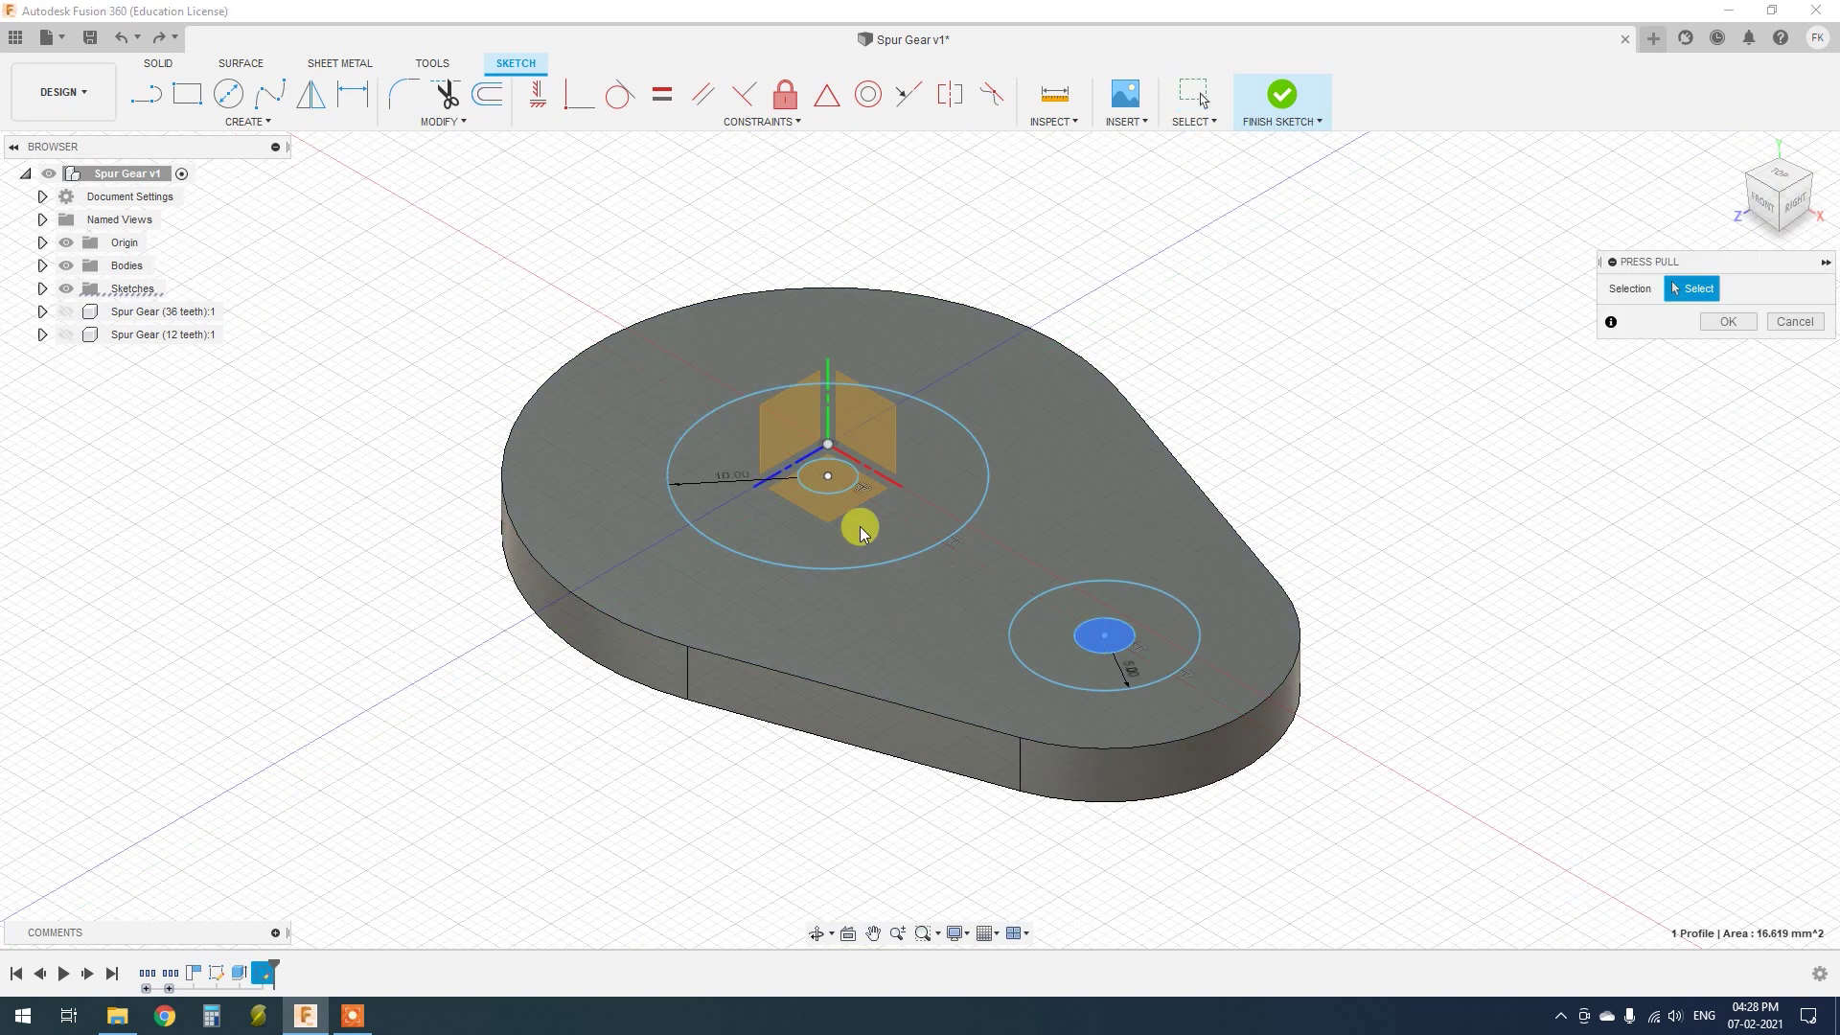
{"action": "key", "text": "e"}
{"action": "left_click", "coordinate": [822, 484]}
{"action": "type", "text": "10"}
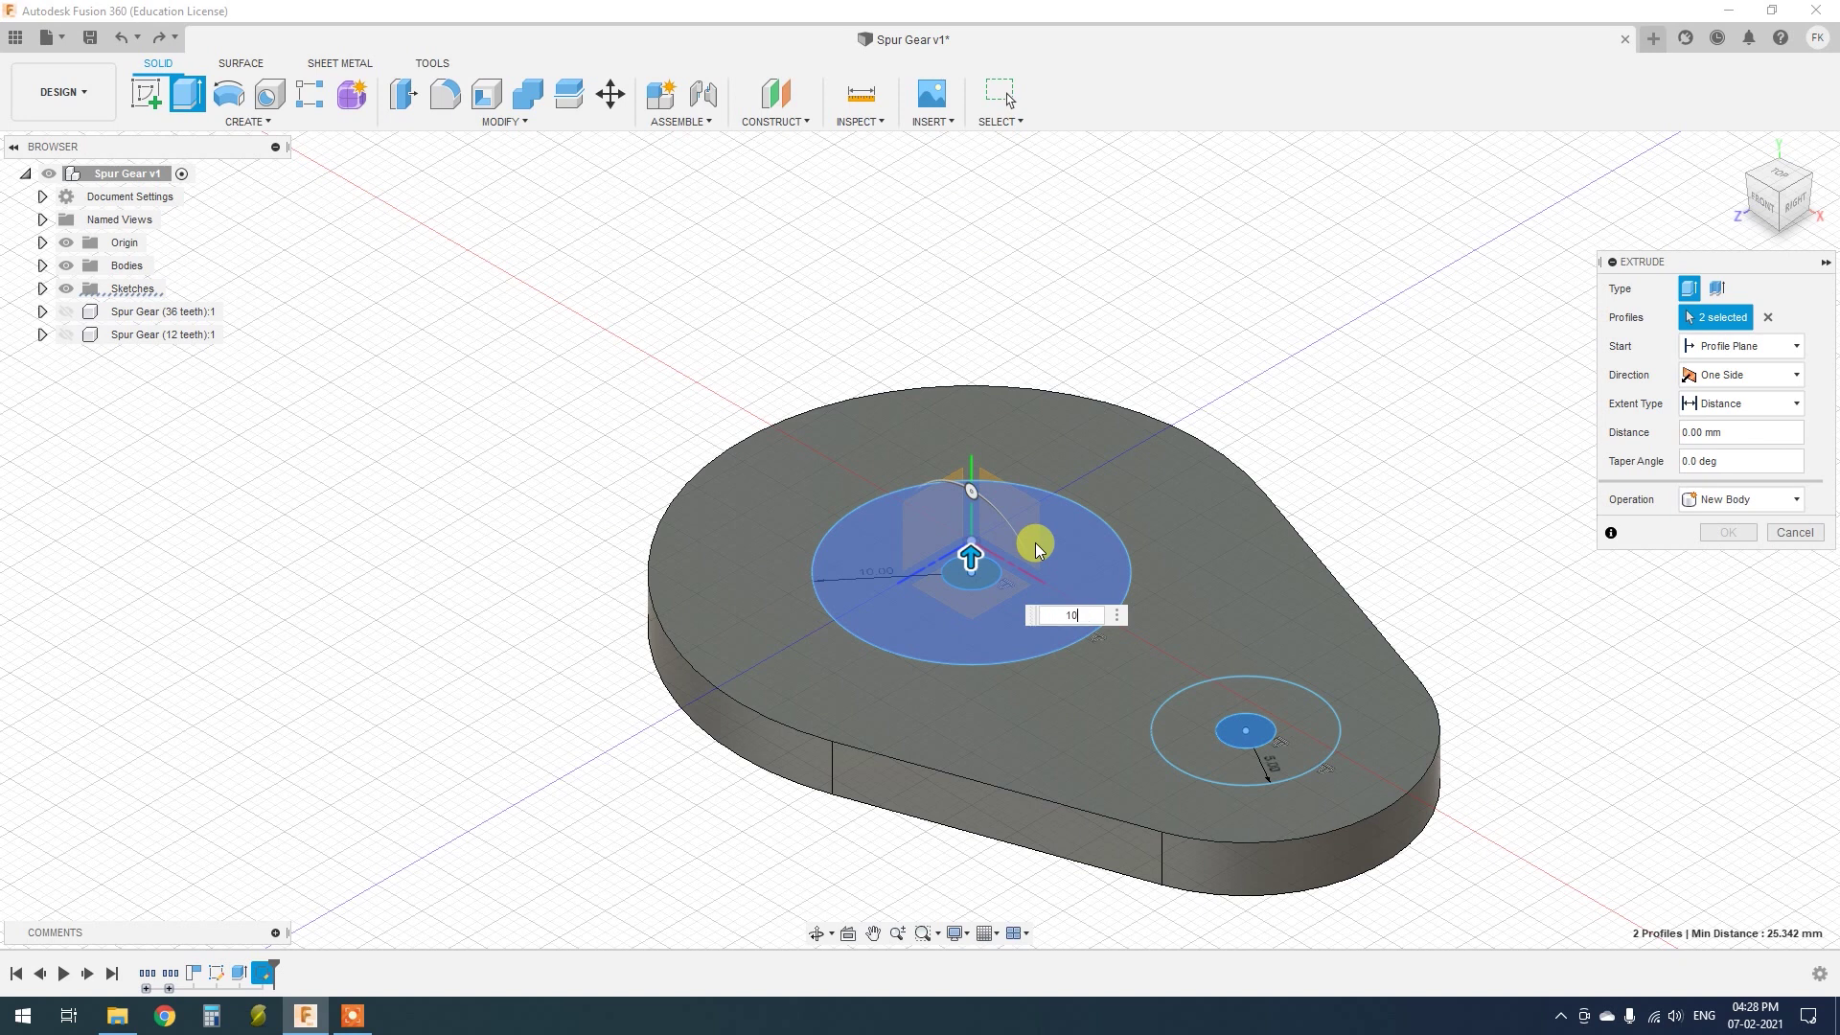
{"action": "key", "text": "Return"}
Extrude the rings around both pins 3 mm with Join to form collars
{"action": "key", "text": "q"}
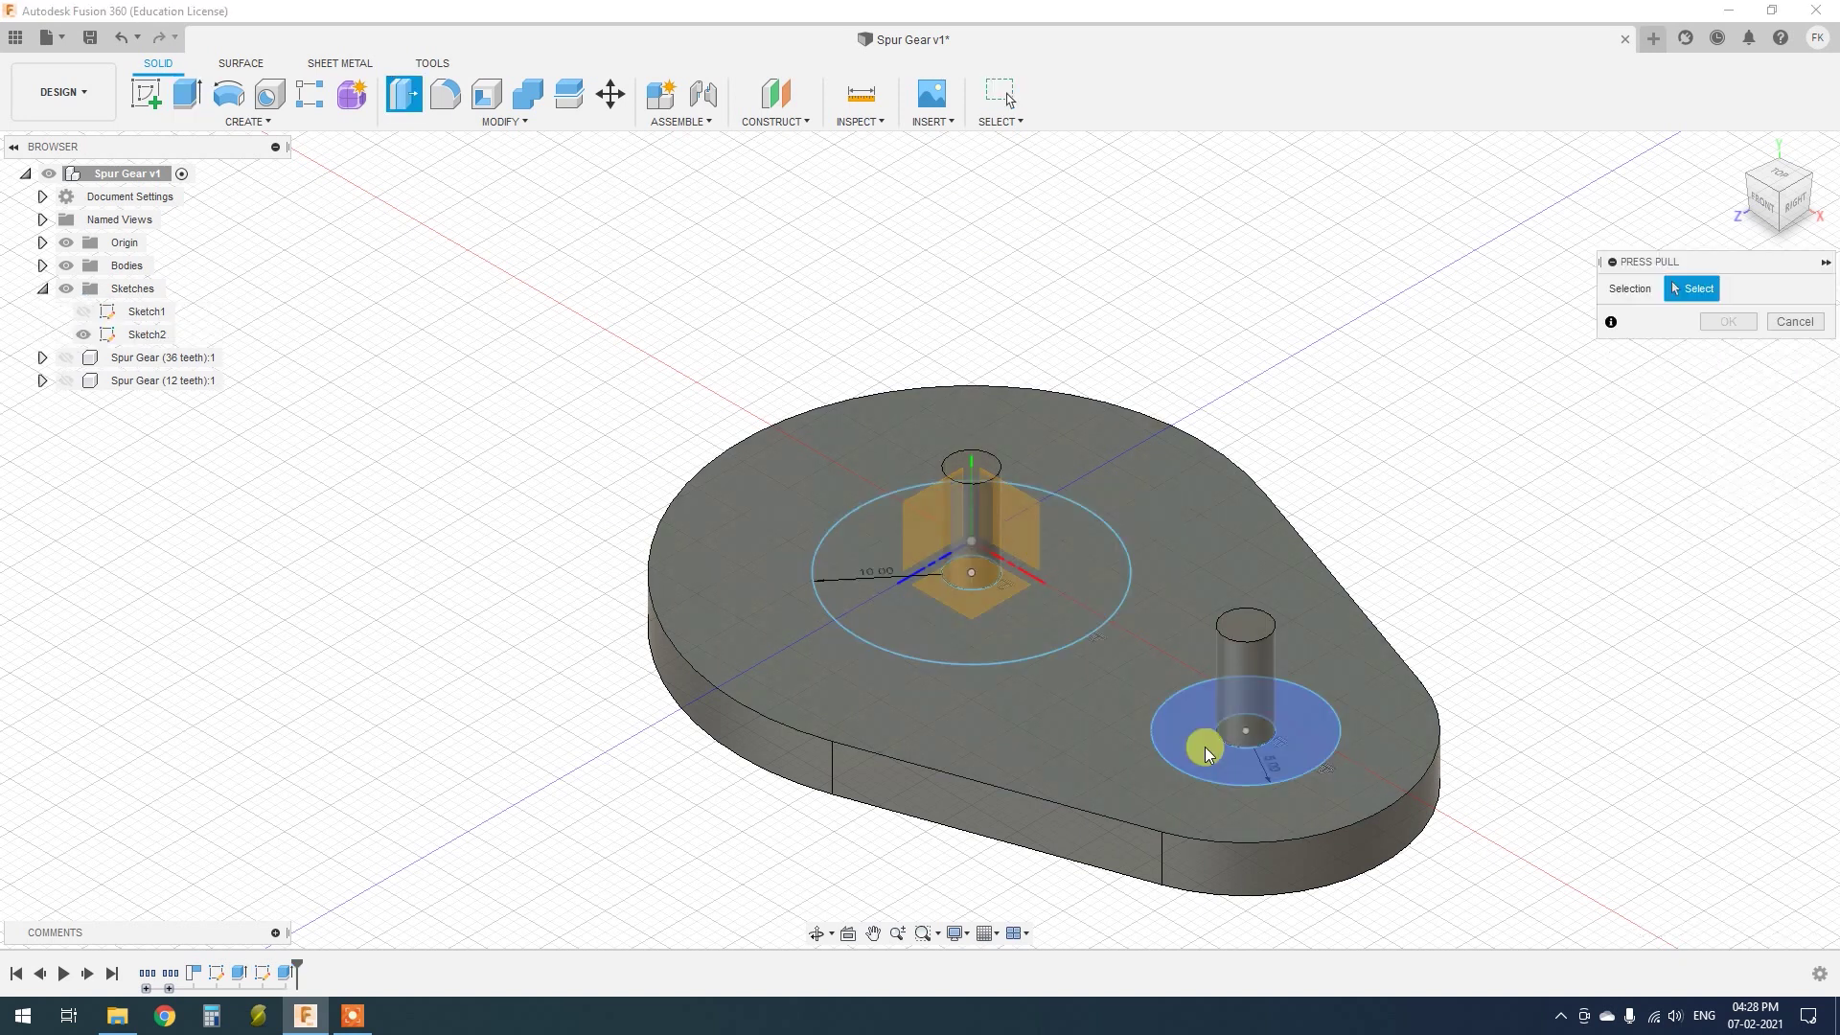
{"action": "left_click", "coordinate": [1205, 747]}
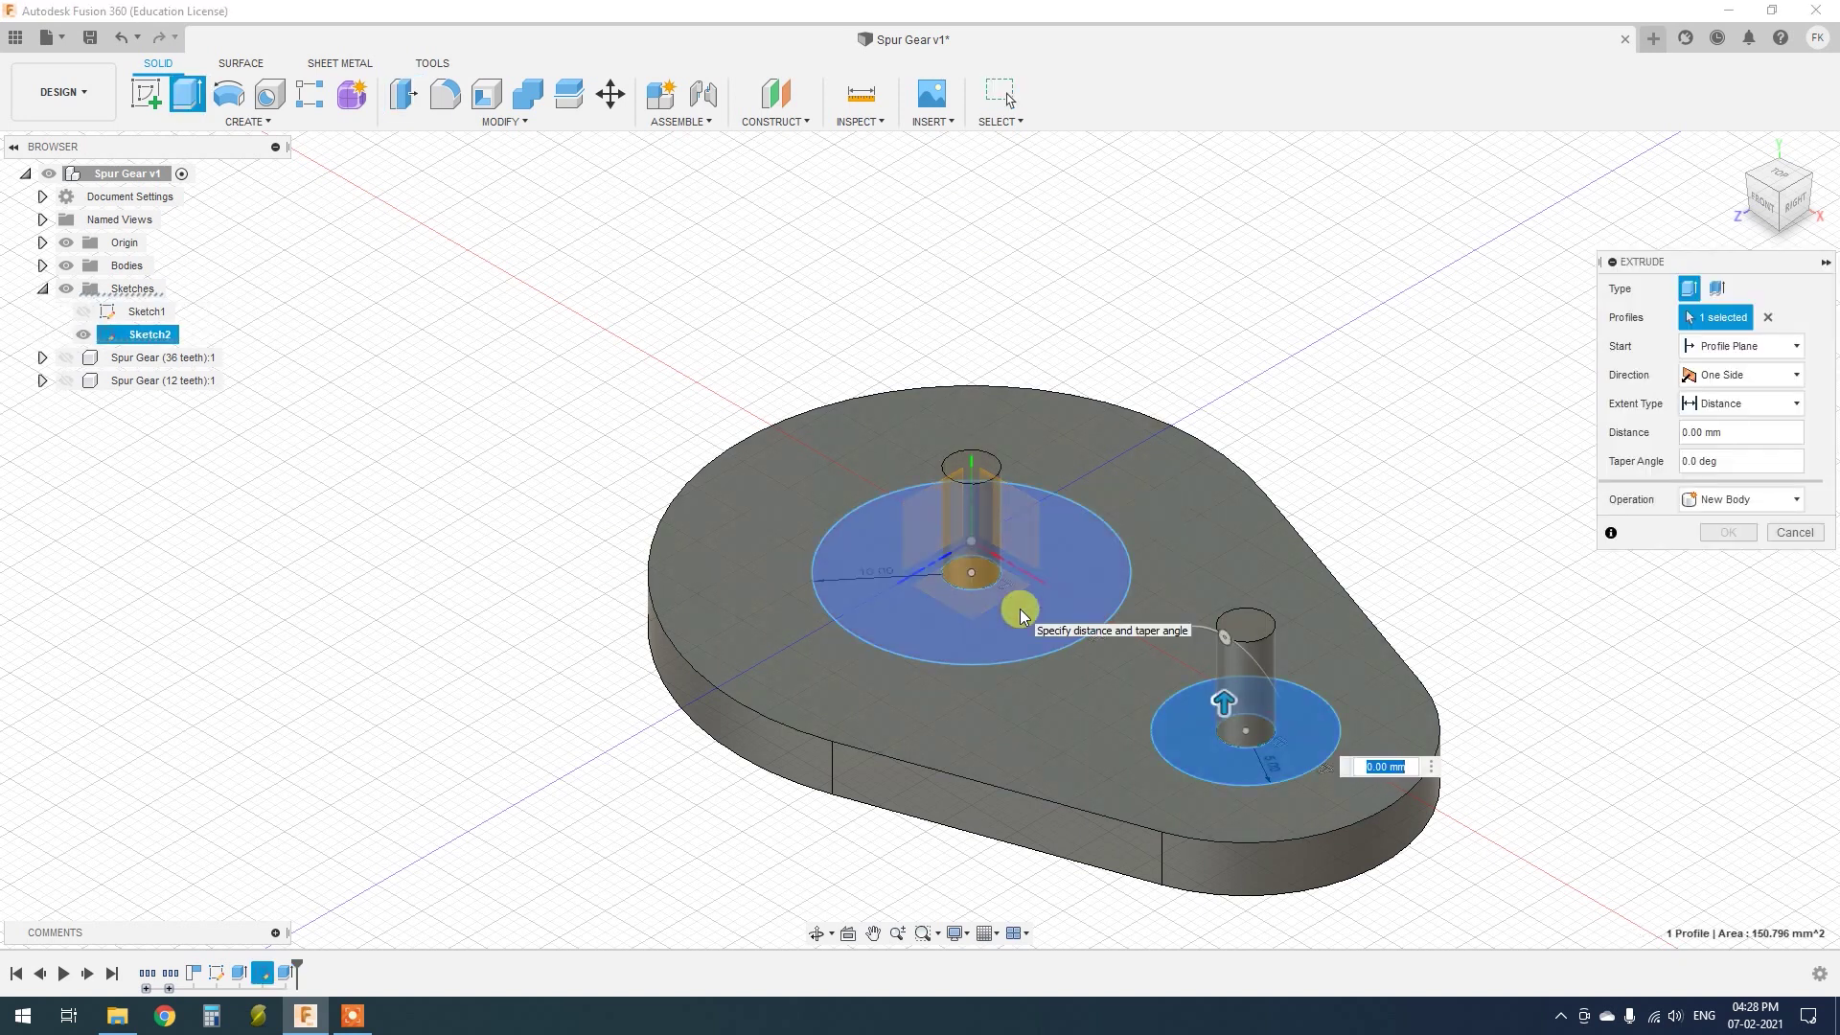
{"action": "left_click", "coordinate": [1021, 616]}
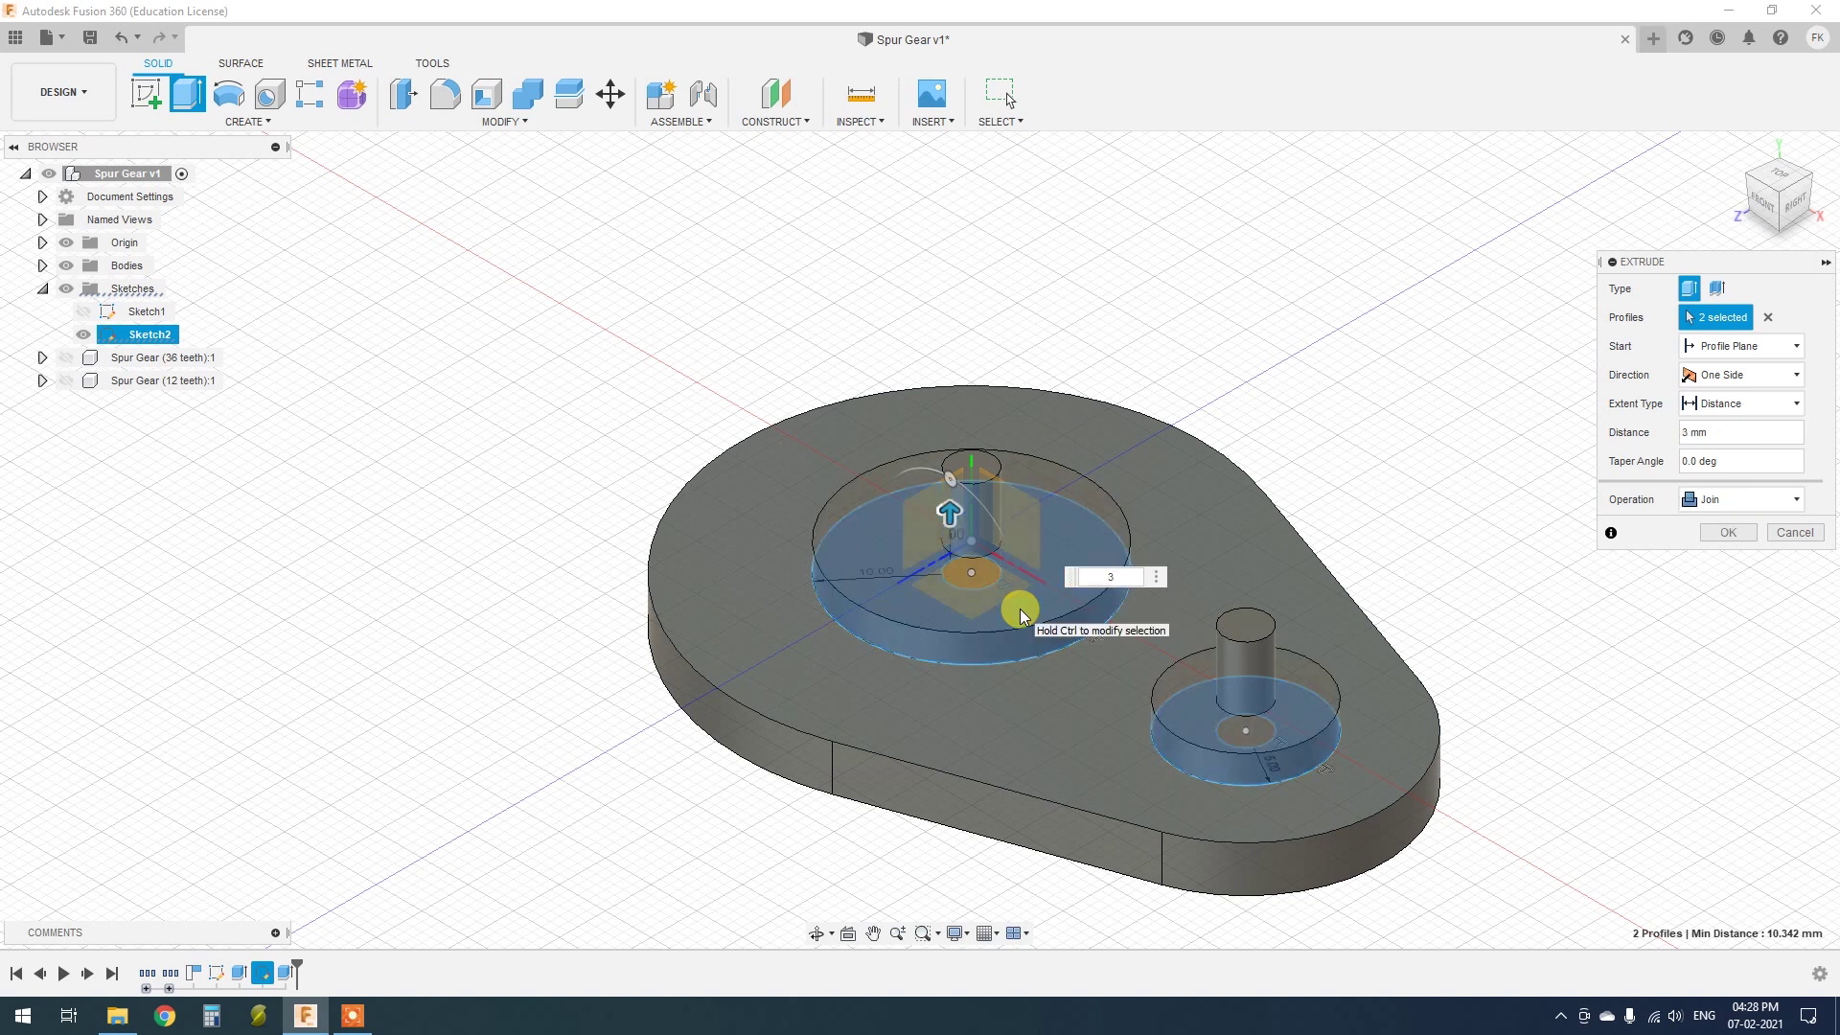
{"action": "key", "text": "Return"}
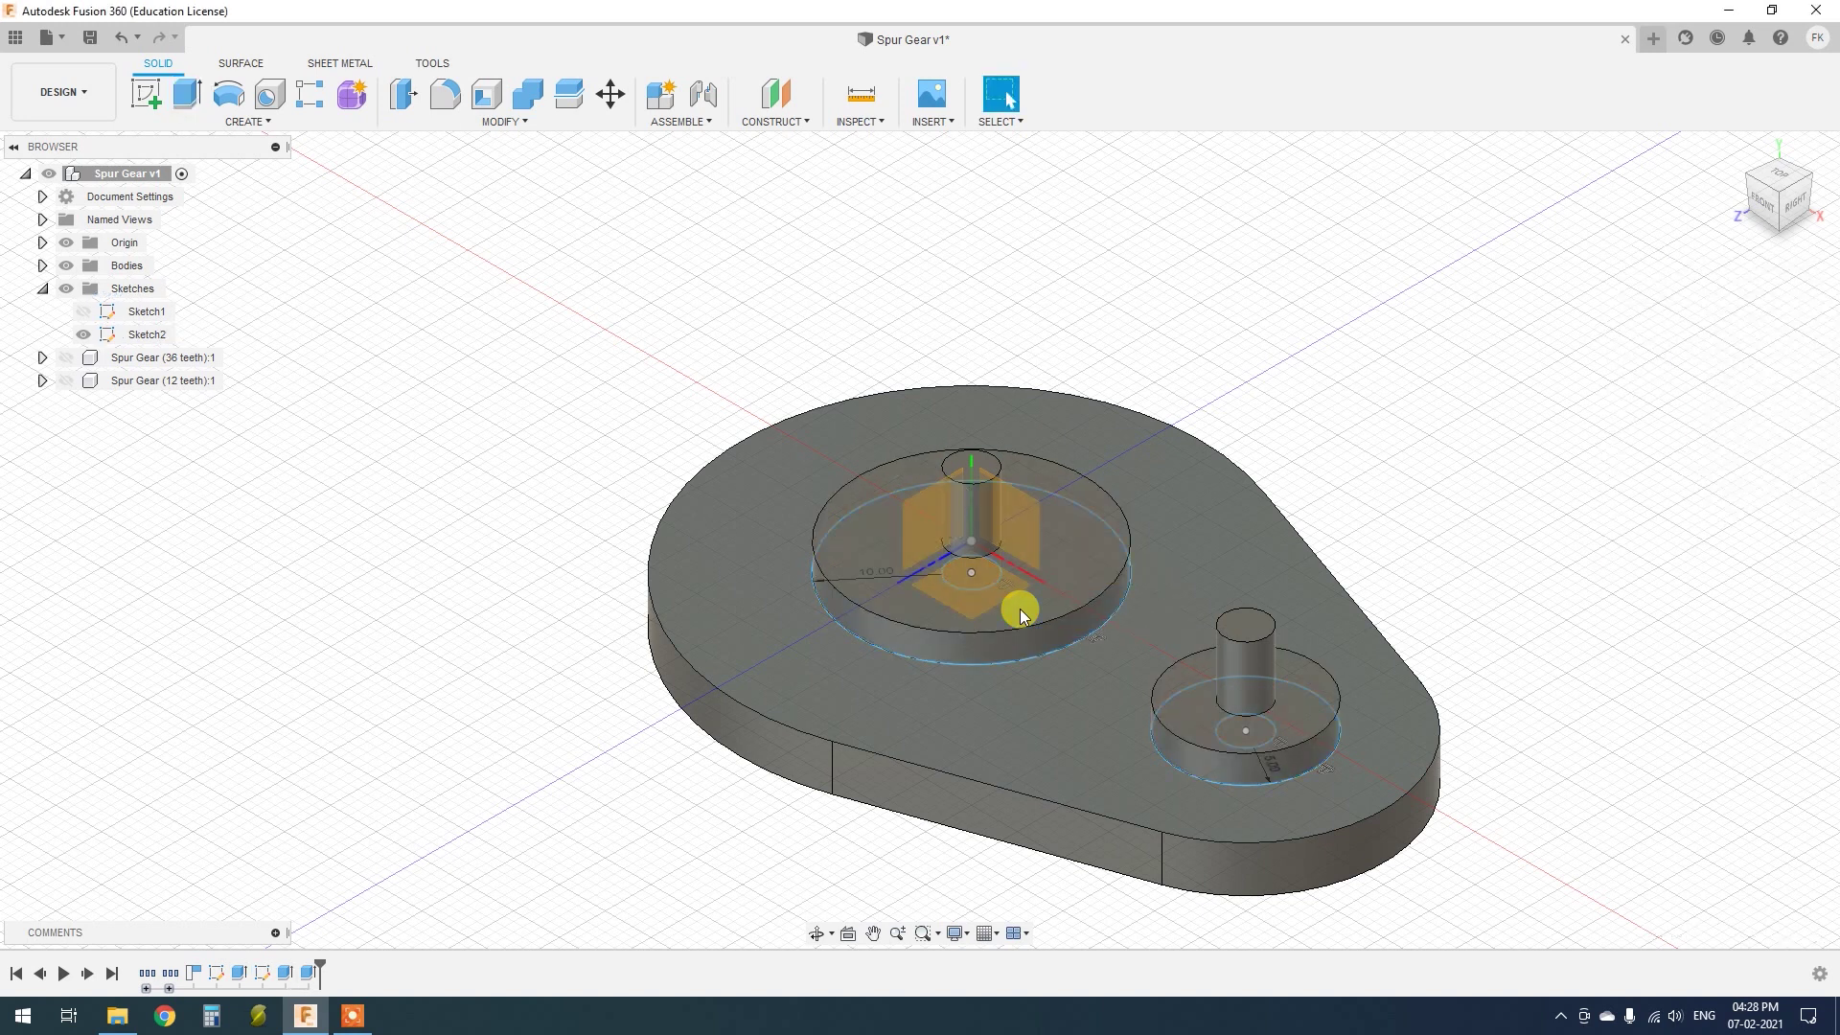
Make the 36-tooth and 12-tooth Spur Gear components visible again
{"action": "left_click", "coordinate": [42, 289]}
{"action": "left_click", "coordinate": [65, 311]}
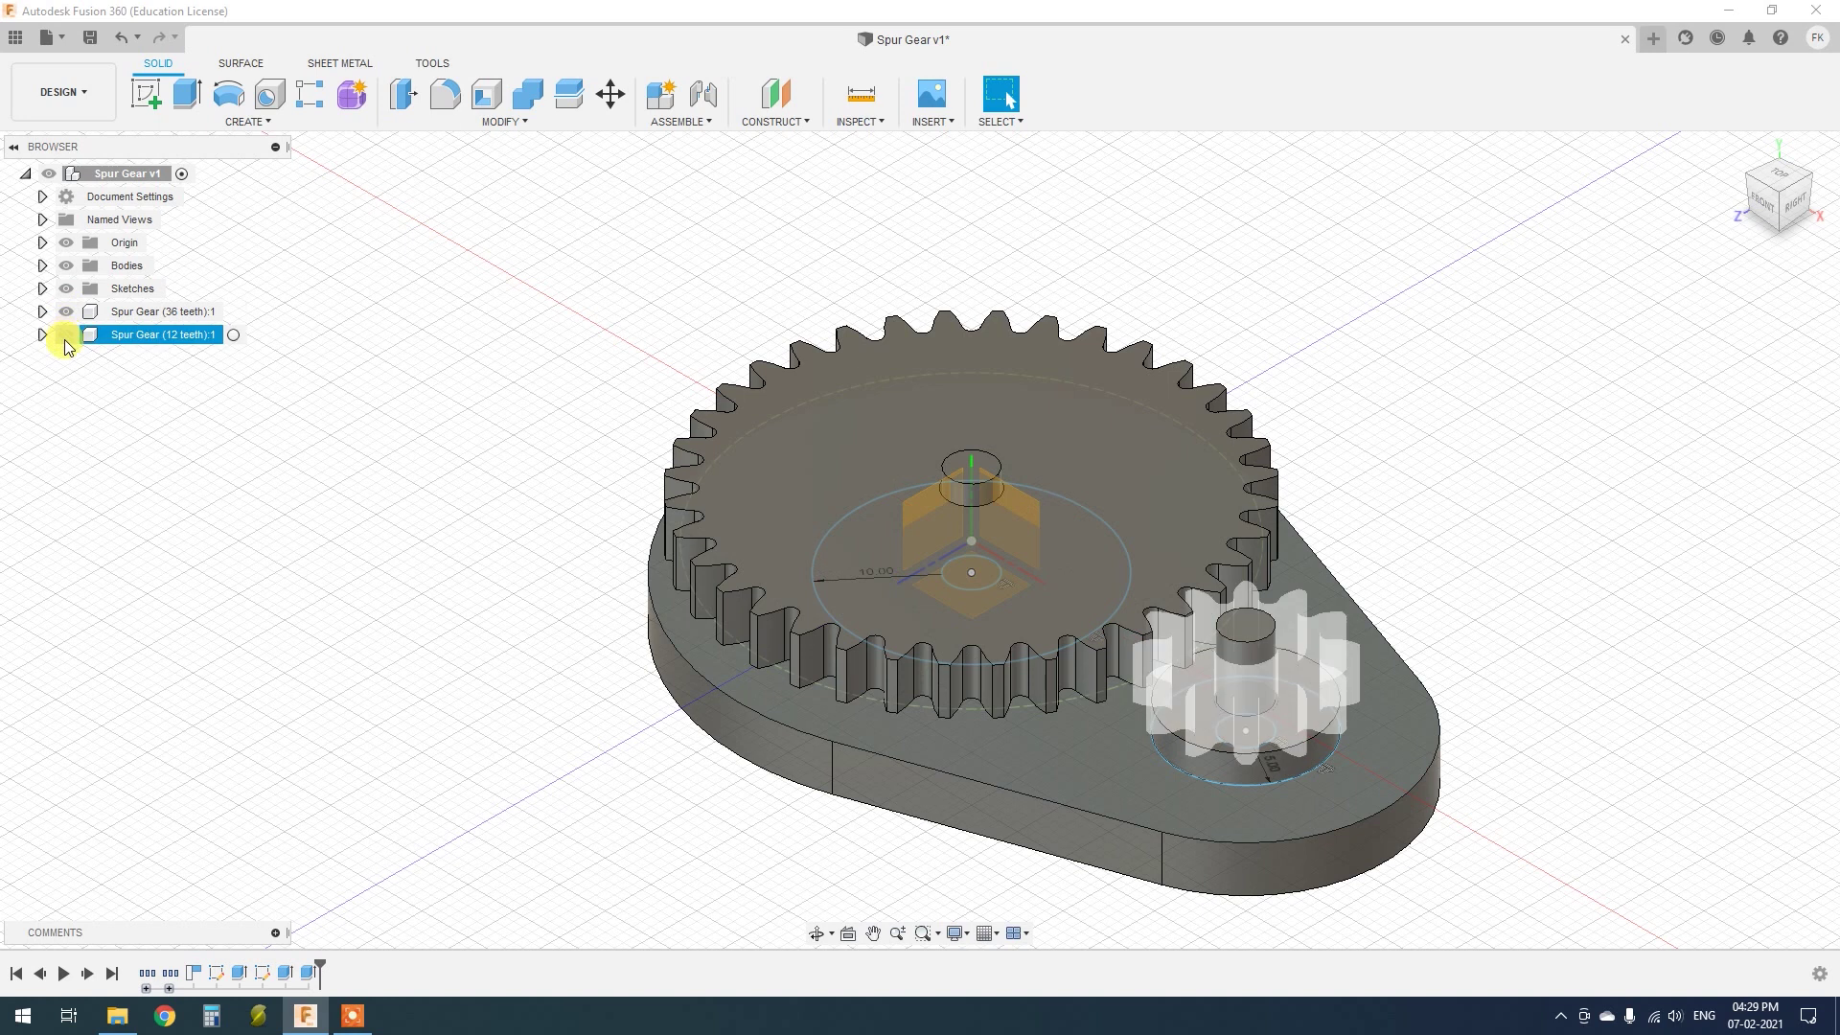
{"action": "left_click", "coordinate": [65, 335]}
{"action": "scroll", "coordinate": [1141, 542], "scroll_direction": "down", "scroll_amount": 3}
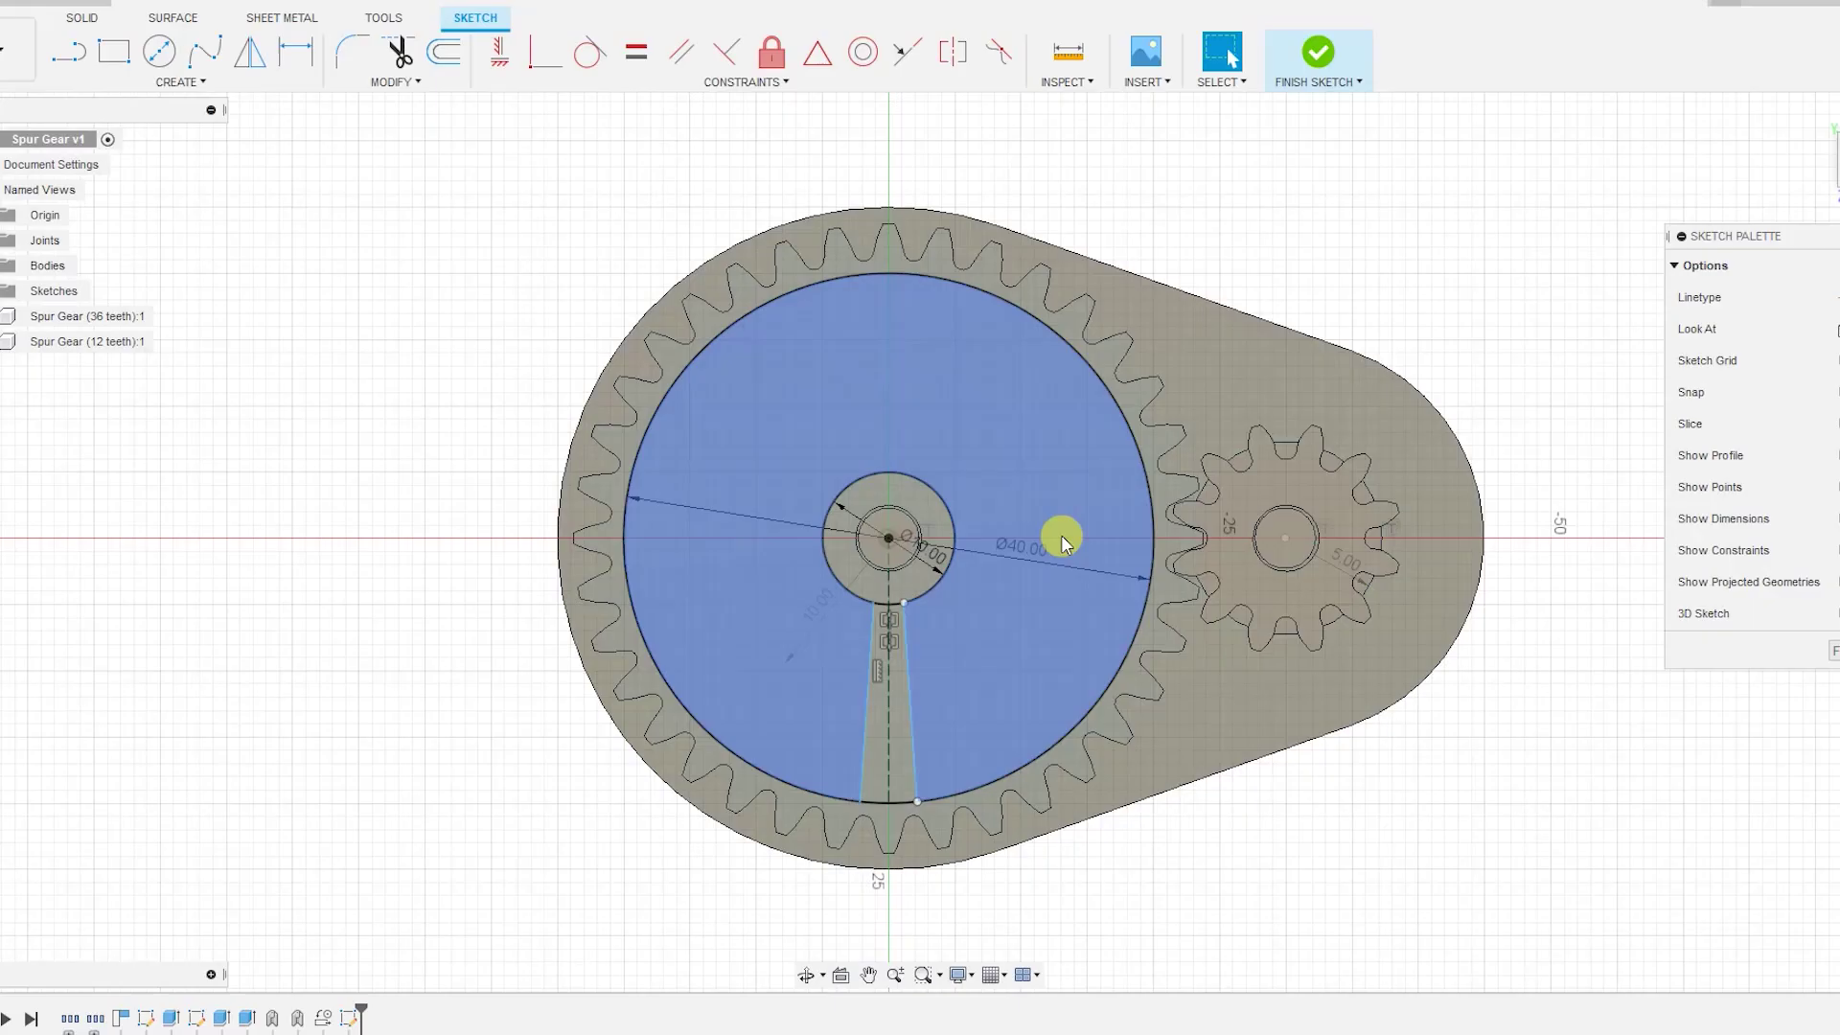
Circular-pattern the spoke lines three times around the large gear's centre and finish the sketch
{"action": "type", "text": "scirc"}
{"action": "left_click", "coordinate": [1112, 701]}
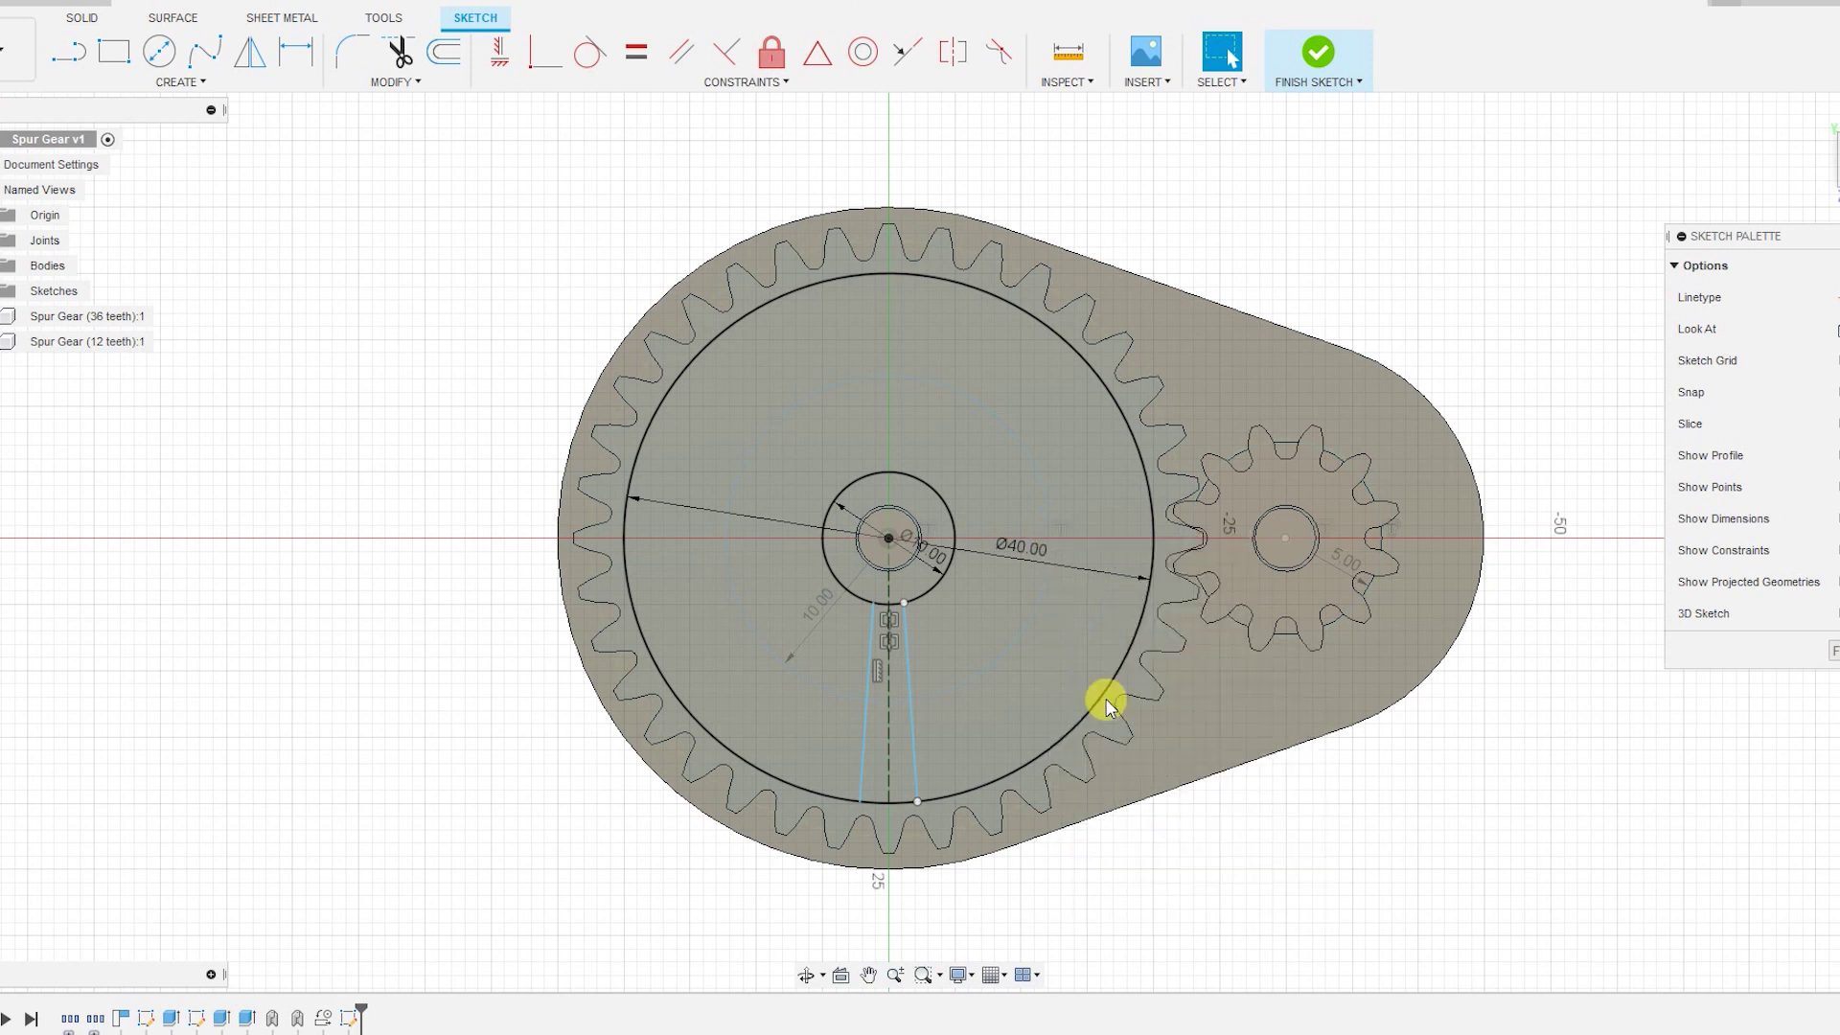
{"action": "left_click", "coordinate": [889, 539]}
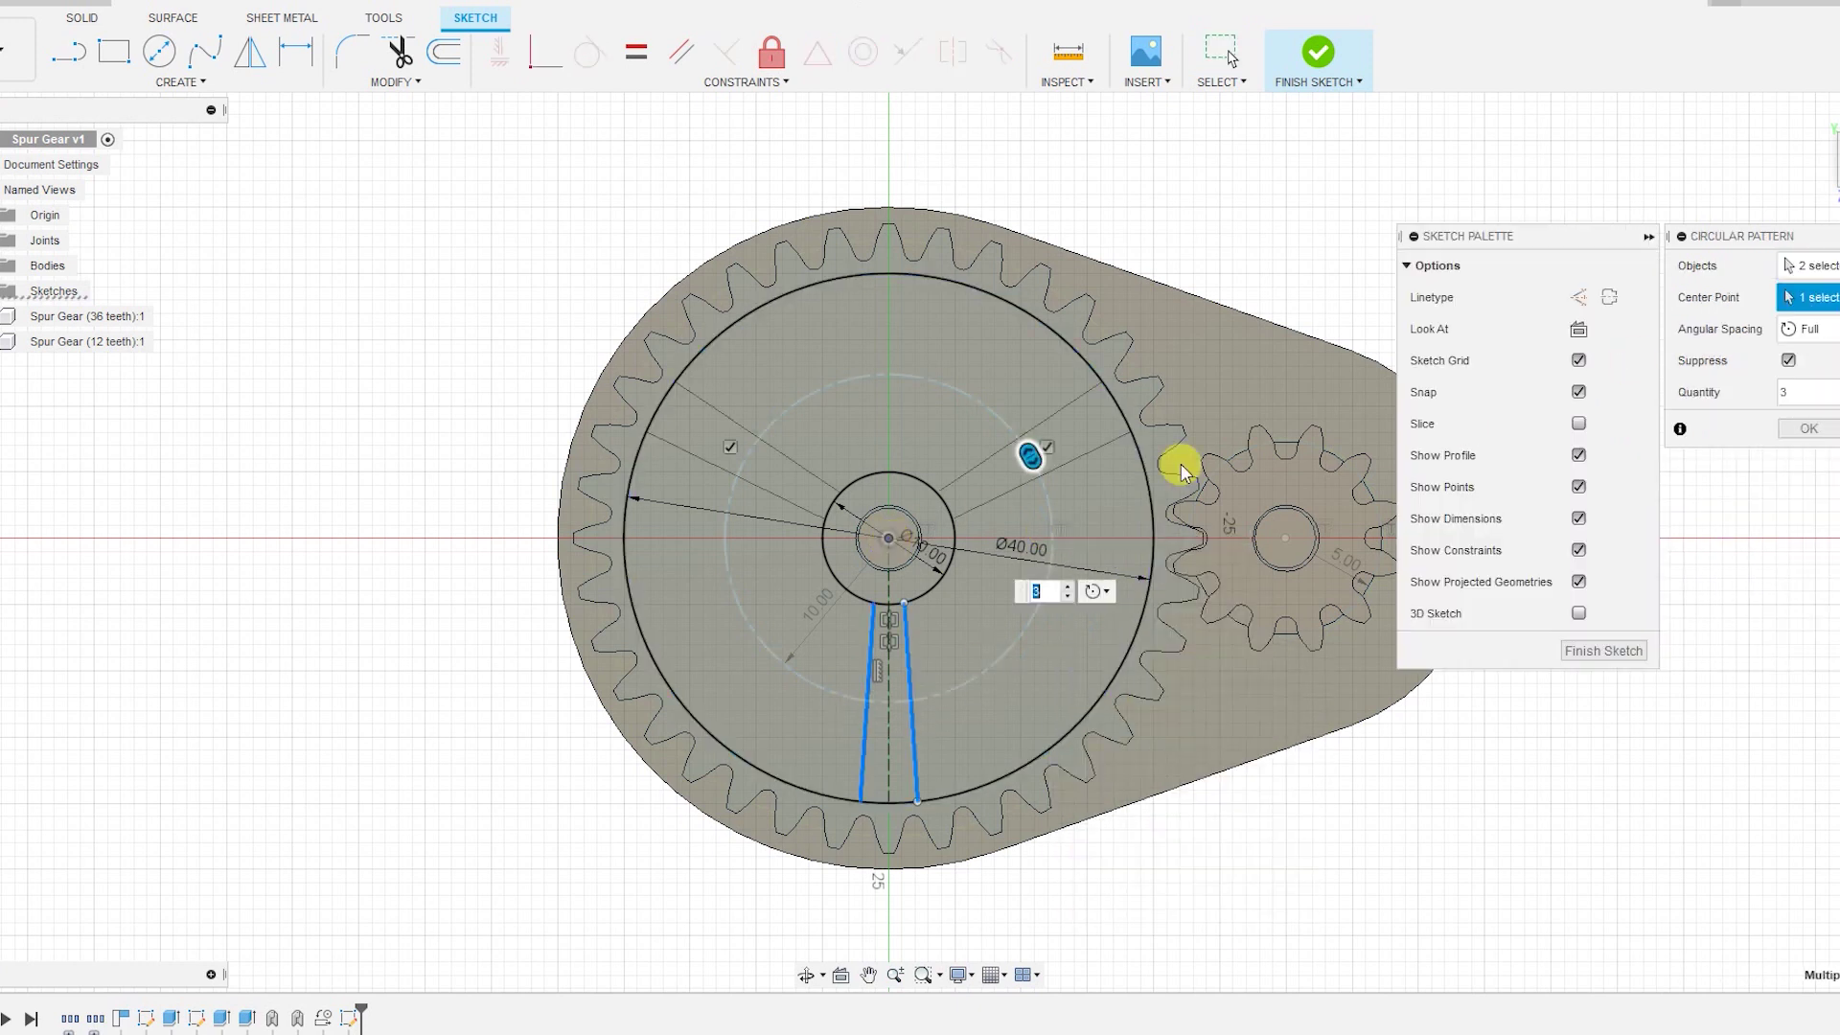
{"action": "left_click", "coordinate": [1809, 397]}
{"action": "left_click", "coordinate": [1319, 53]}
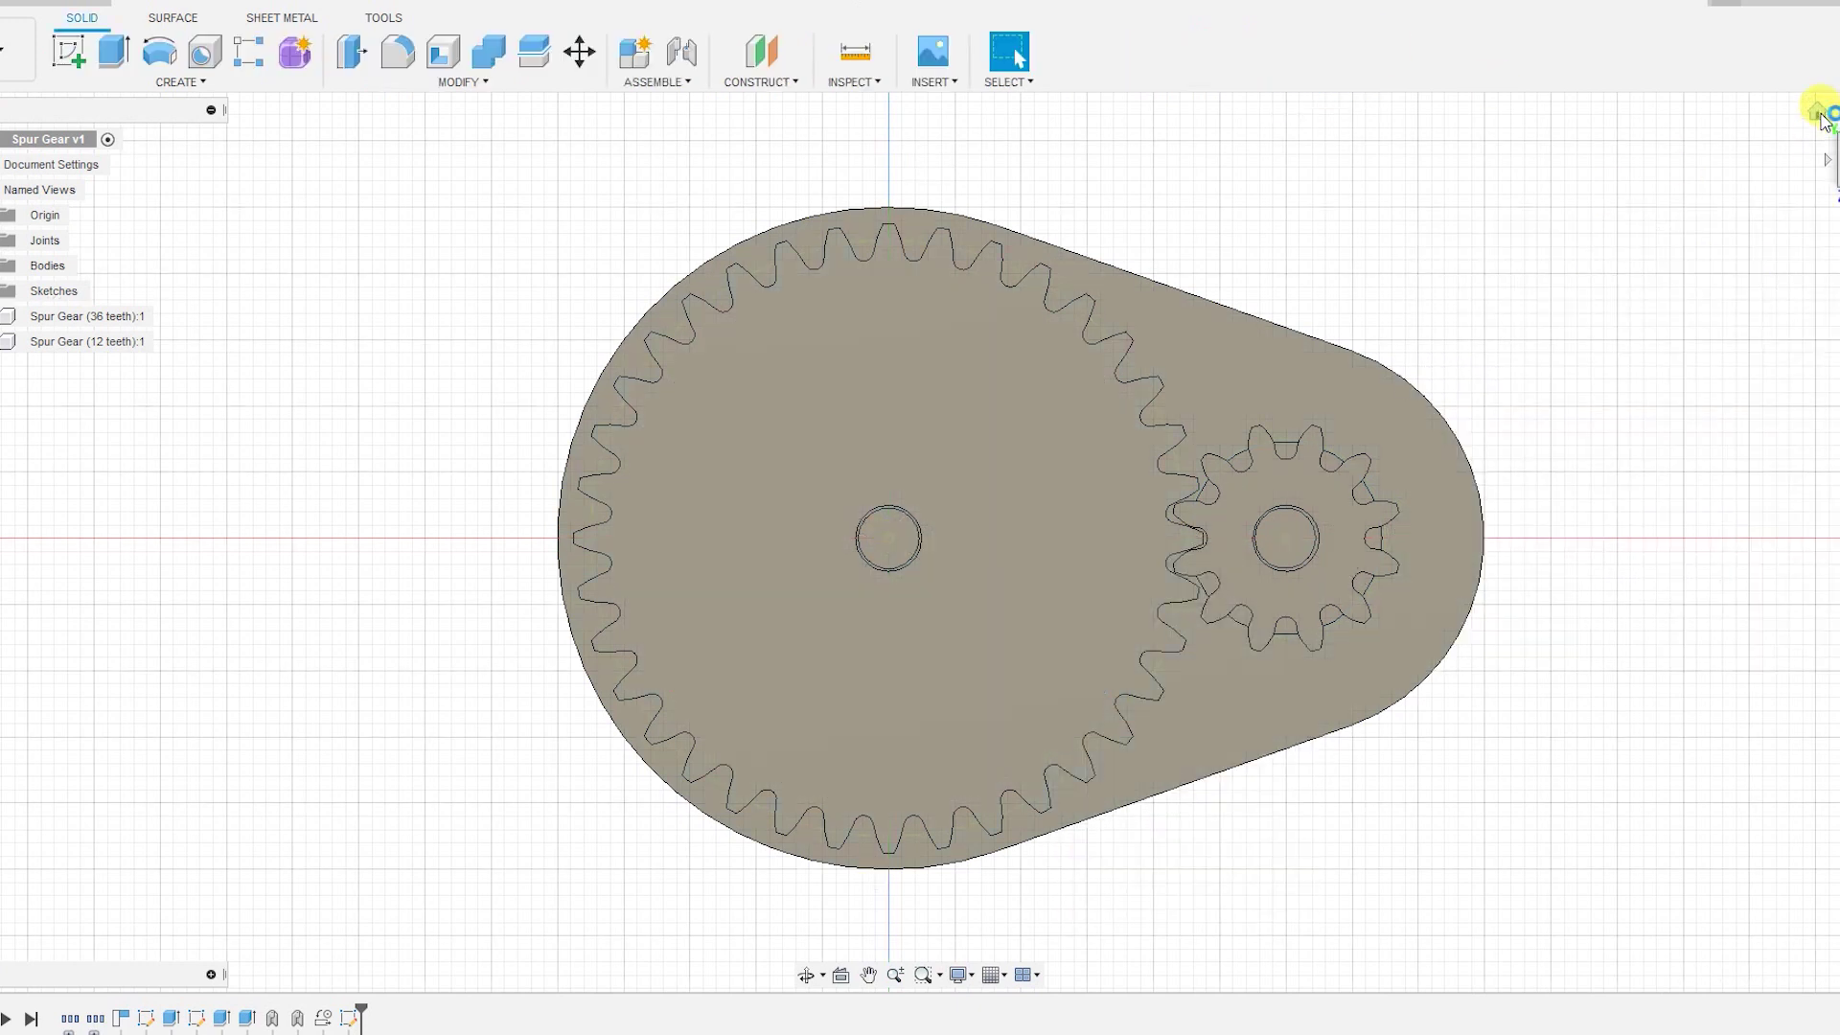
{"action": "left_click", "coordinate": [1808, 125]}
Cut the three sectors between the large gear's spokes 3 mm deep
{"action": "key", "text": "q"}
{"action": "left_click", "coordinate": [905, 370]}
{"action": "left_click", "coordinate": [710, 390]}
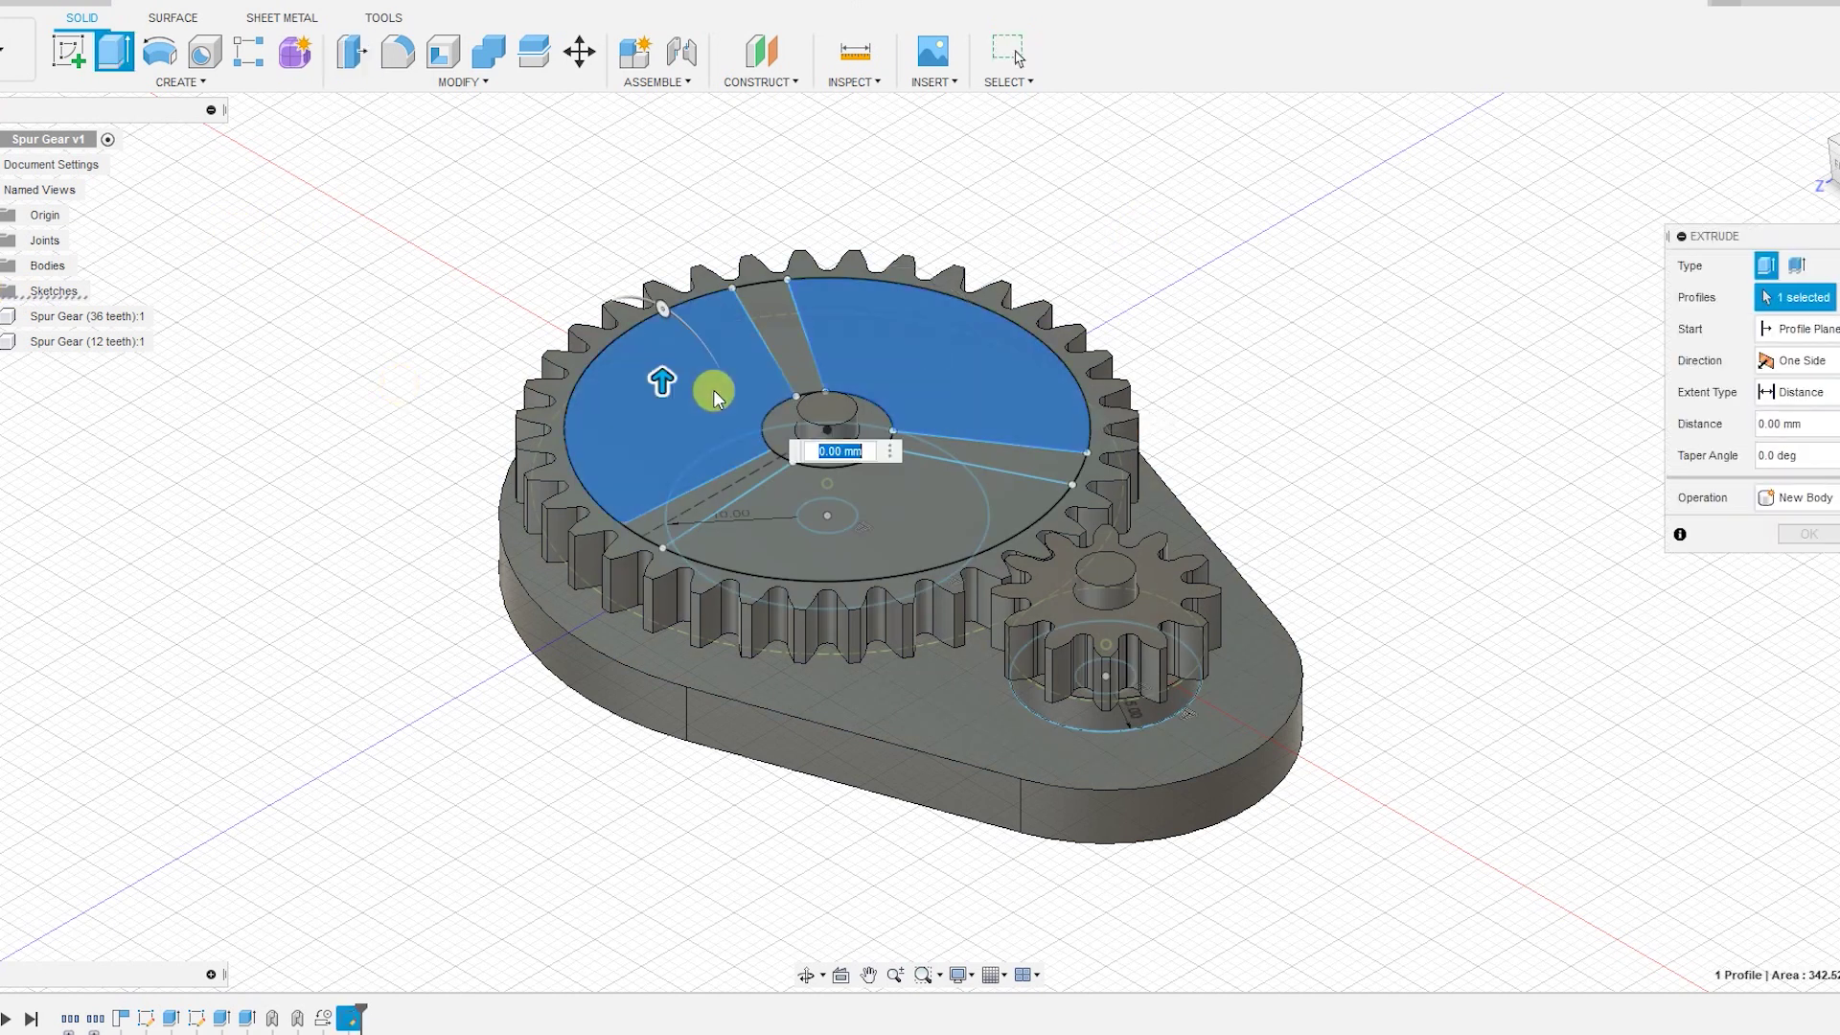
{"action": "left_click", "coordinate": [962, 518]}
{"action": "type", "text": "-3"}
{"action": "key", "text": "Return"}
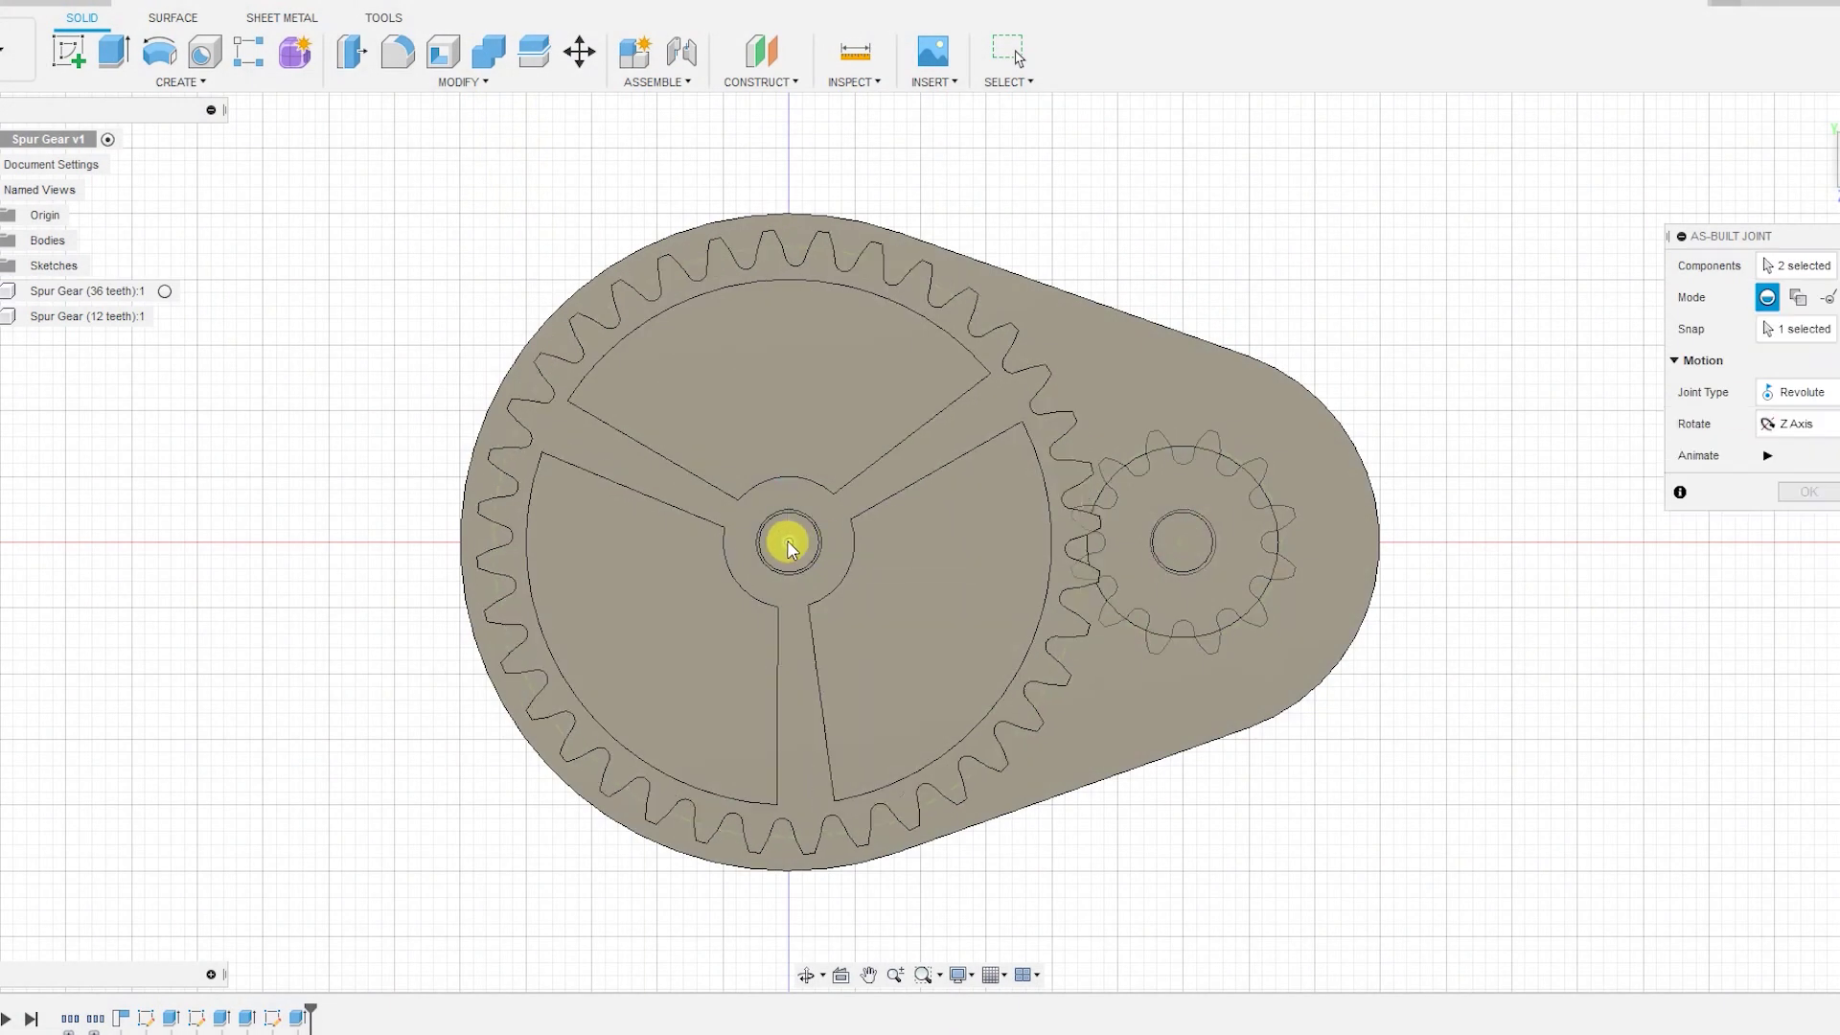
Commit the large gear's revolute joint and add an as-built revolute joint at the small gear's hub
{"action": "key", "text": "Return"}
{"action": "left_click", "coordinate": [658, 81]}
{"action": "left_click", "coordinate": [661, 148]}
{"action": "left_click", "coordinate": [1177, 498]}
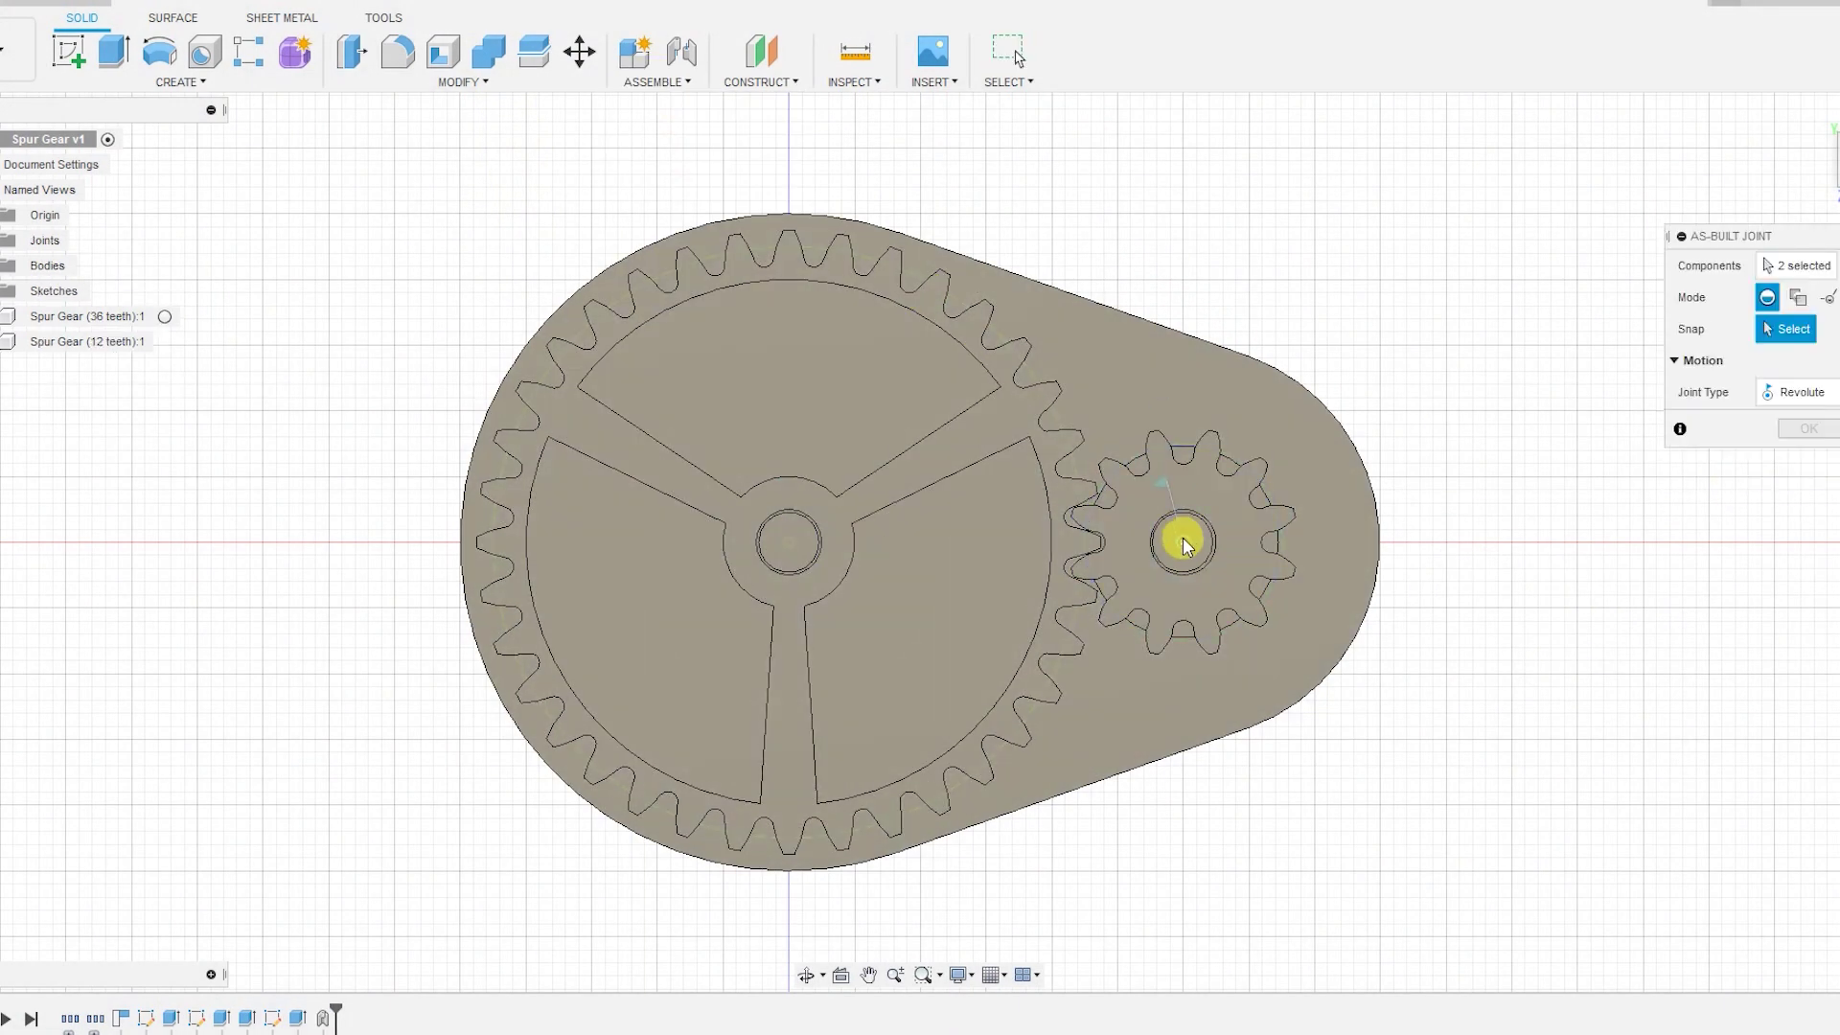
{"action": "left_click", "coordinate": [1184, 538]}
{"action": "key", "text": "Return"}
Link the large and small gears' revolute joints with a reversed motion link
{"action": "left_click", "coordinate": [658, 82]}
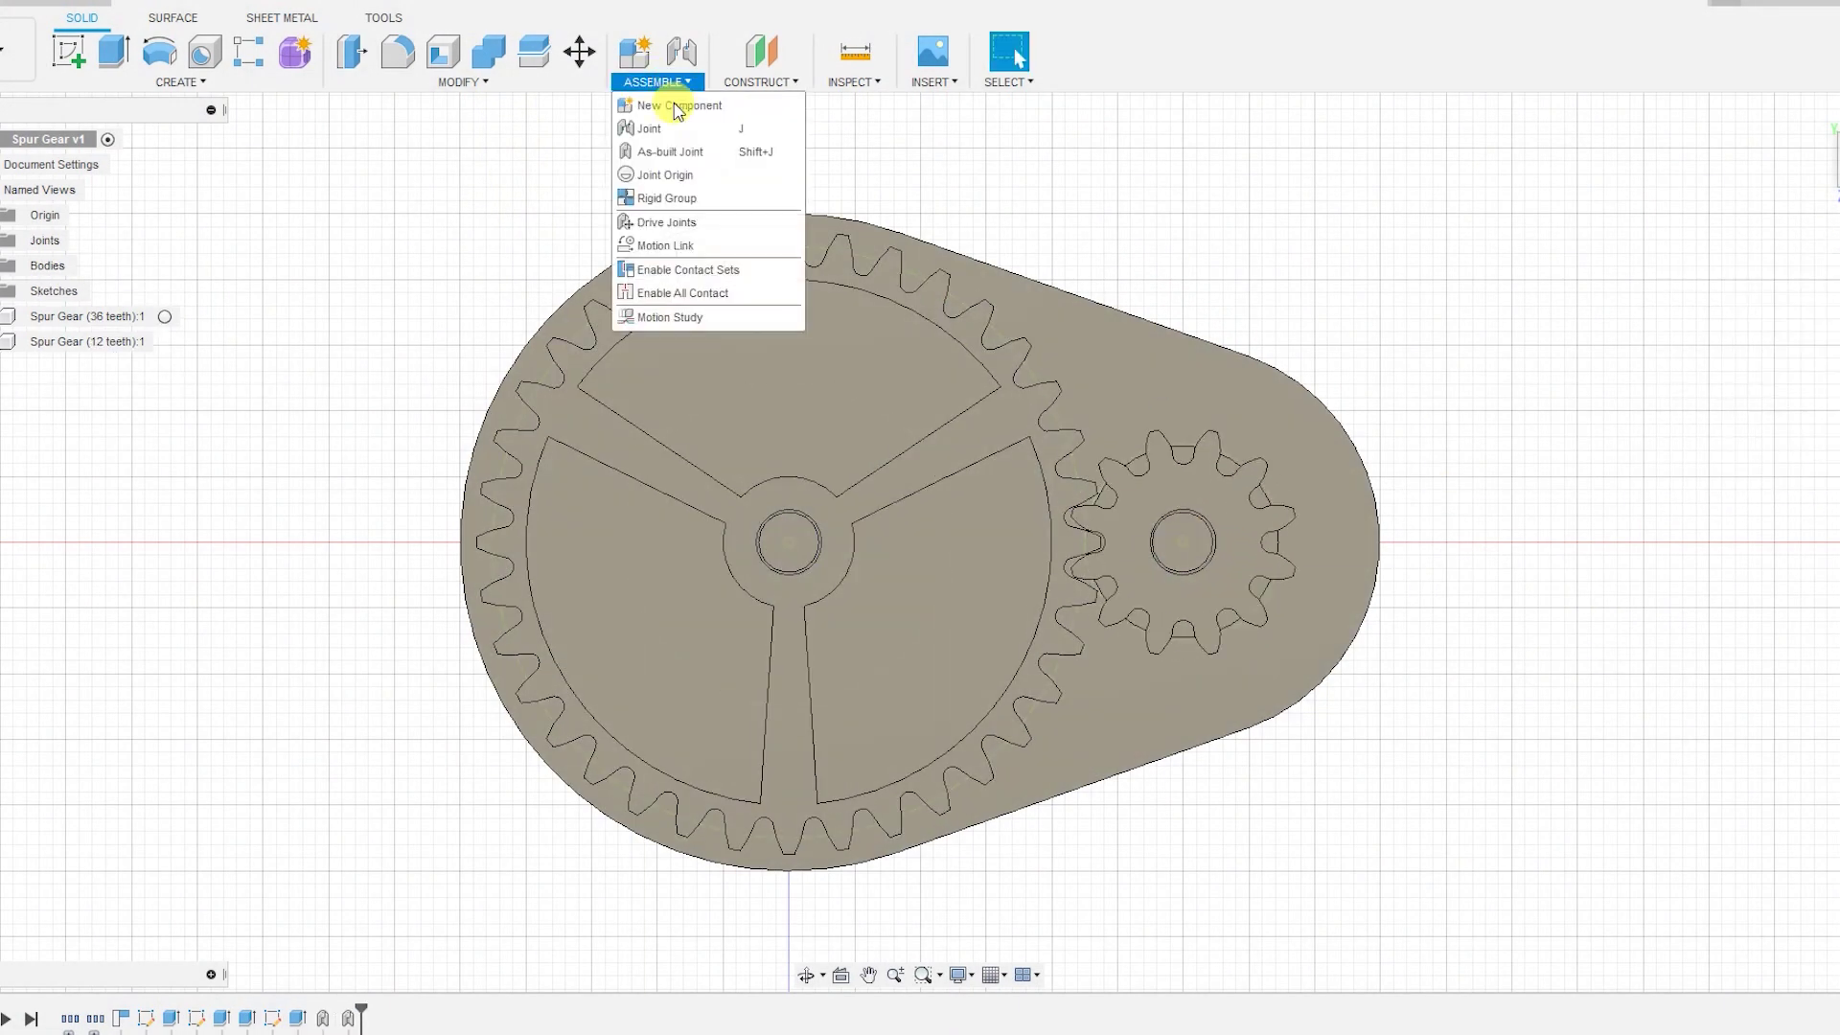
{"action": "left_click", "coordinate": [671, 245]}
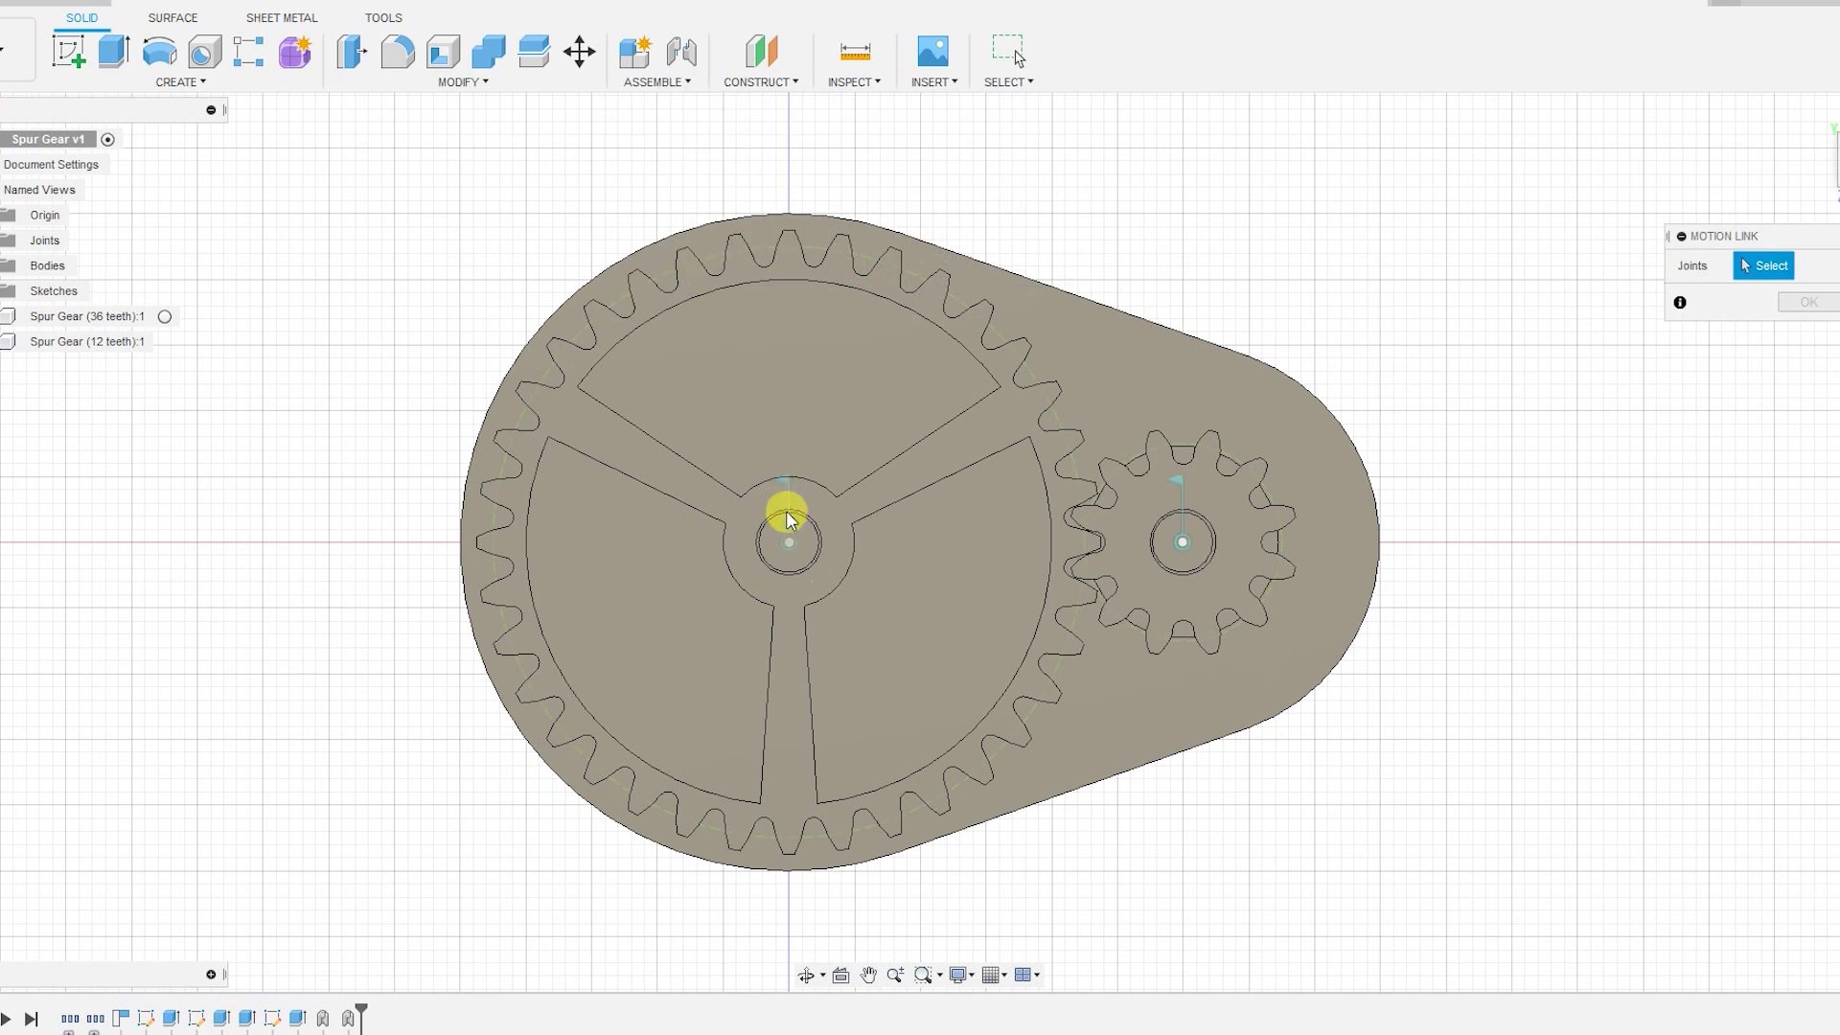
{"action": "left_click", "coordinate": [788, 518]}
{"action": "left_click", "coordinate": [1185, 476]}
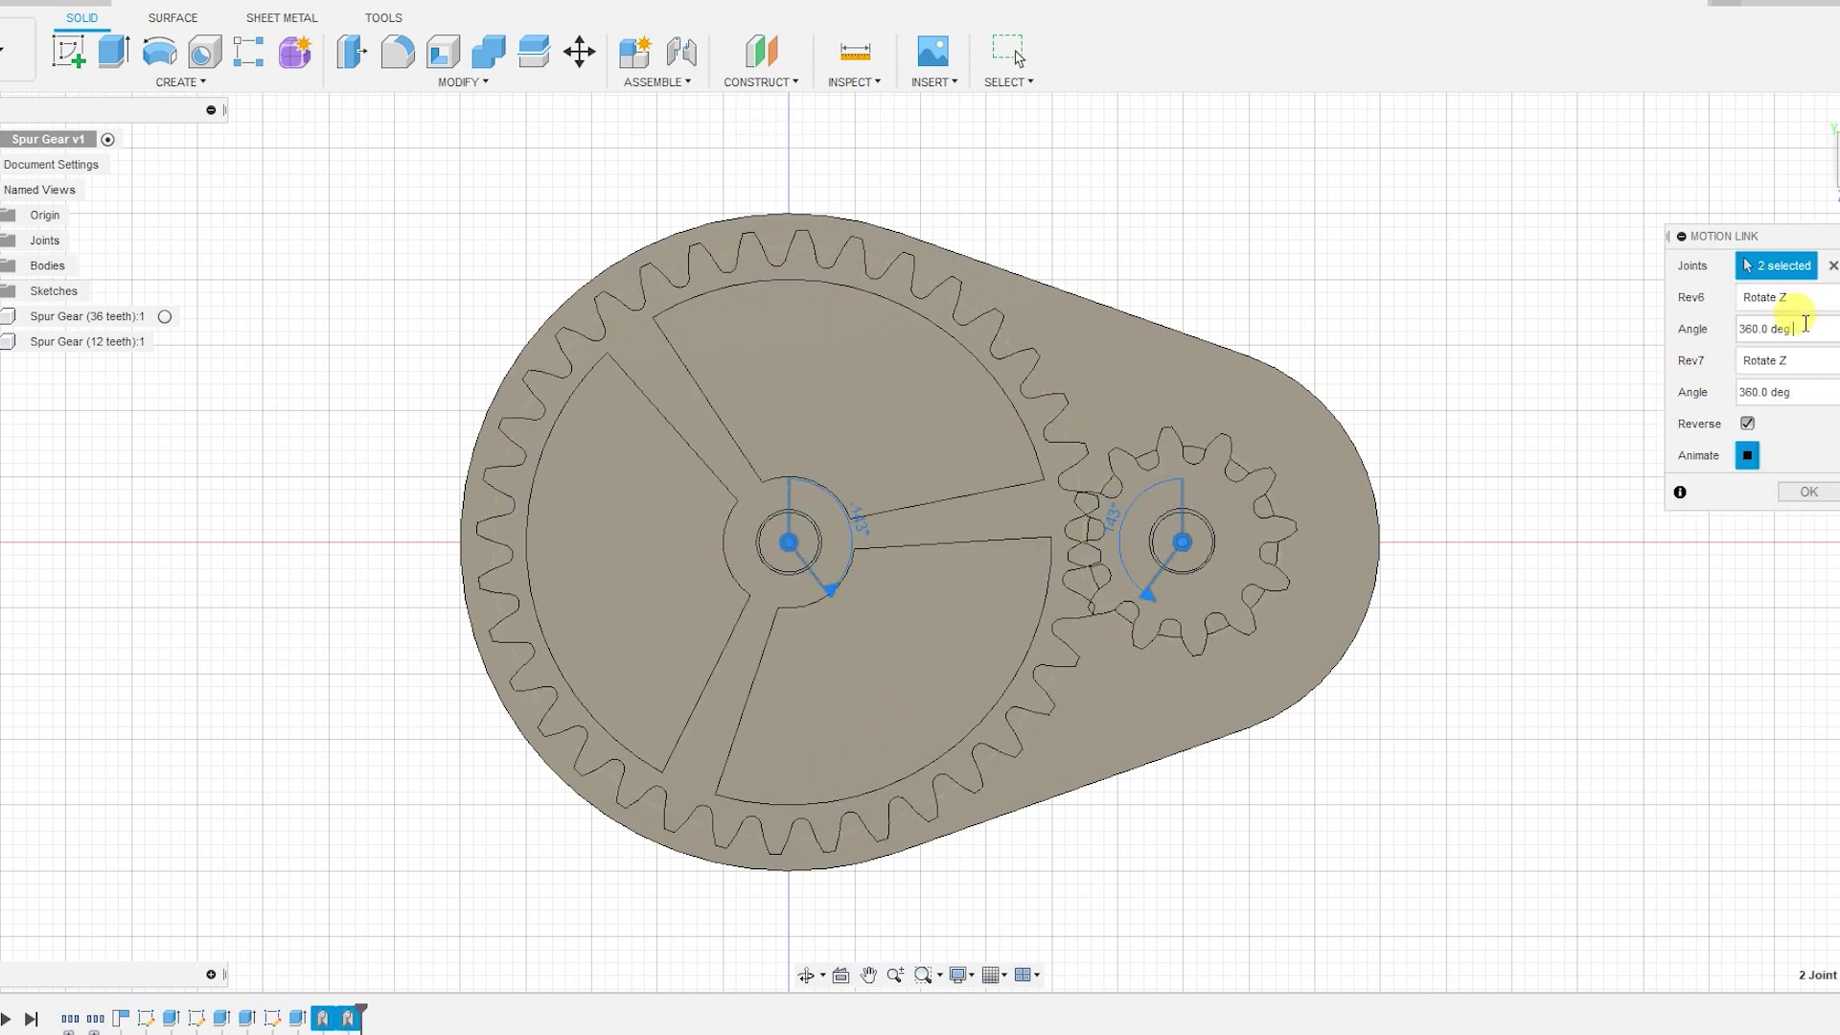
{"action": "left_click", "coordinate": [1807, 490]}
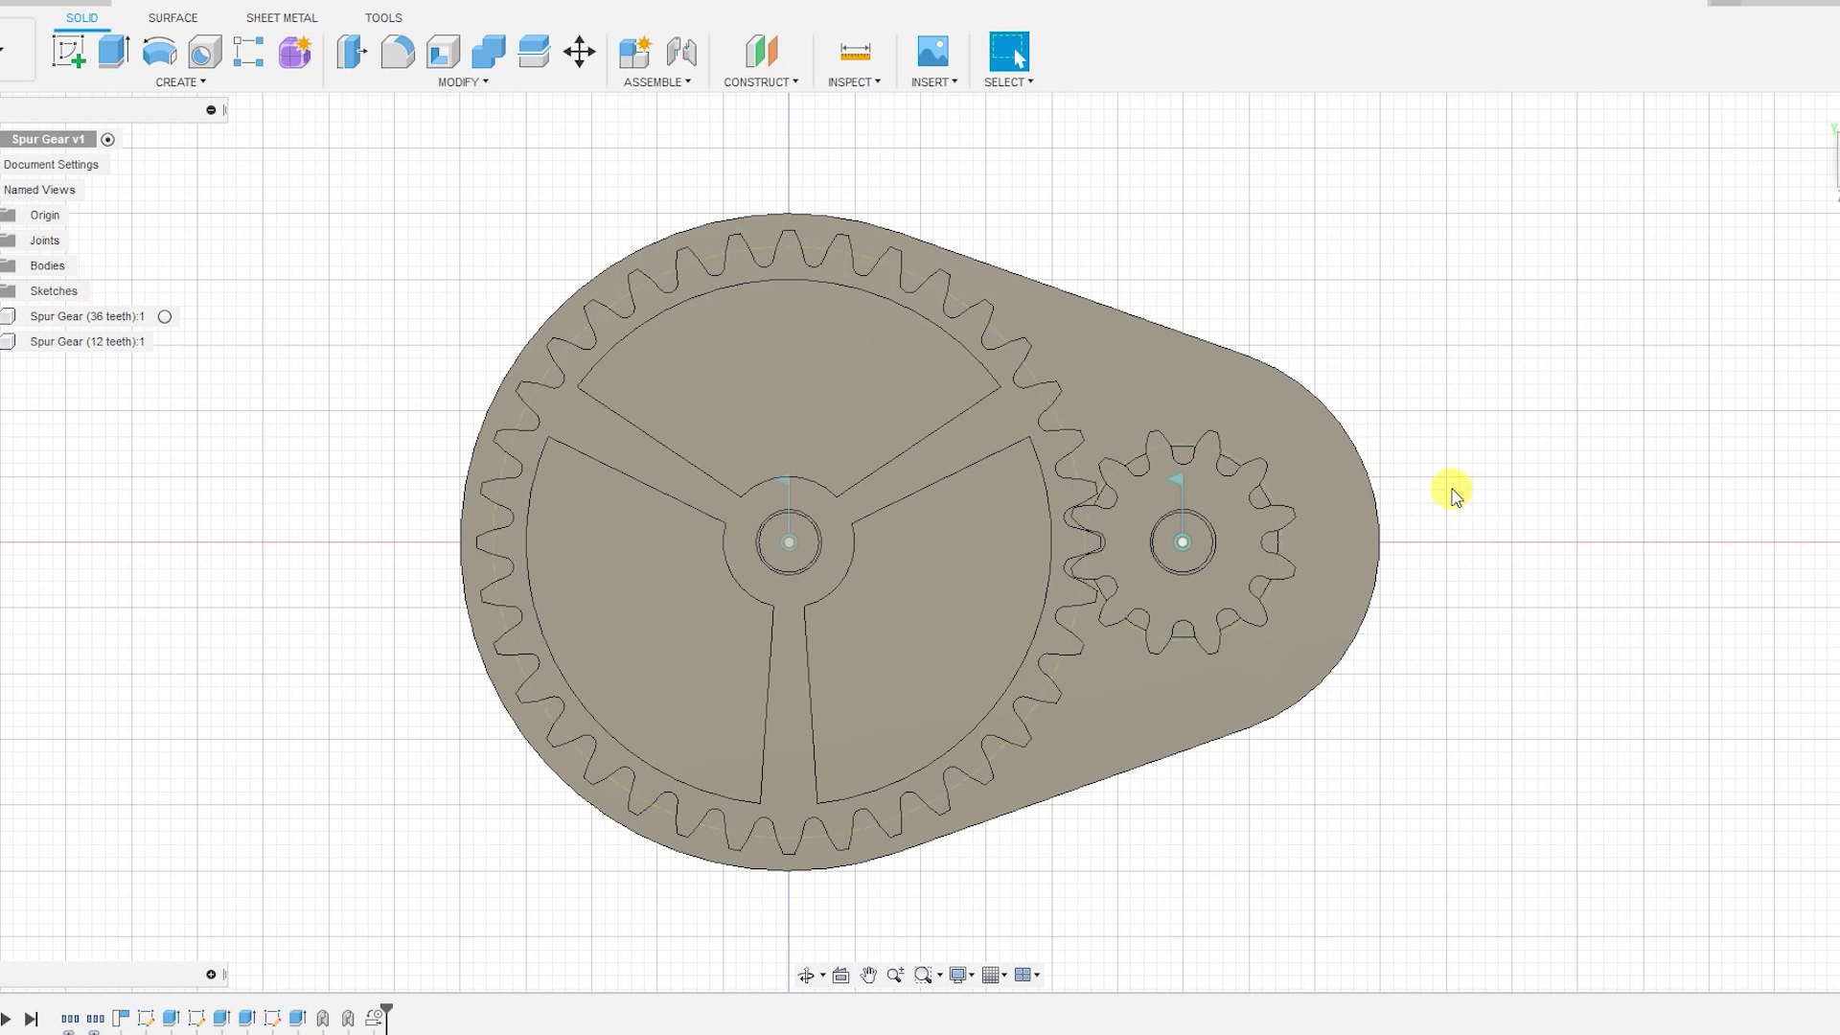
Return the gear set to the Home 3D view
{"action": "left_click", "coordinate": [1812, 112]}
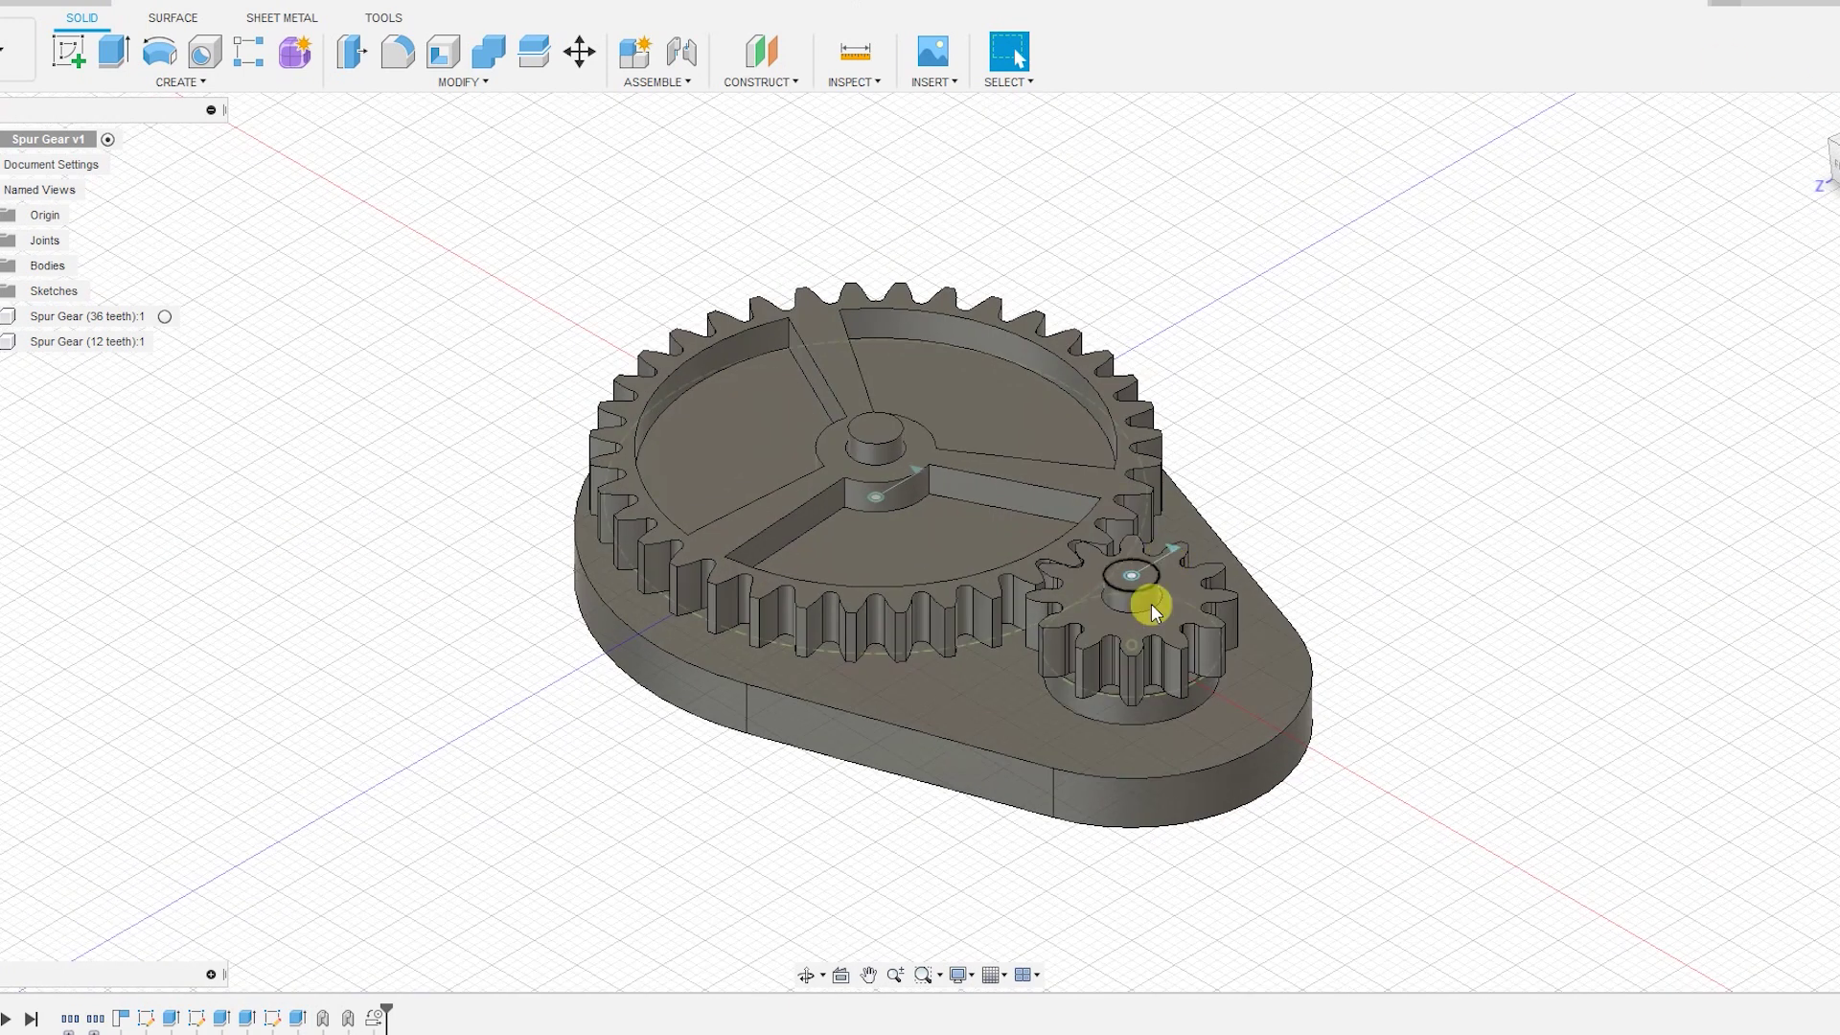